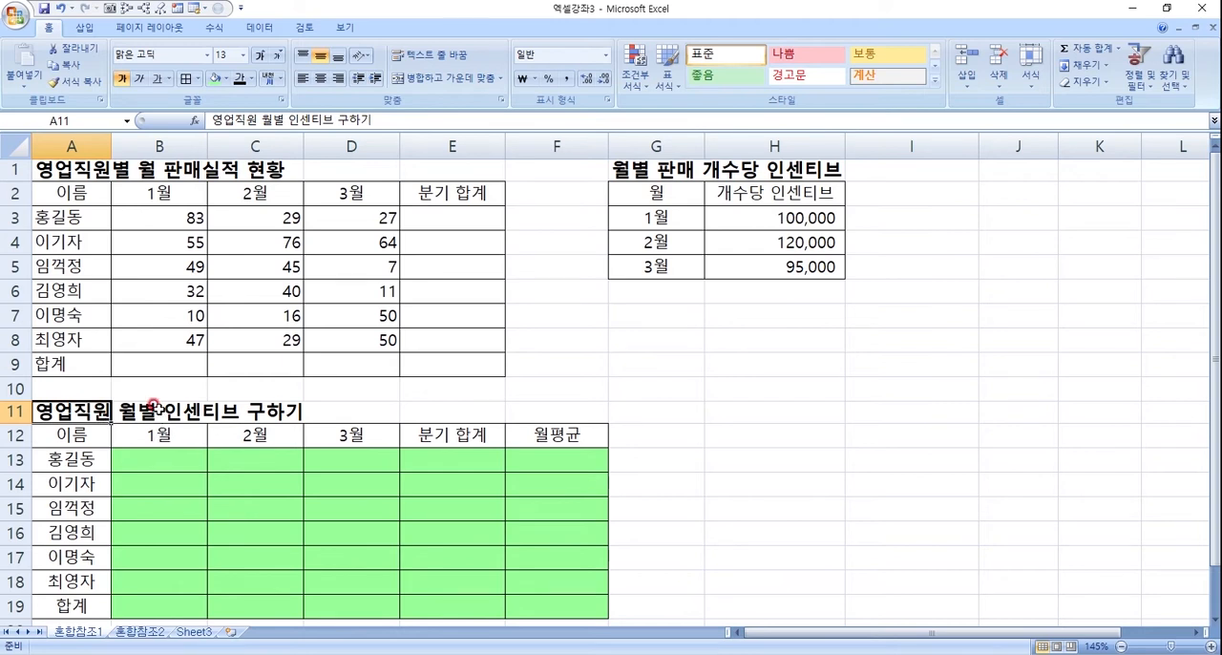
left_click_drag(127, 473, 541, 596)
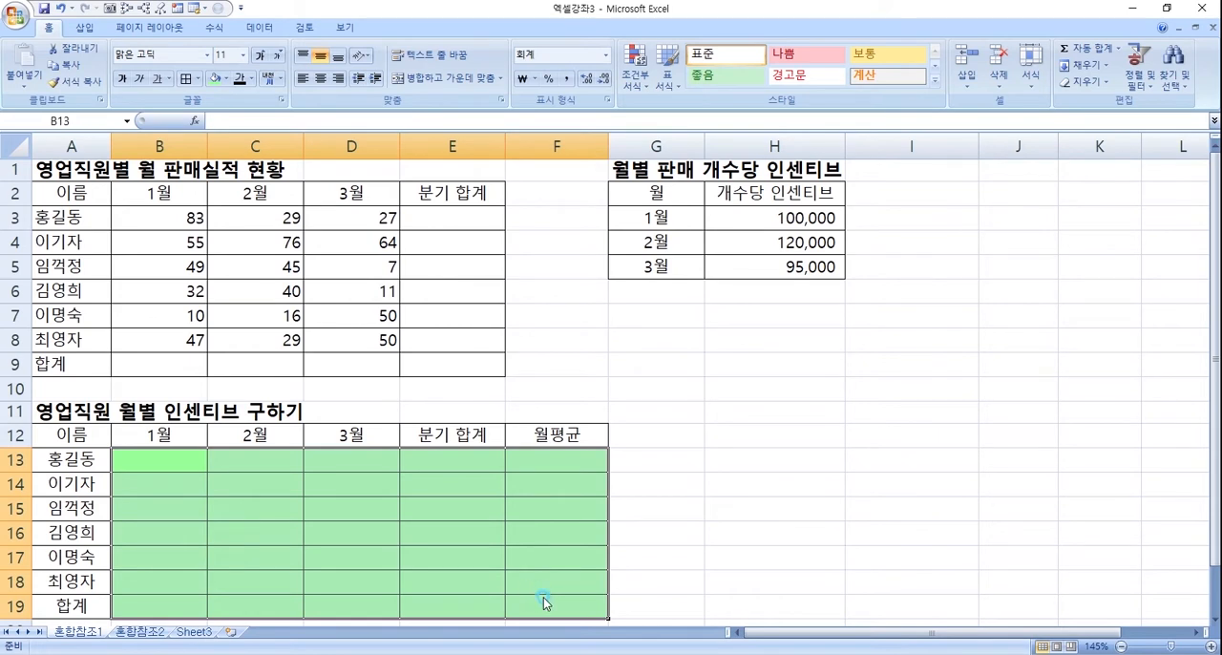
left_click(182, 461)
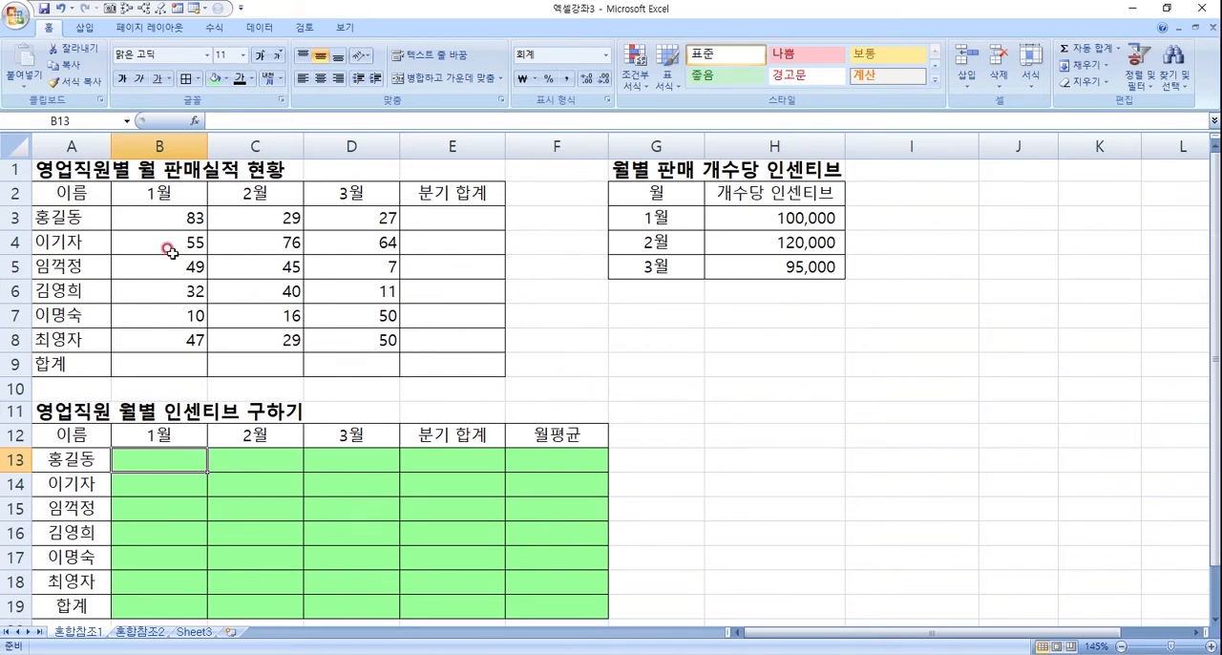
left_click(160, 216)
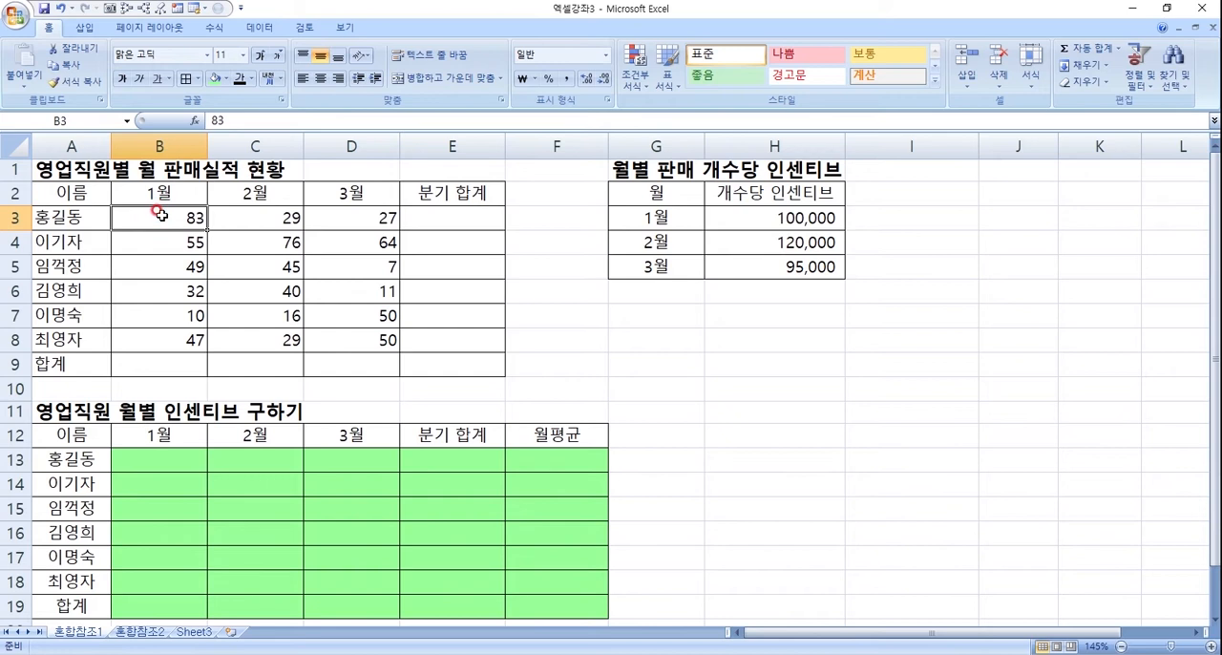
left_click(260, 216)
left_click(336, 216)
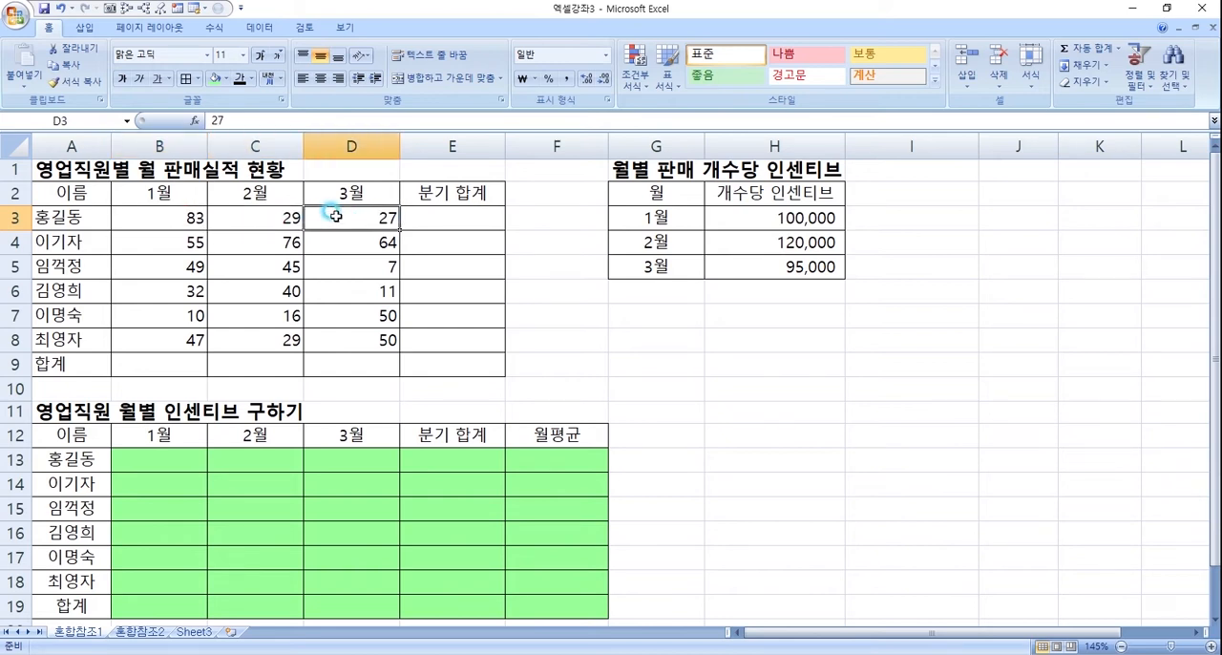
- Enter the formula +sum(B3:D3) in E3 to total the first salesperson's January to March sales
left_click(442, 214)
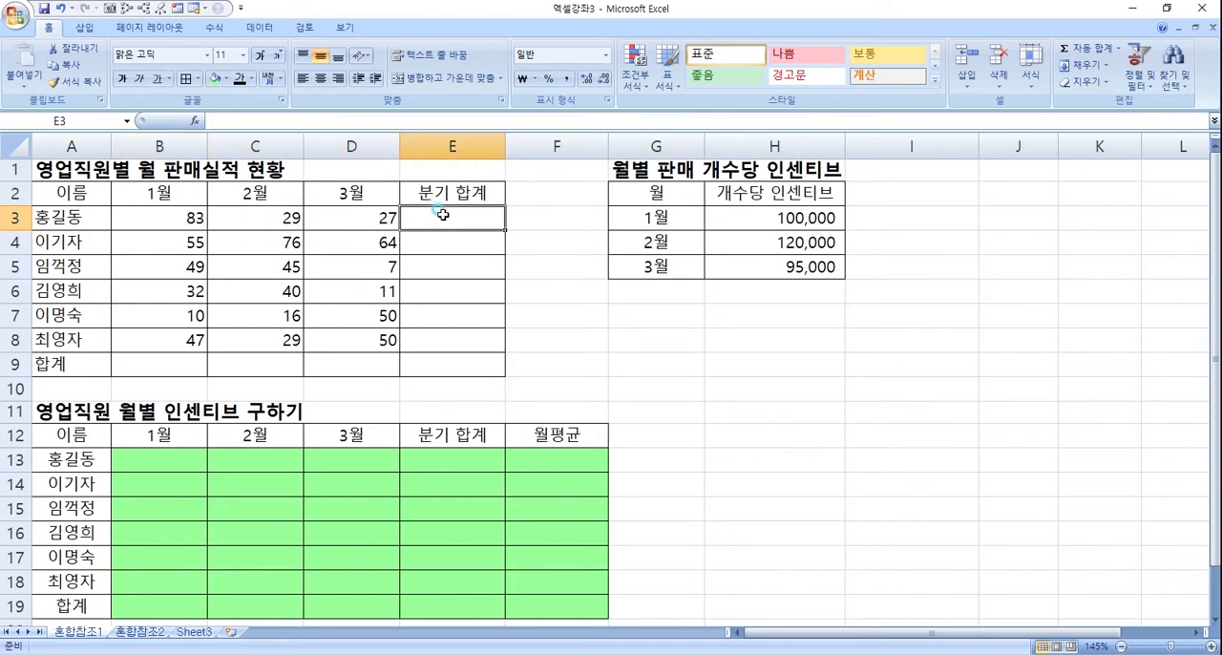
double_click(442, 214)
key("Return")
left_click(443, 216)
type("+")
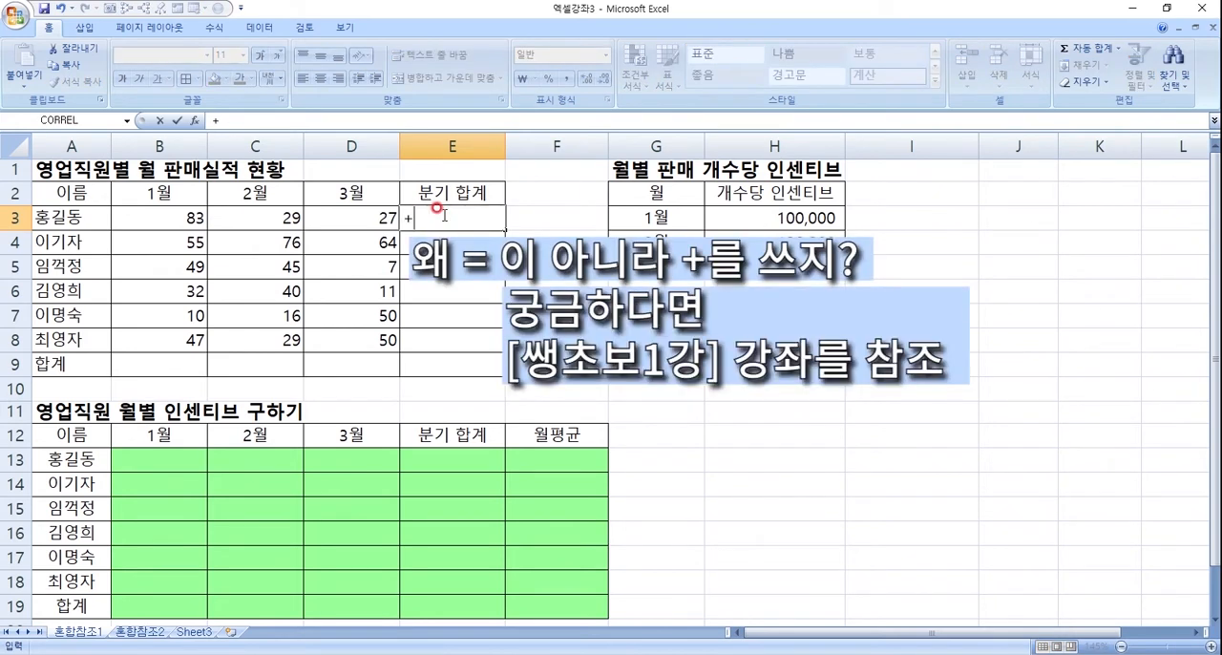
type("s")
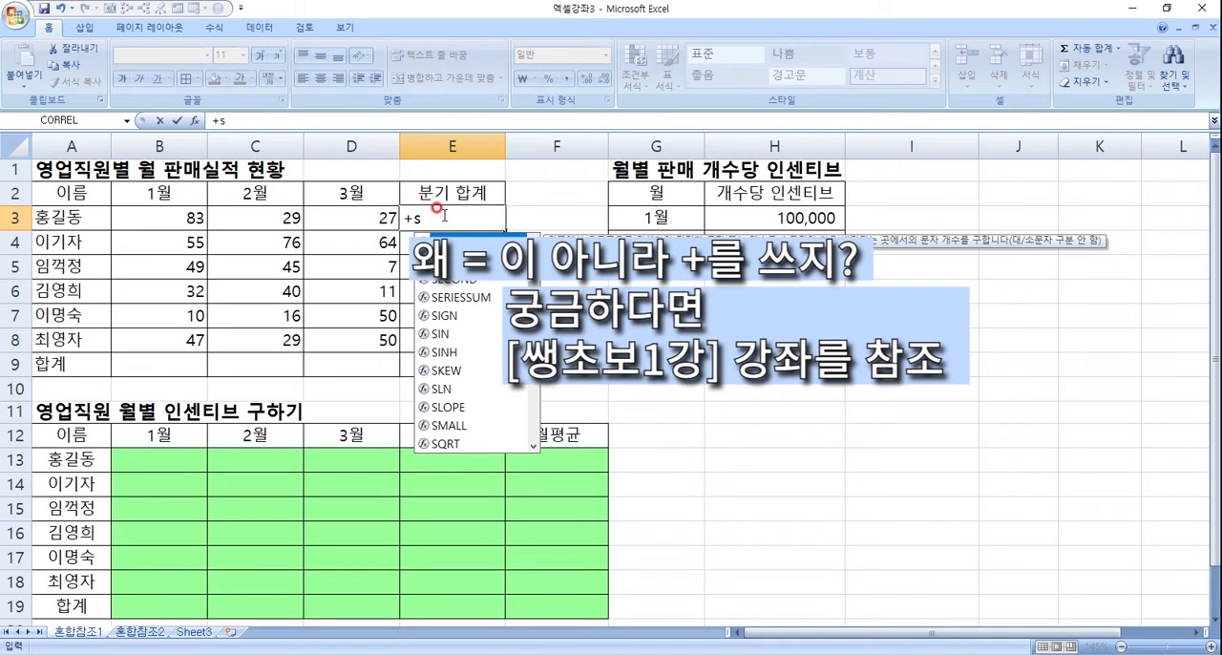
type("um(")
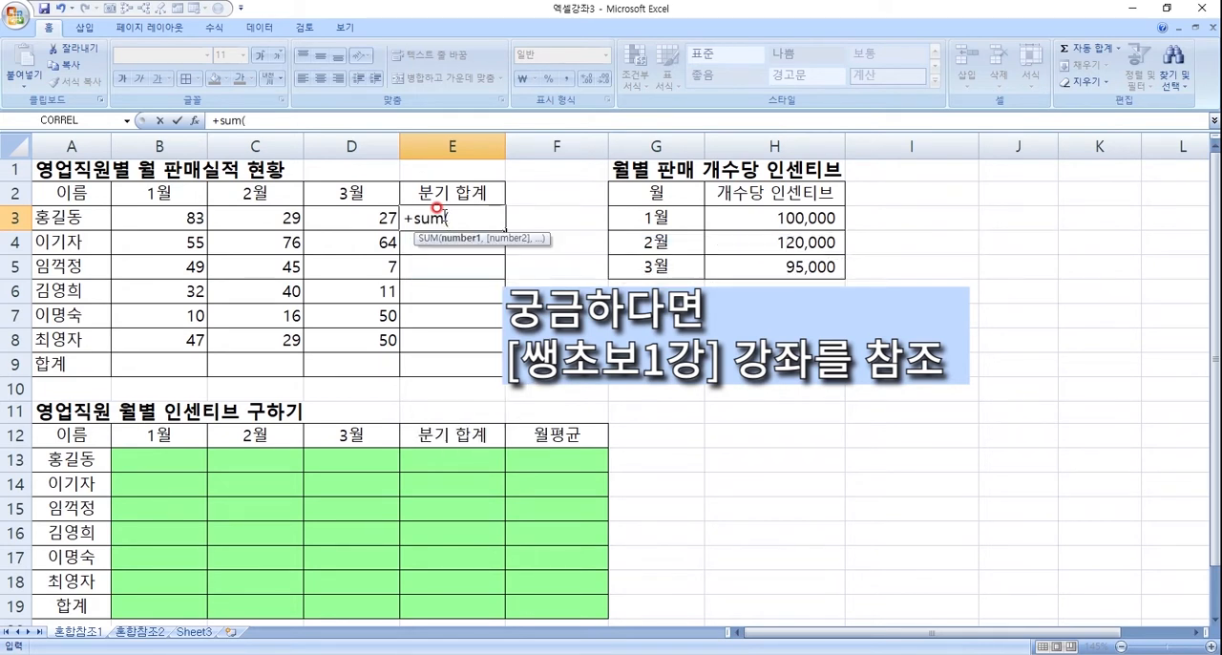
key("Left")
key("Left")
key("Left")
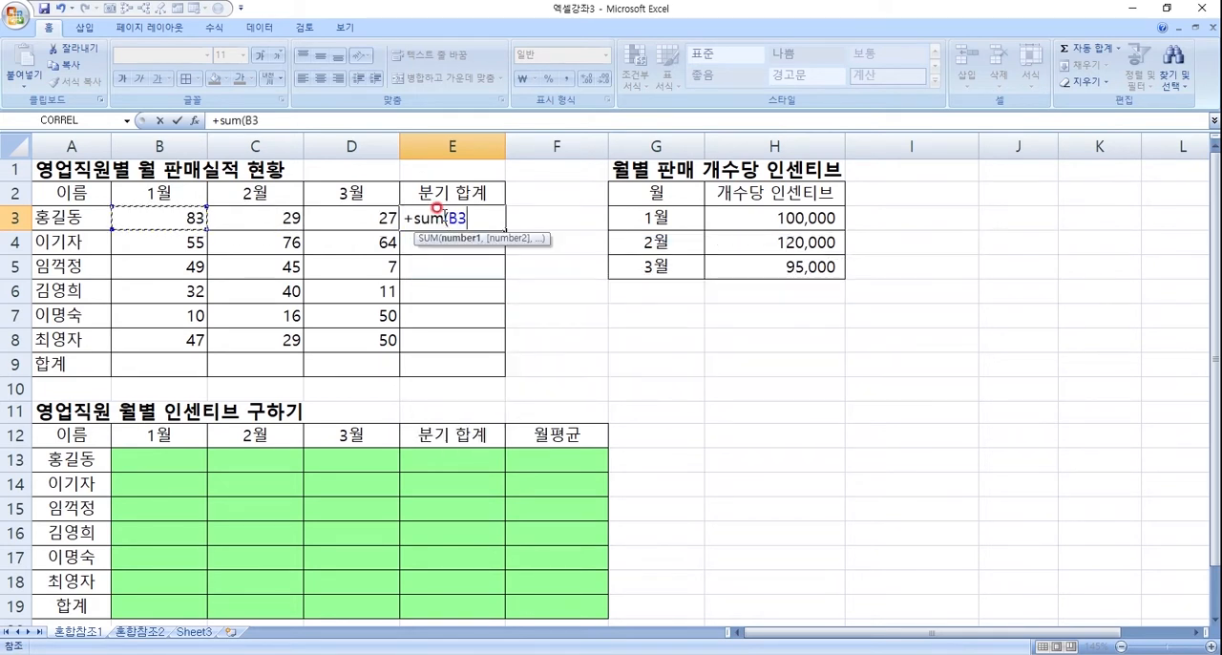
key("shift+Right")
key("shift+Right")
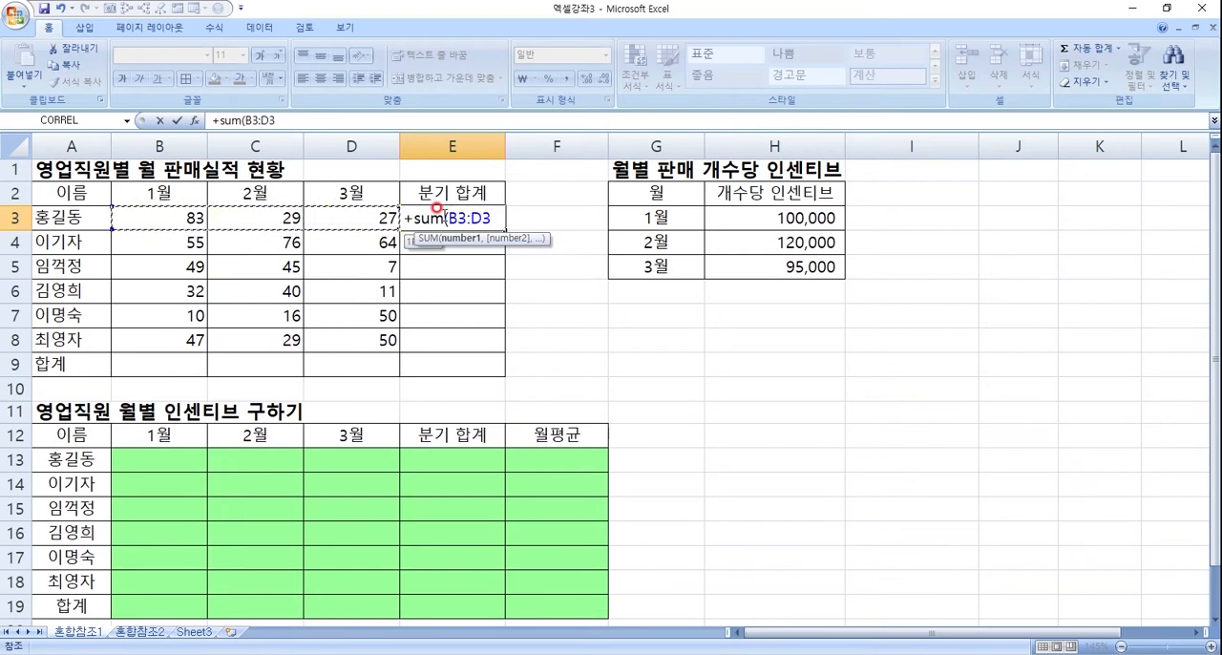
key("Return")
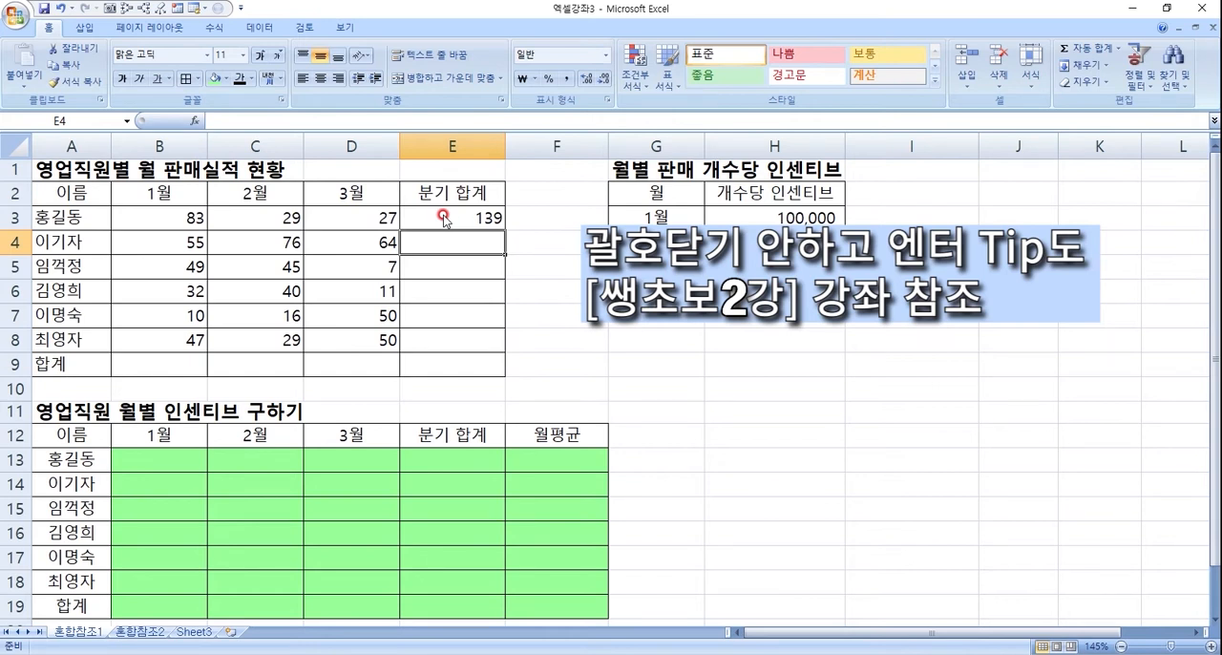
- Fill the E3 quarterly total formula down through E8 and inspect the formula in each filled row
left_click(499, 224)
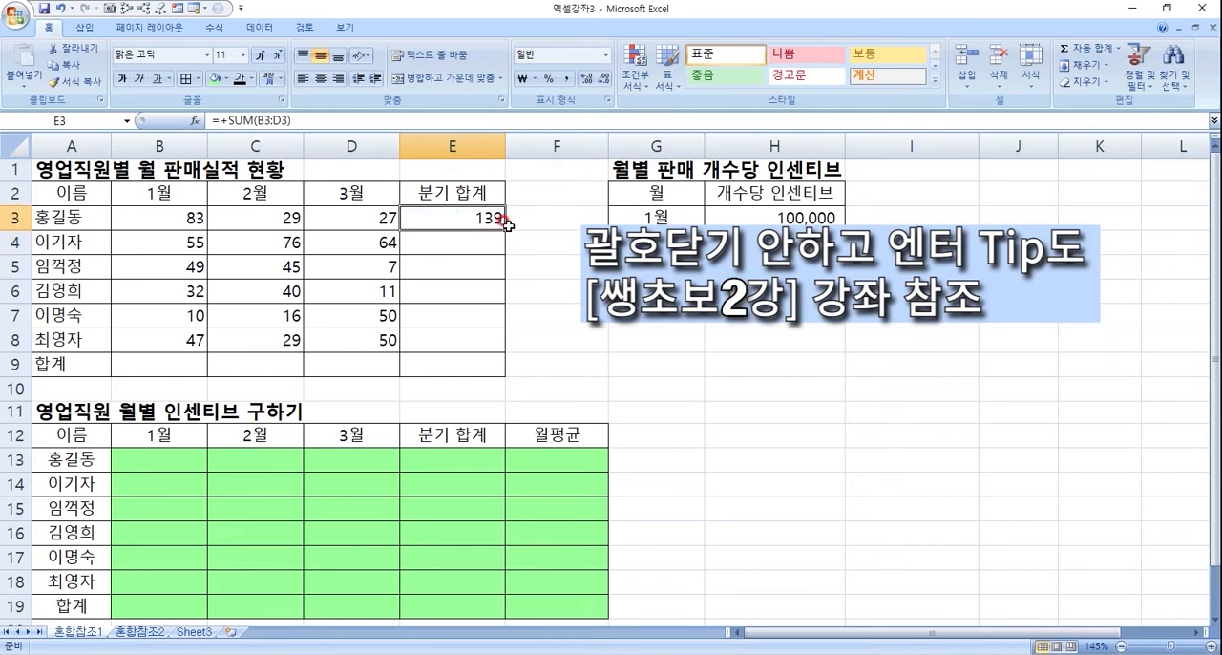
left_click_drag(501, 229, 501, 349)
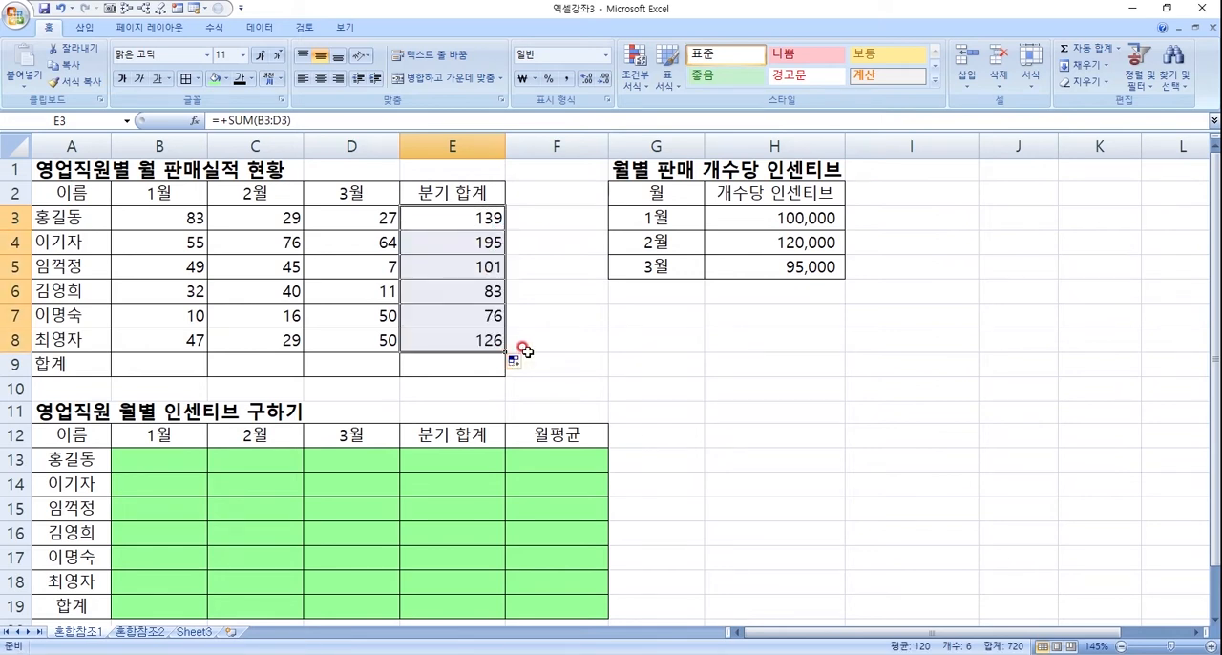
left_click(481, 219)
left_click(477, 245)
left_click(482, 267)
left_click(483, 292)
left_click(482, 315)
left_click(484, 340)
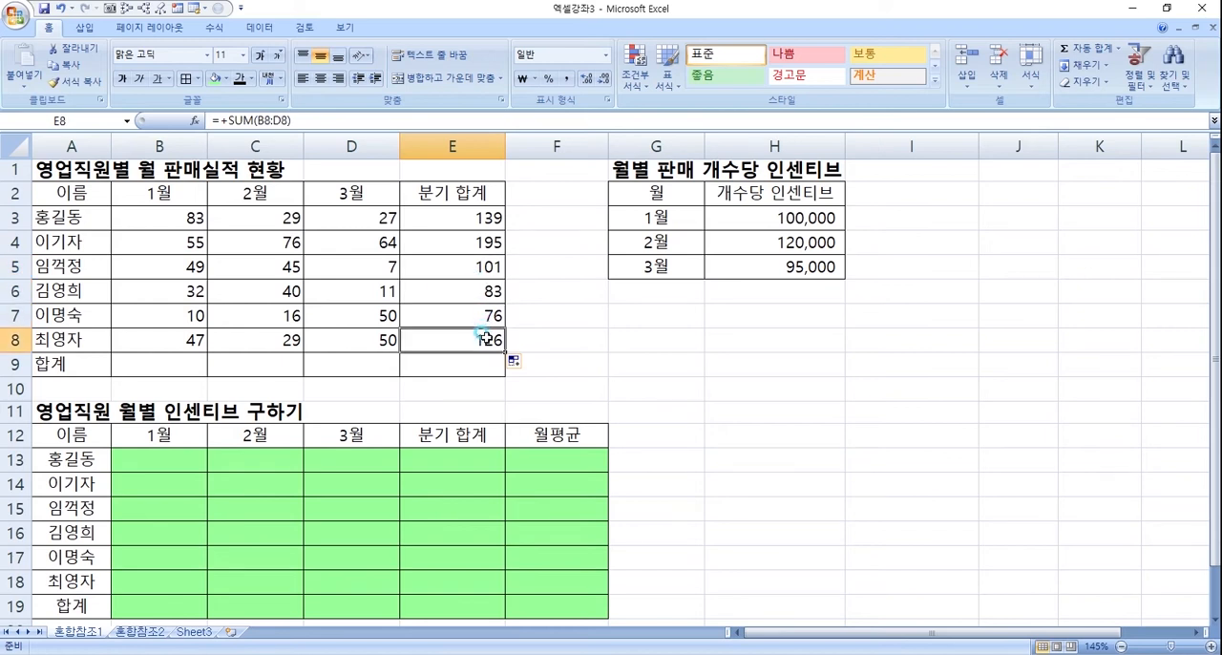
- Clear the quarterly totals in E3:E8 of the sales table
left_click(483, 212)
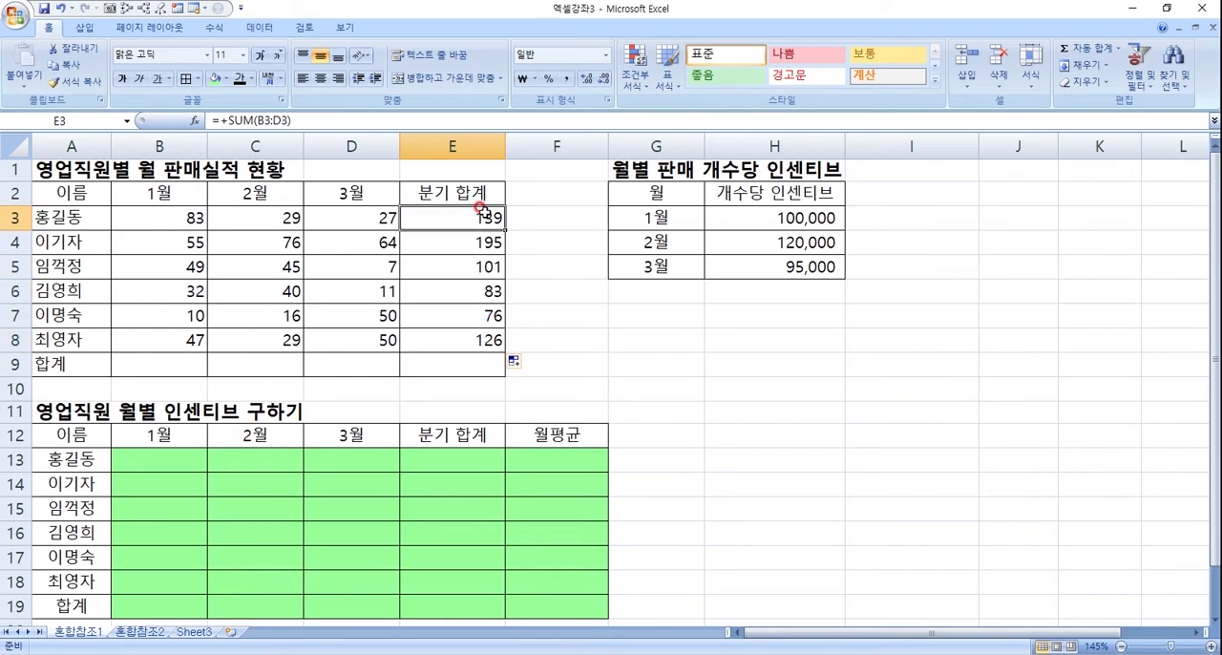
key("shift+Down")
key("shift+Down")
key("shift+Down")
key("shift+Down")
key("shift+Down")
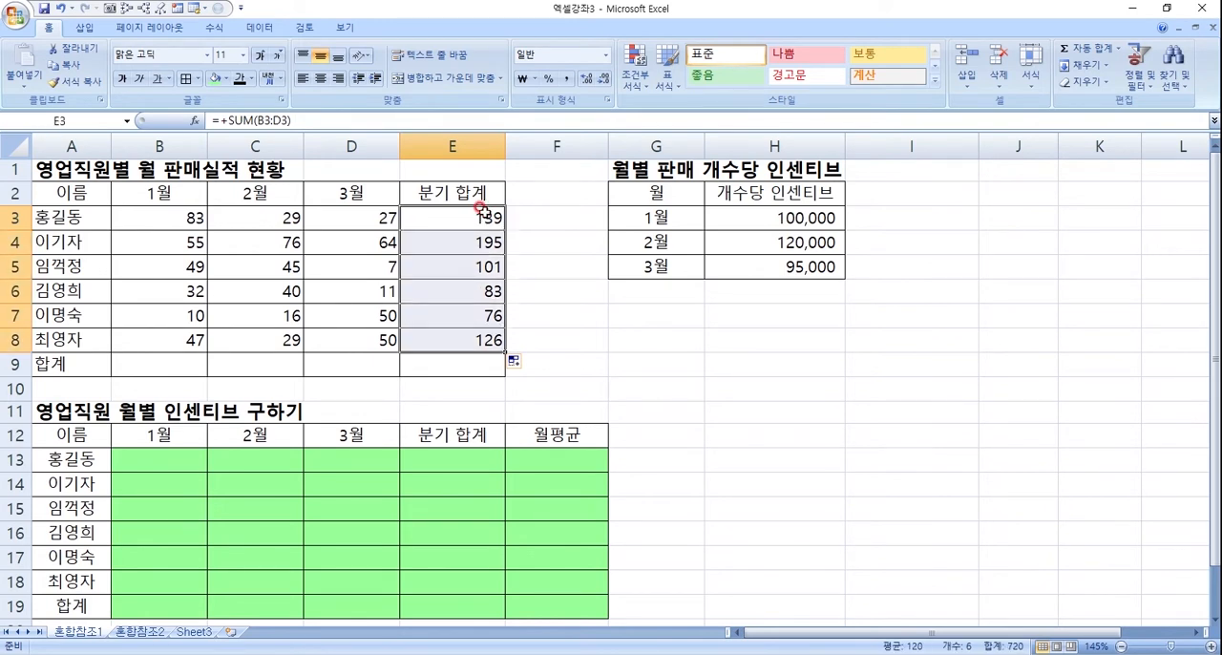
key("Delete")
key("Up")
- Try AutoSum in E3 to total B3:D3, and clear the cell again
left_click(485, 215)
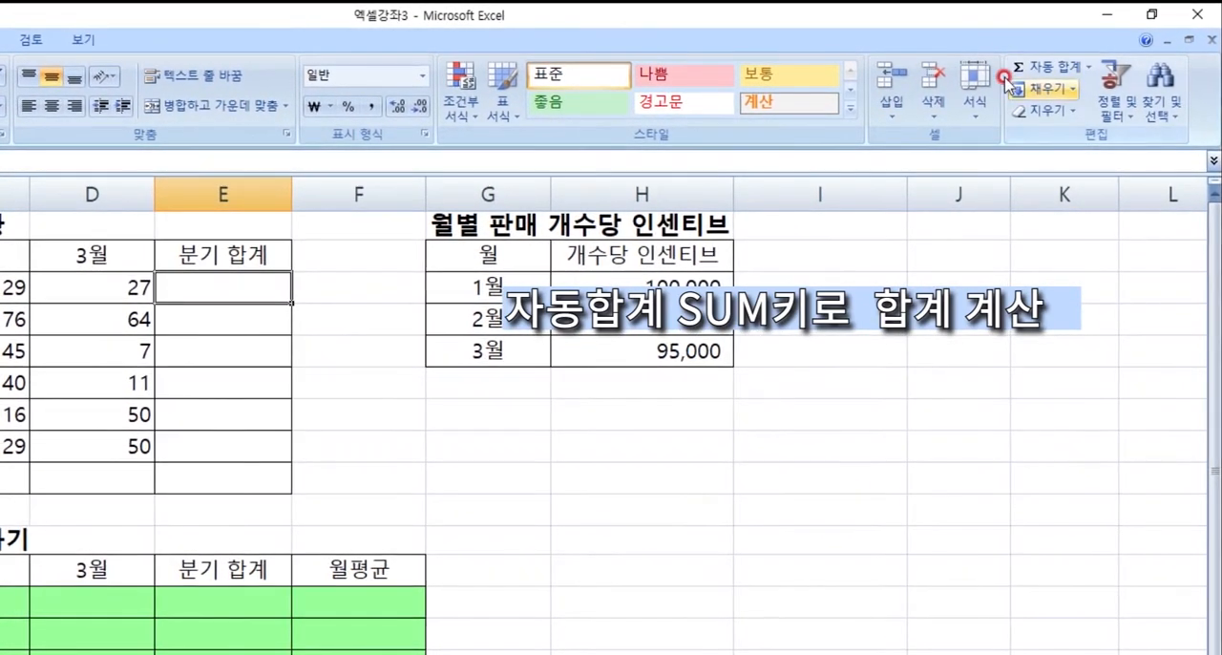
left_click(1047, 80)
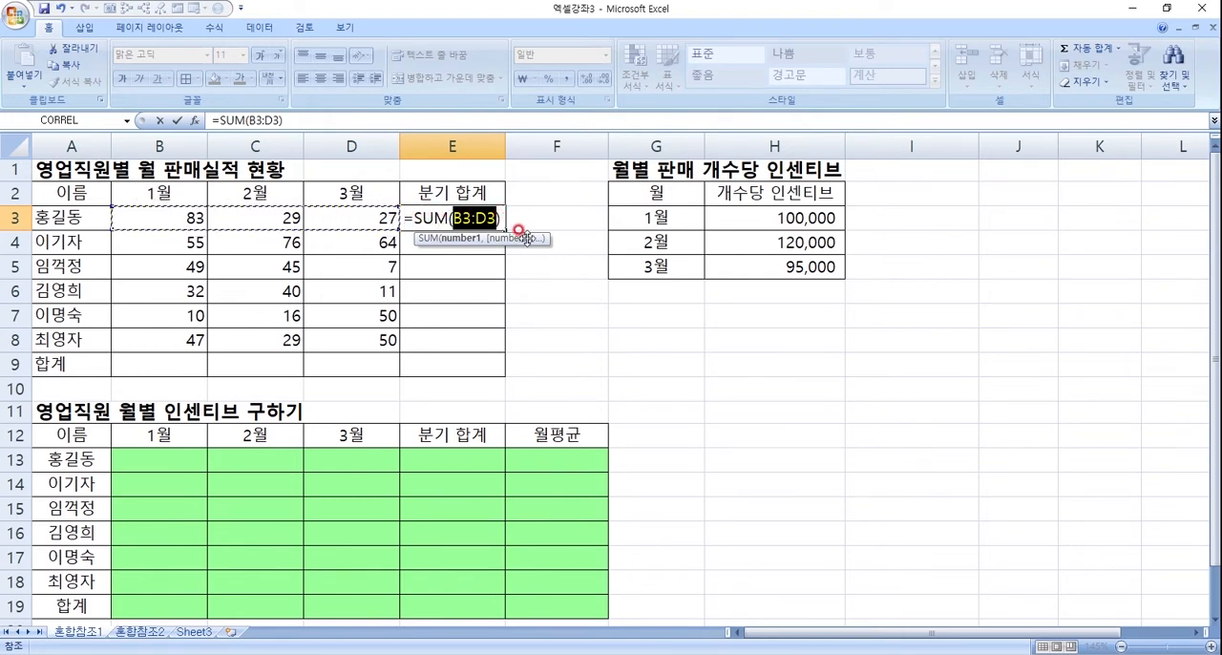
key("Return")
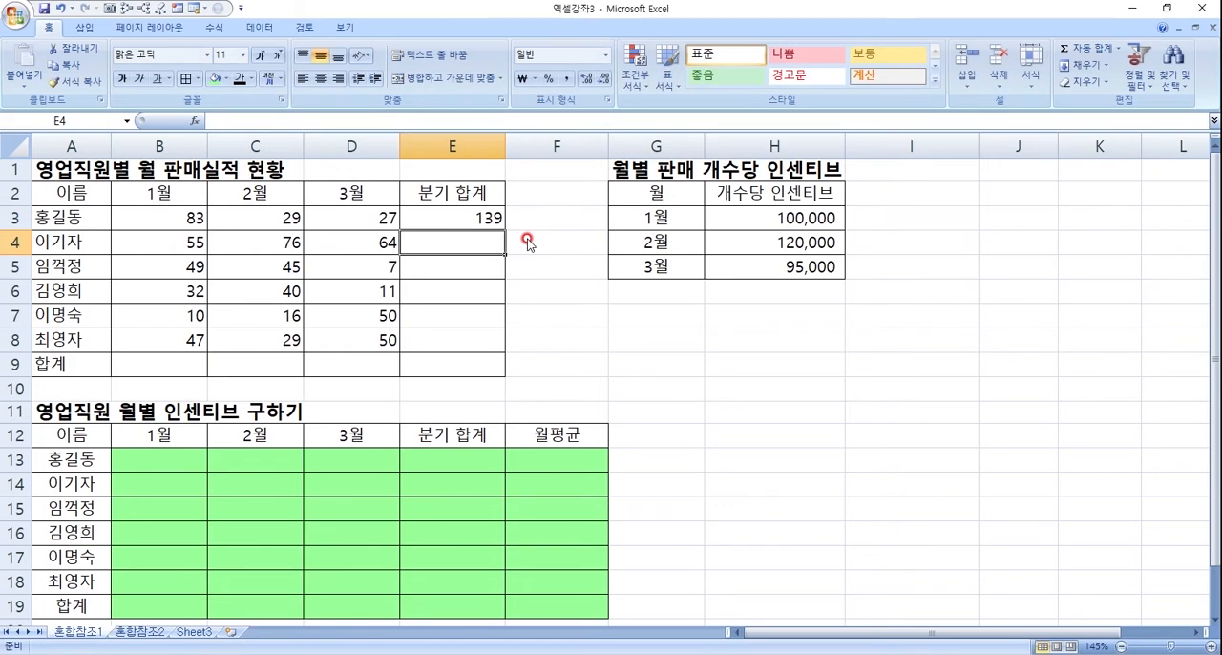
key("Up")
key("Delete")
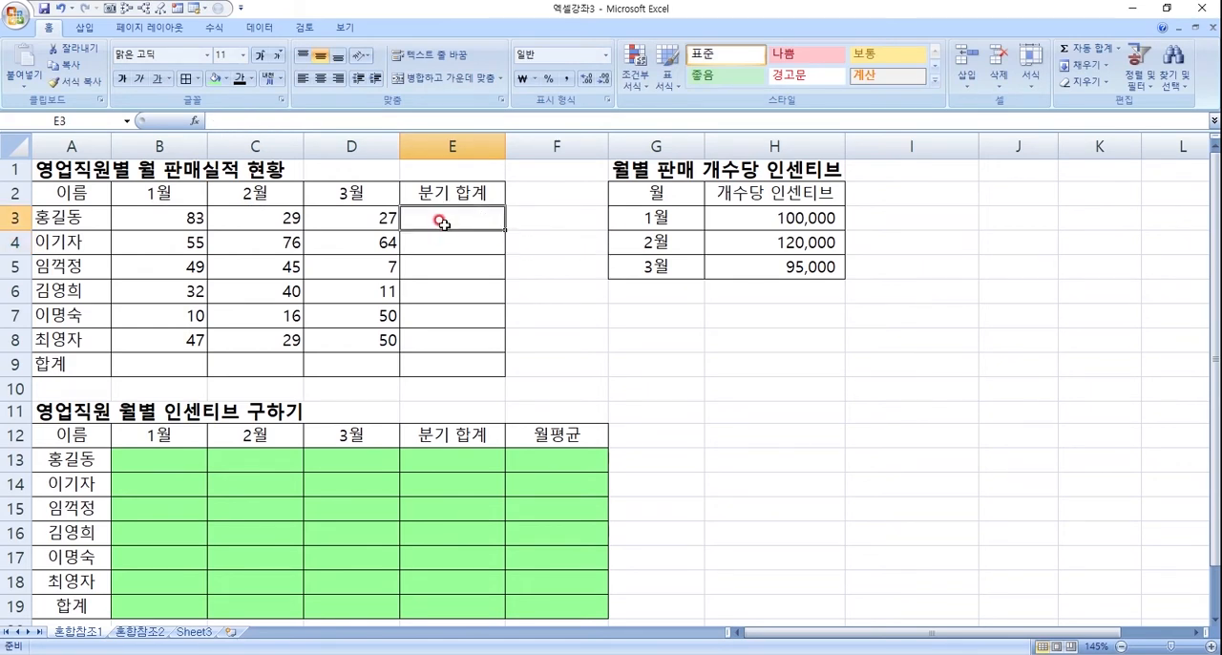
- Insert the quarterly total =SUM(B3:D3) in E3 using AutoSum
left_click(1095, 53)
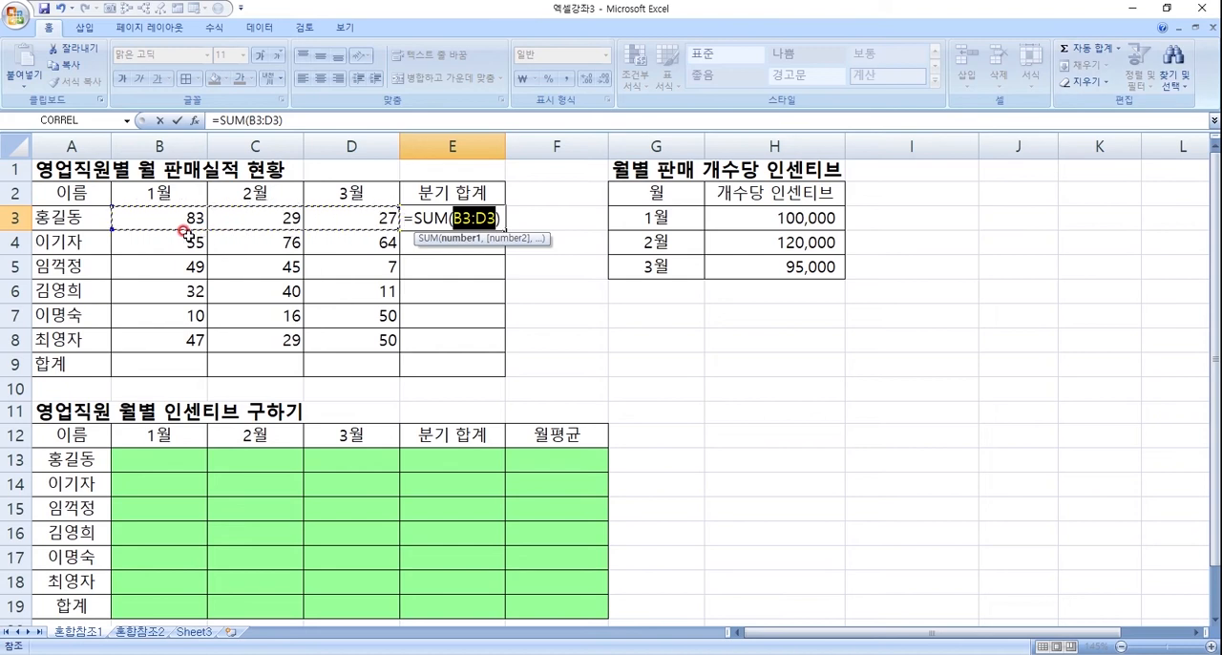
key("Return")
- Auto-fill the =SUM(B3:D3) formula from E3 down to the last salesperson's row, E8
left_click(491, 219)
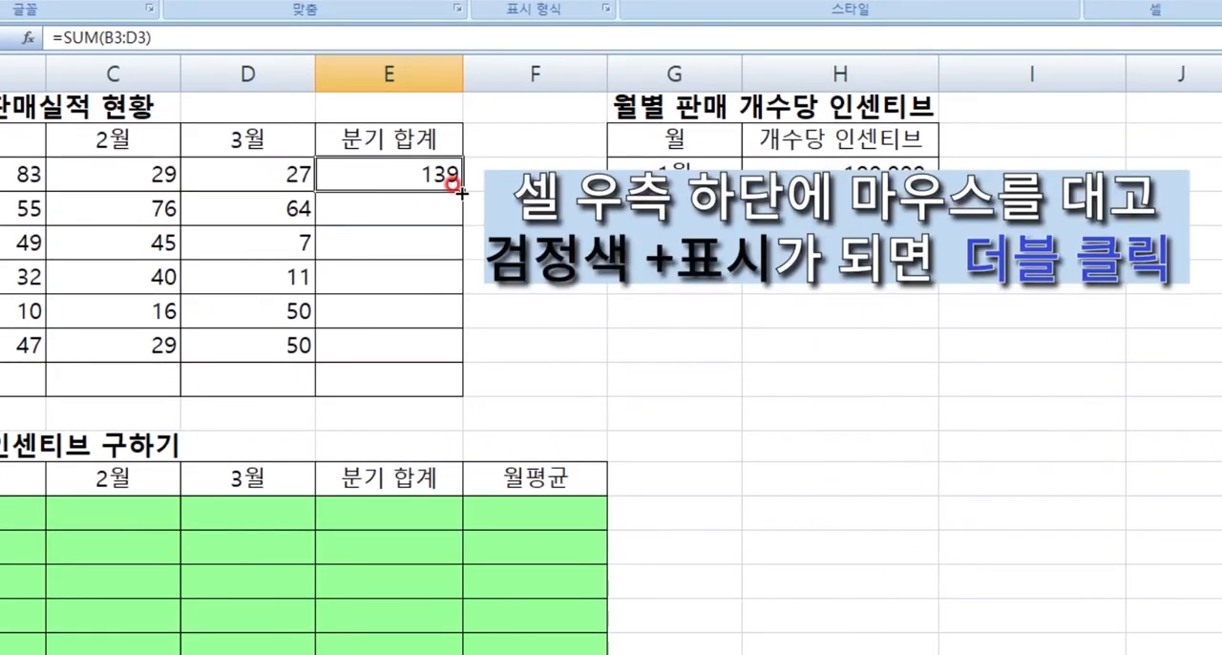
double_click(462, 192)
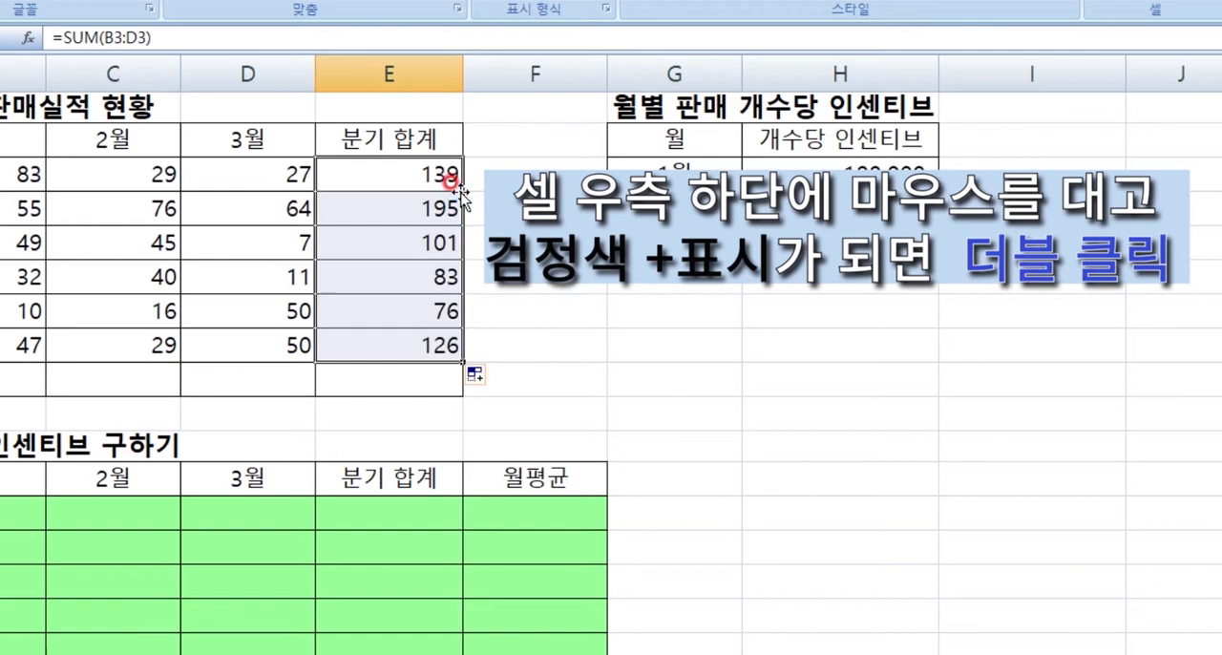
left_click(428, 158)
left_click_drag(462, 190, 462, 358)
- Copy the E3 total formula and paste it over the range E3:E8
left_click(445, 172)
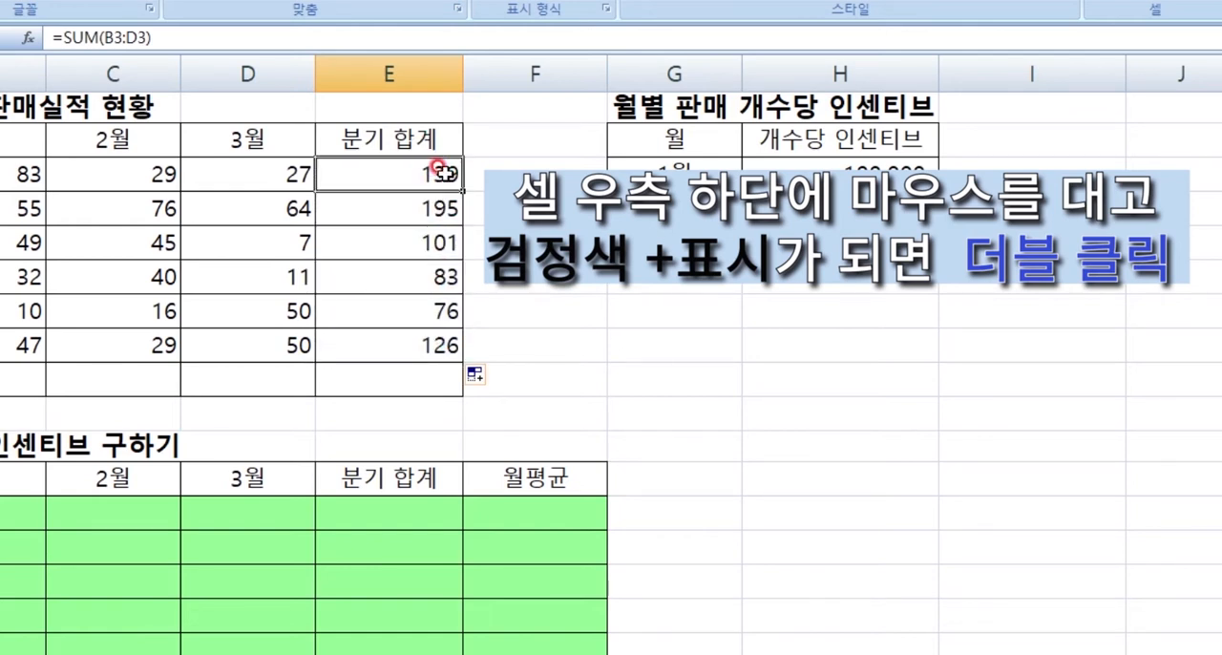
key("ctrl+c")
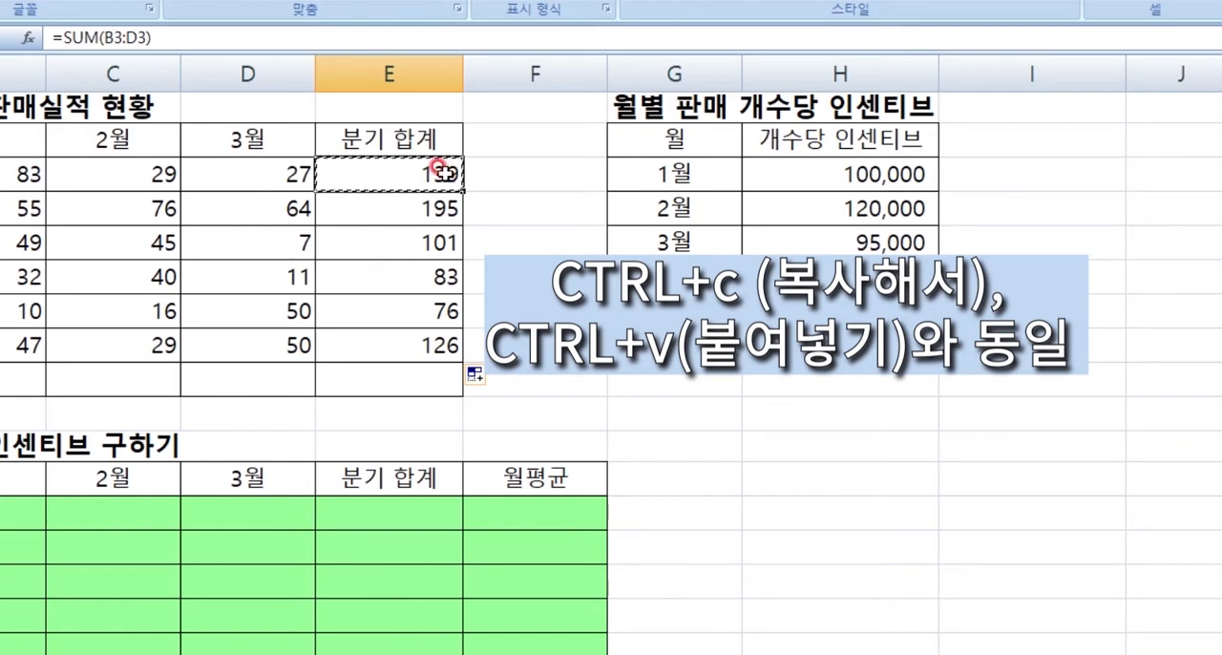
key("shift+Down")
key("shift+Down")
key("shift+Down")
key("shift+Down")
key("shift+Down")
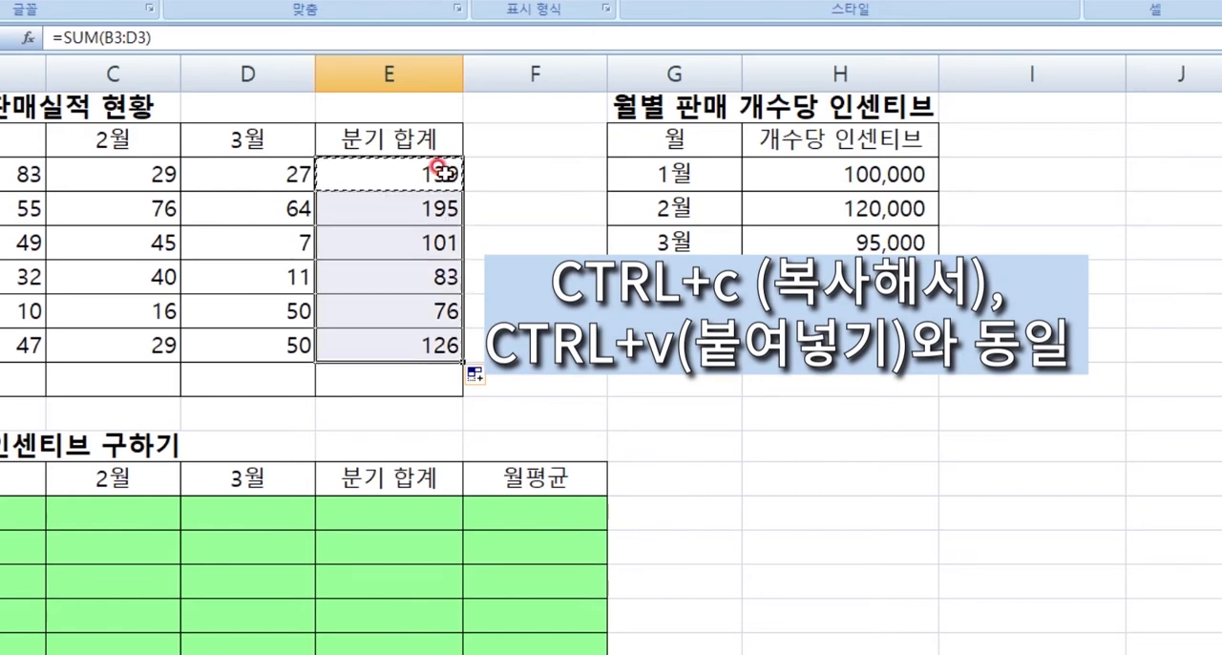
key("ctrl+v")
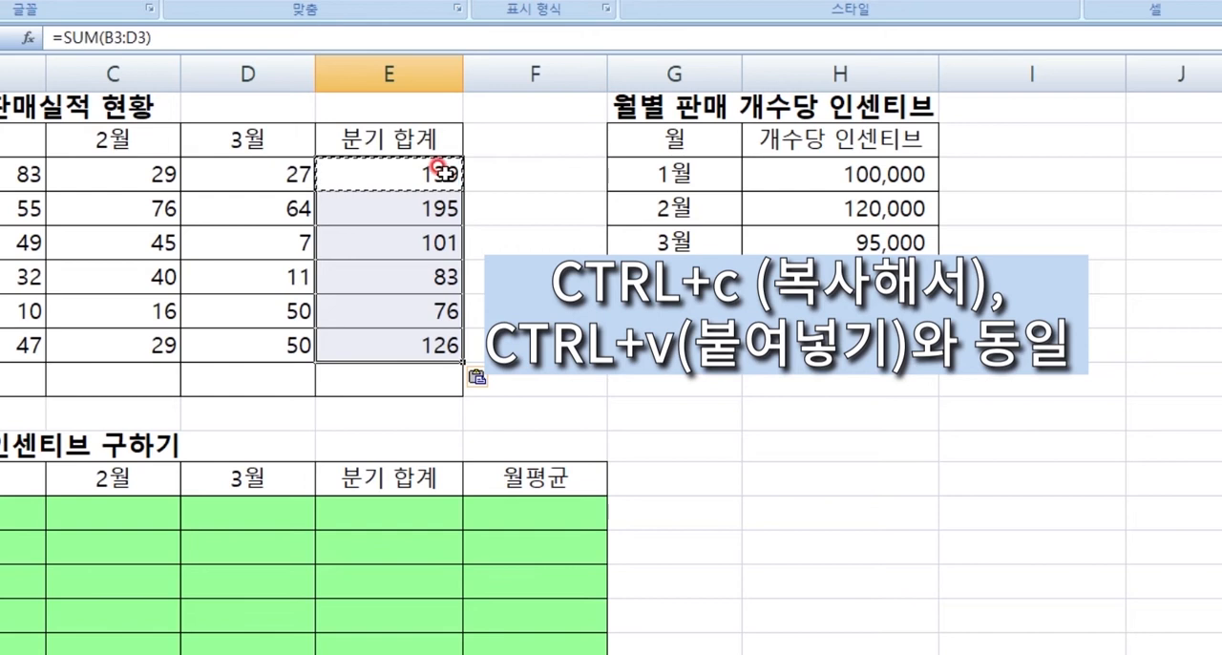
- Clear the copied totals in E4:E8, keeping the formula in E3
left_click(443, 172)
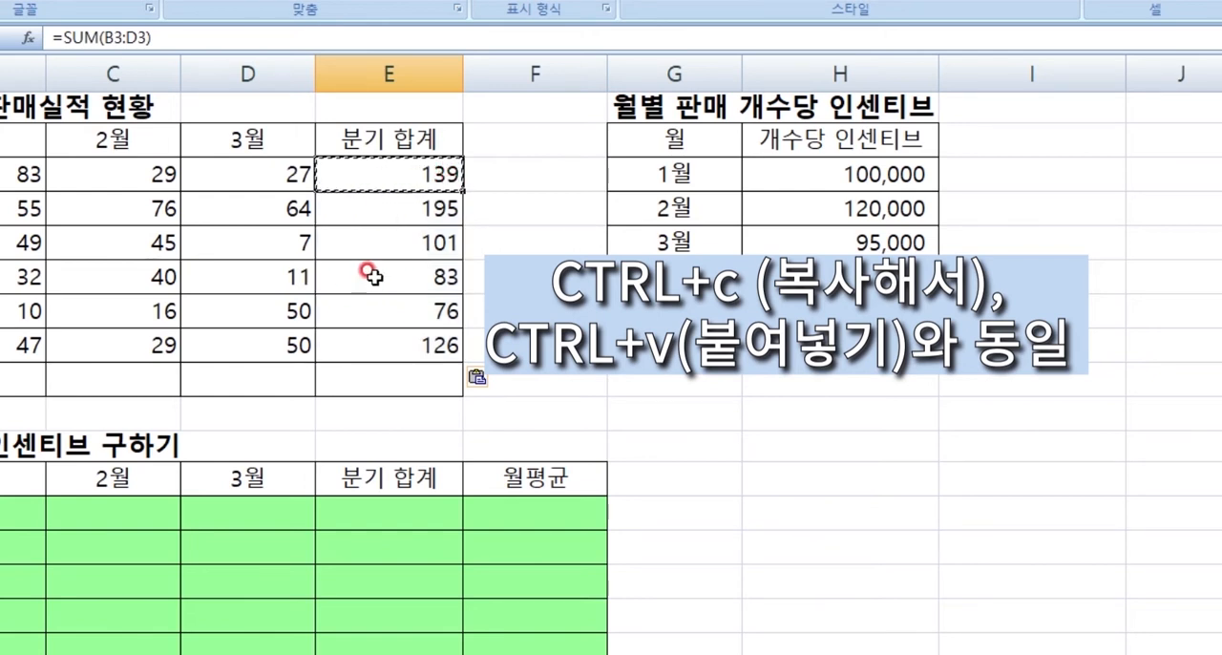
left_click_drag(429, 196, 420, 344)
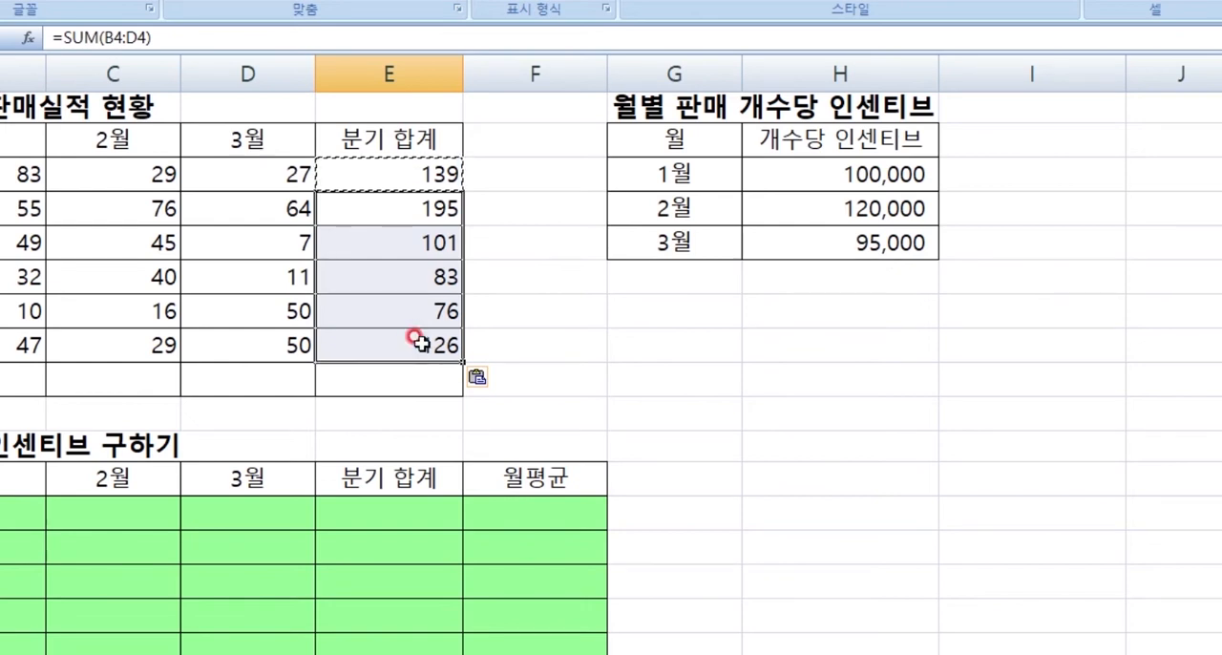
key("Delete")
key("Up")
key("Up")
key("Down")
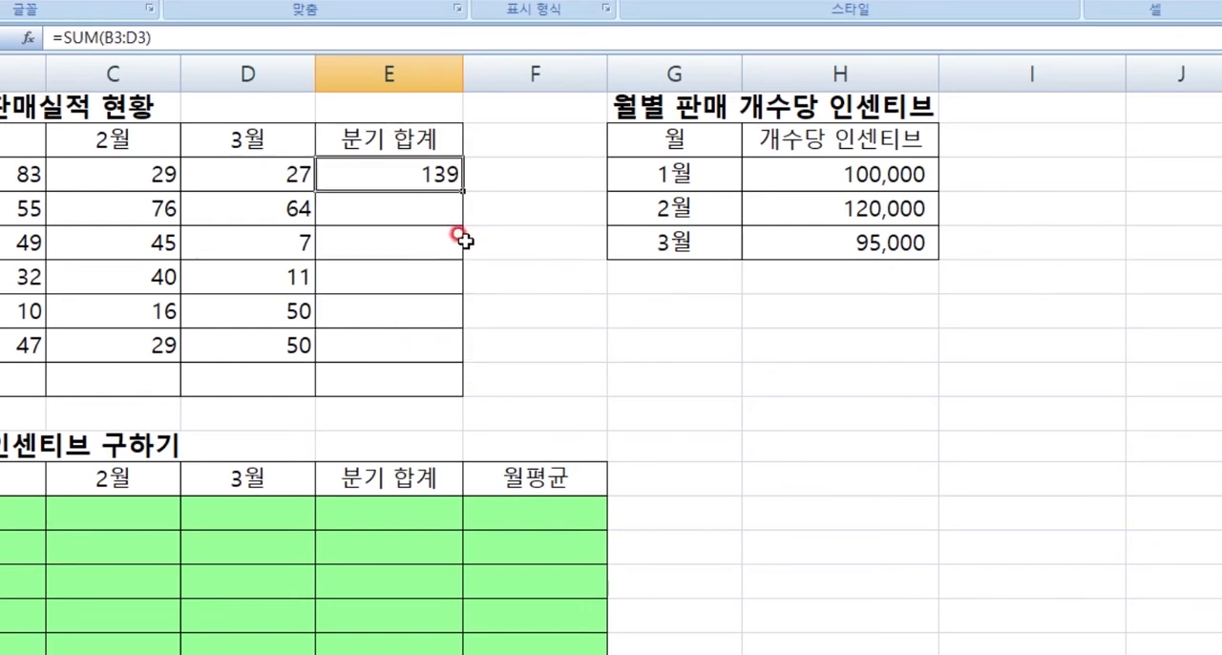
- Fill the AutoSum formula from E3 down to E8 and check the cell range referenced in E8
left_click_drag(464, 190, 466, 363)
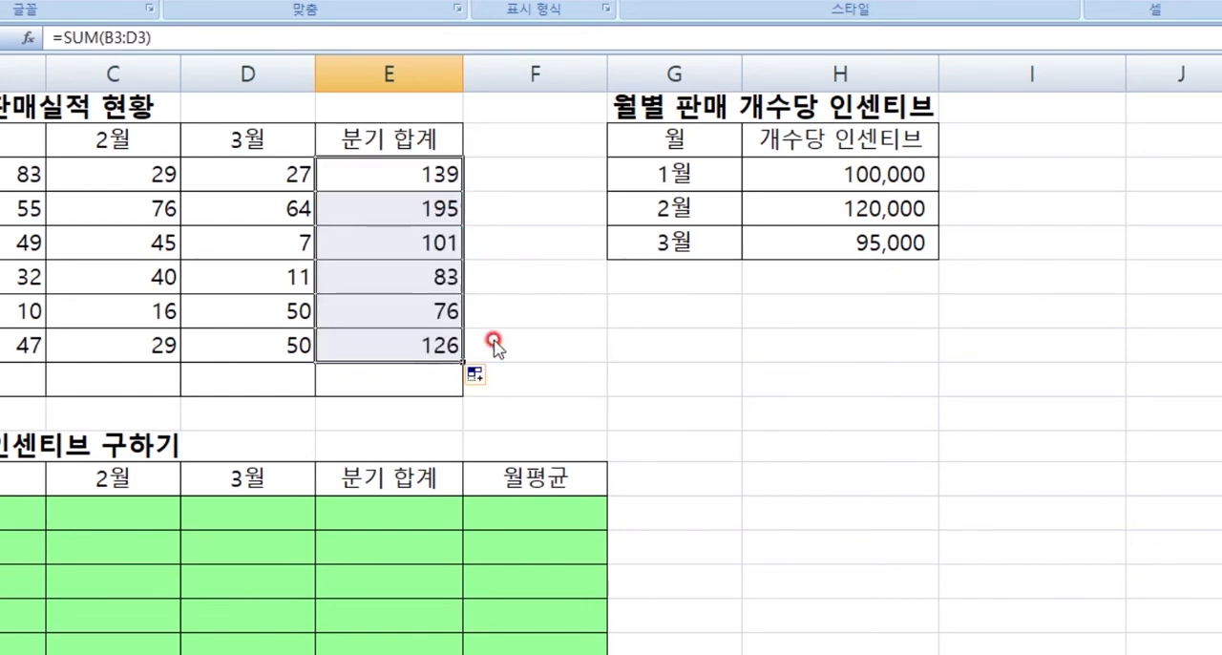
left_click(411, 346)
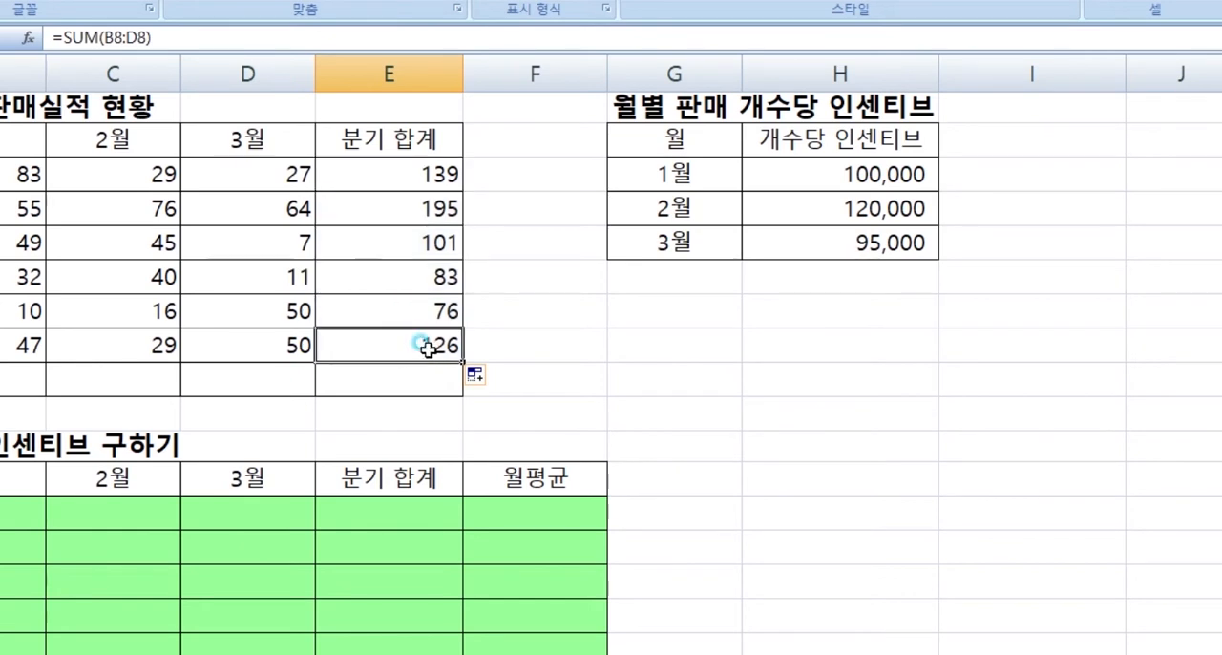
double_click(425, 348)
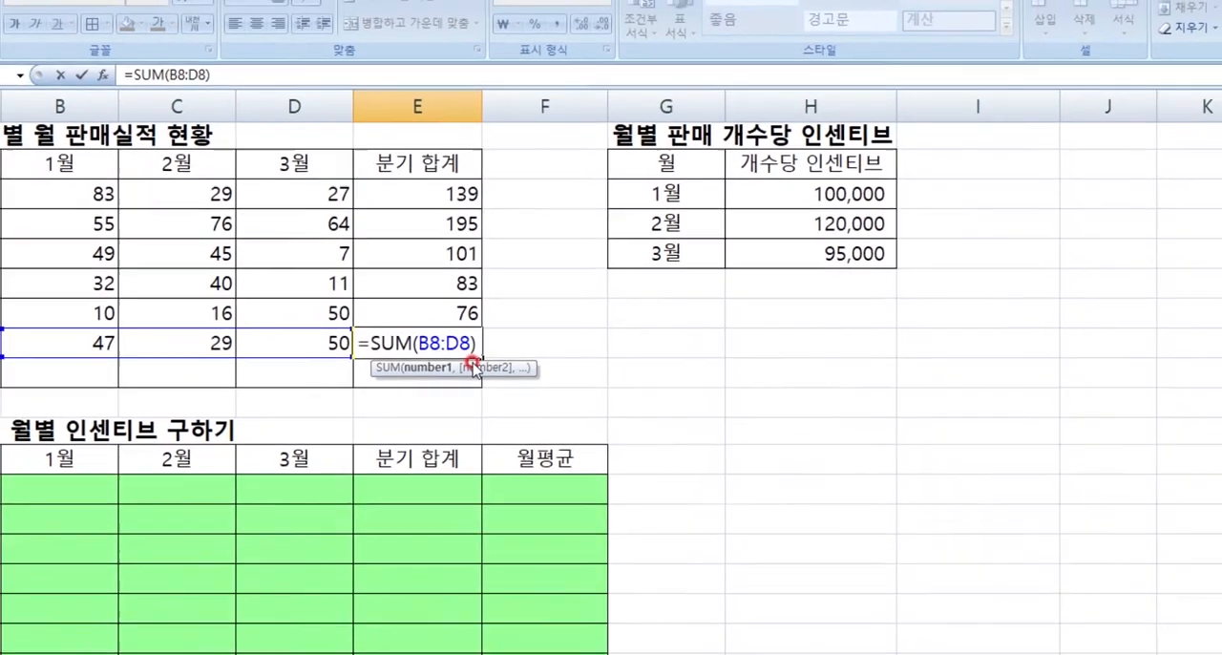
key("Escape")
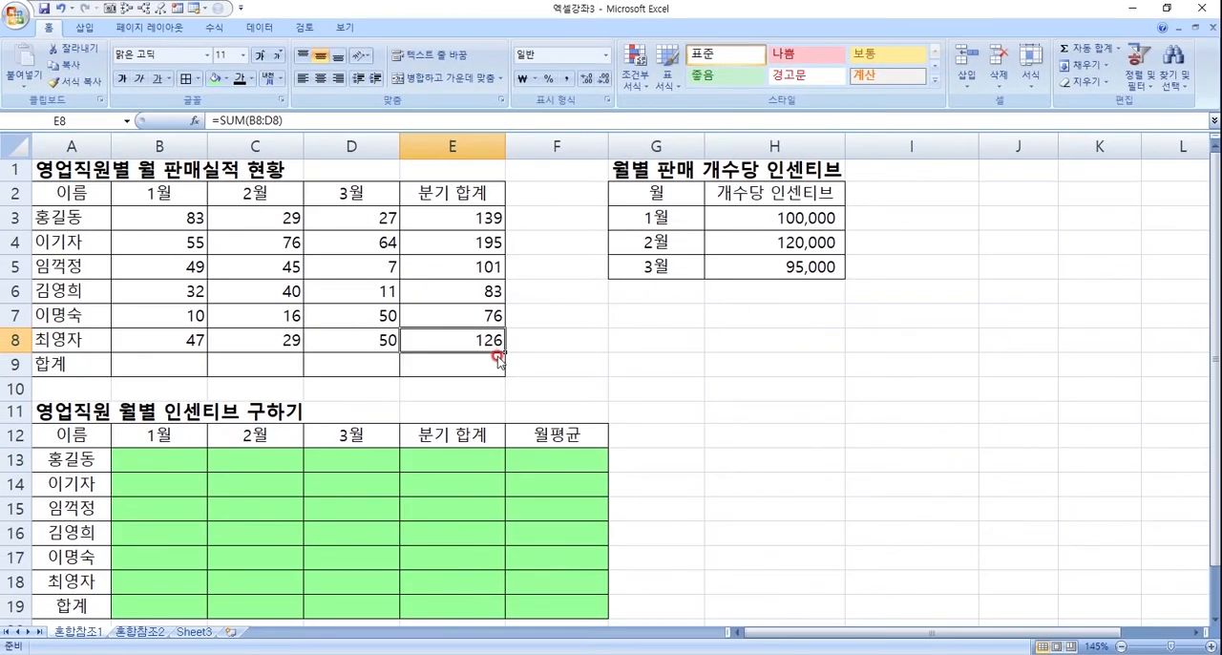
left_click(484, 222)
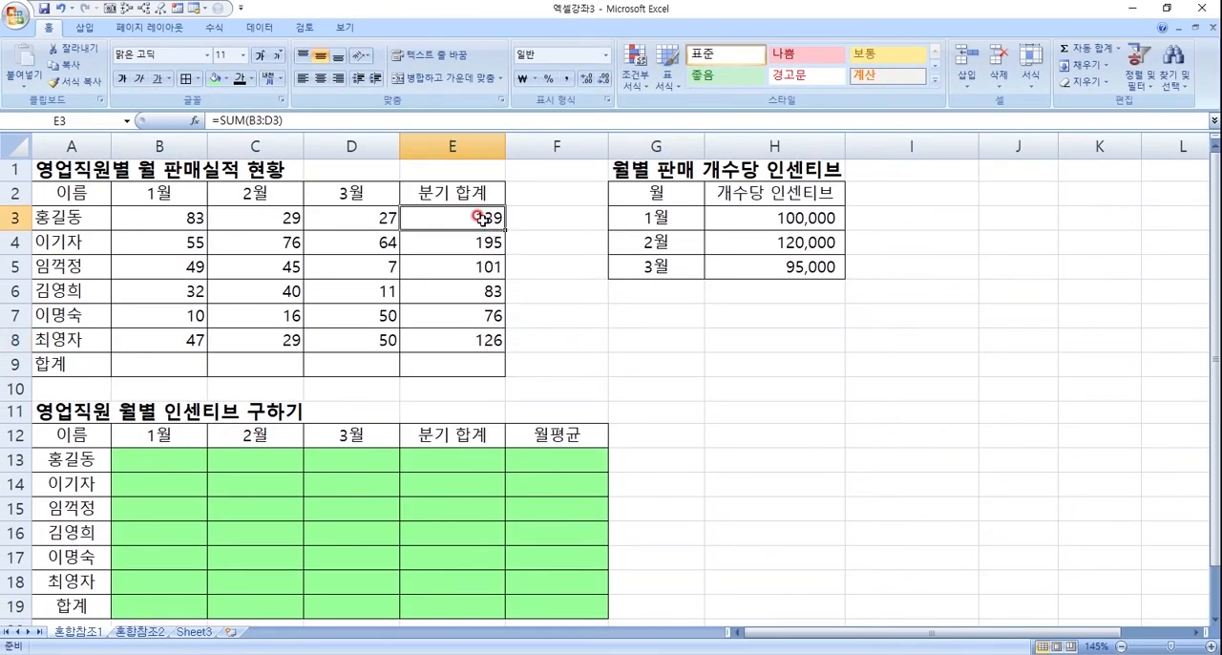
- Examine the cell ranges referenced by the SUM formulas in E3, E4, E5 and E6
double_click(484, 223)
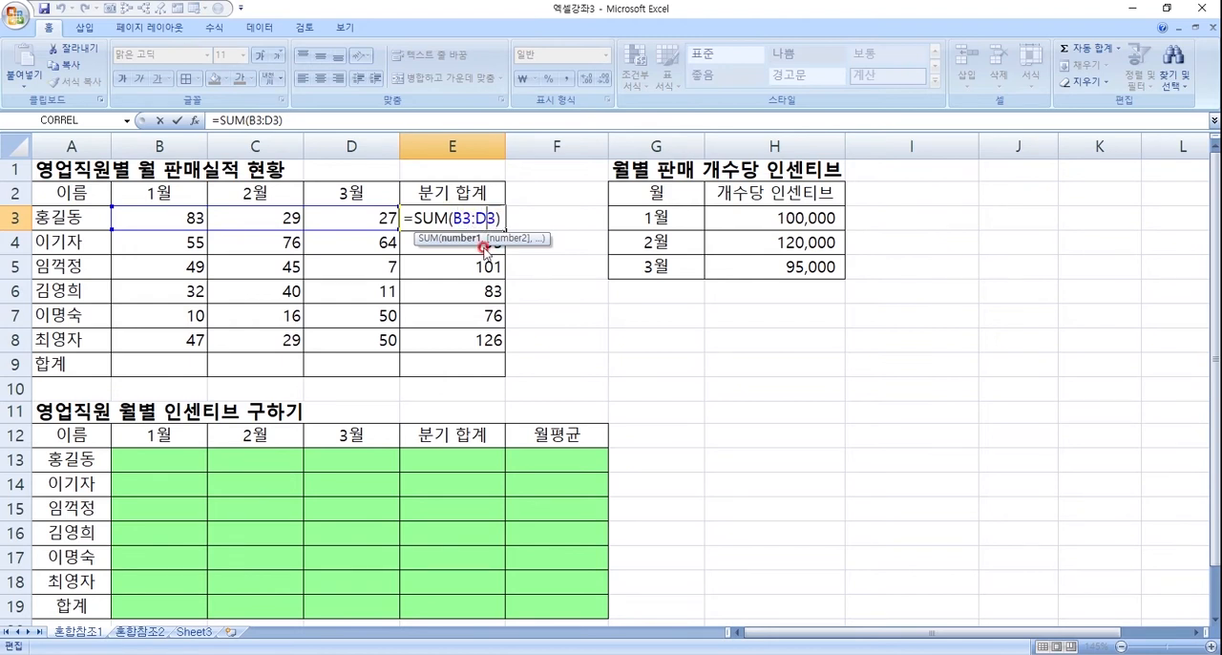
key("Return")
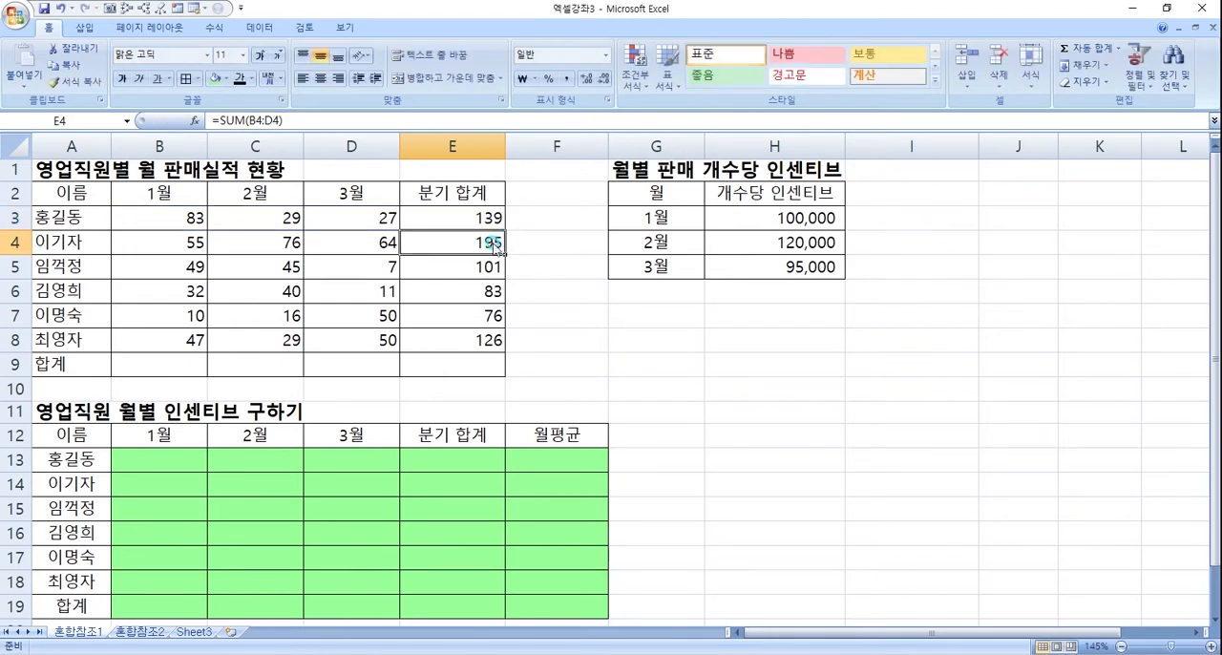
double_click(494, 245)
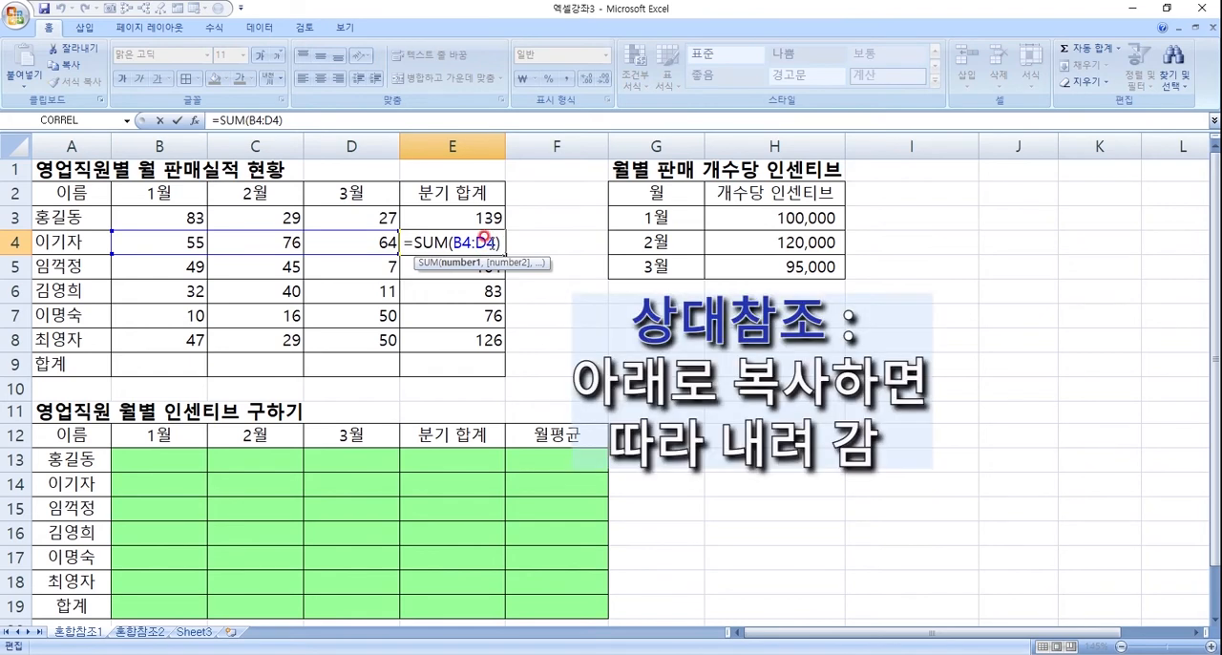
key("Return")
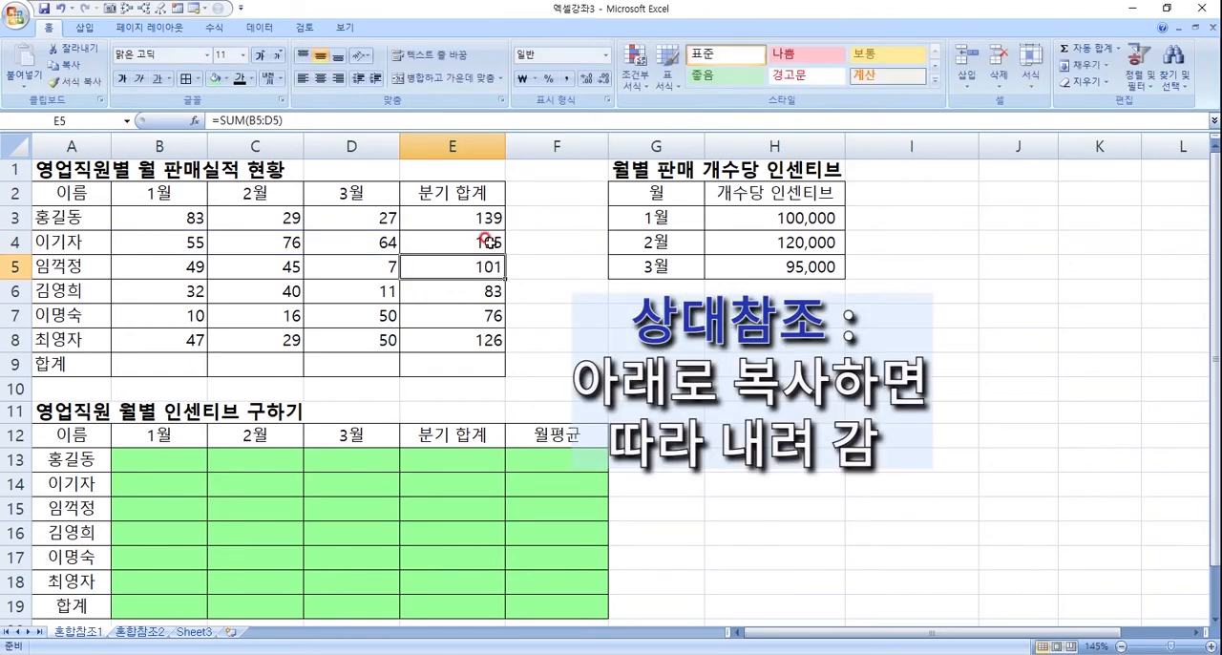
left_click(494, 246)
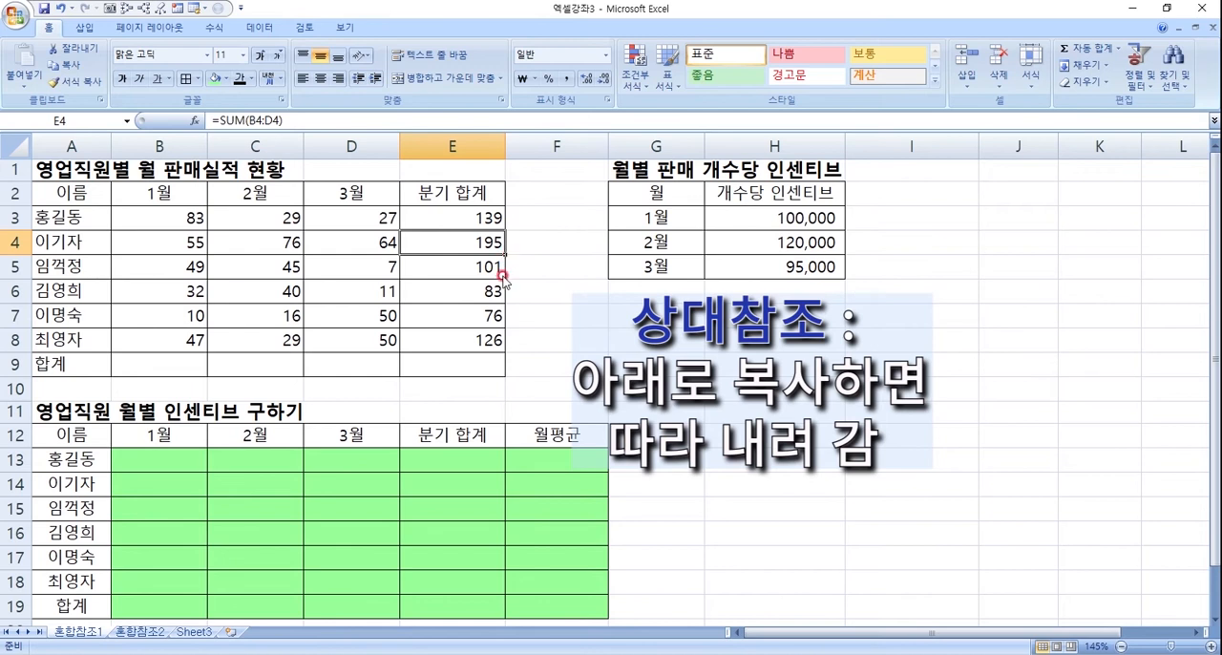
left_click(496, 270)
left_click(490, 243)
left_click(493, 218)
left_click(487, 241)
left_click(490, 266)
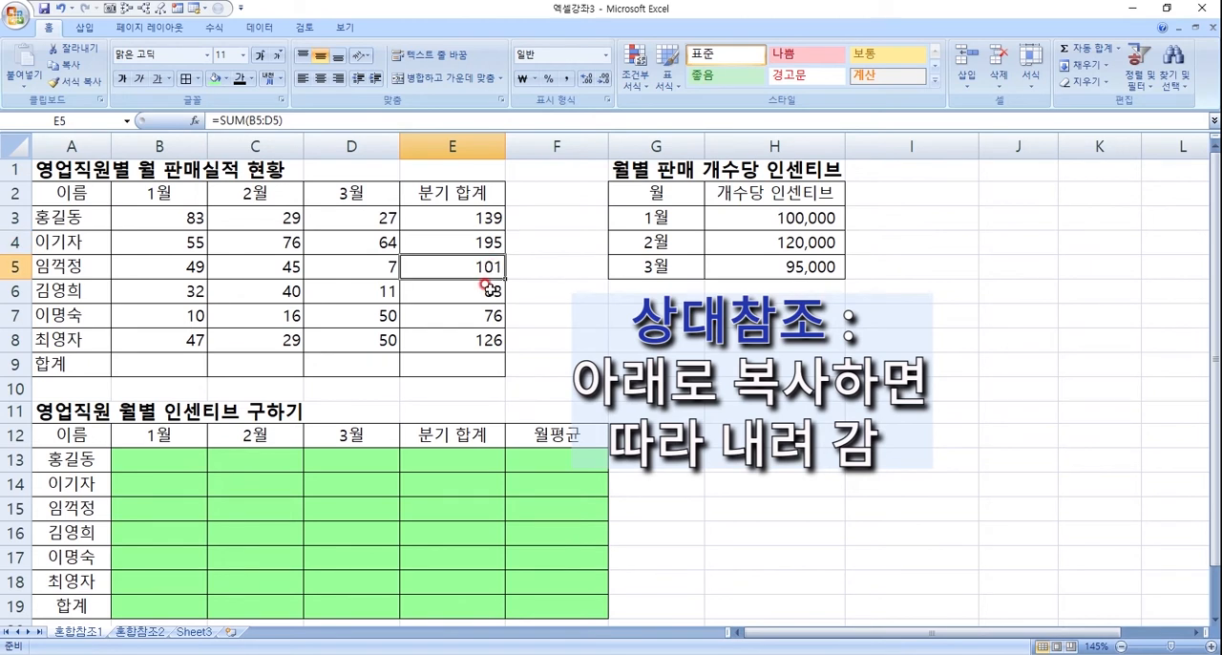
left_click(486, 289)
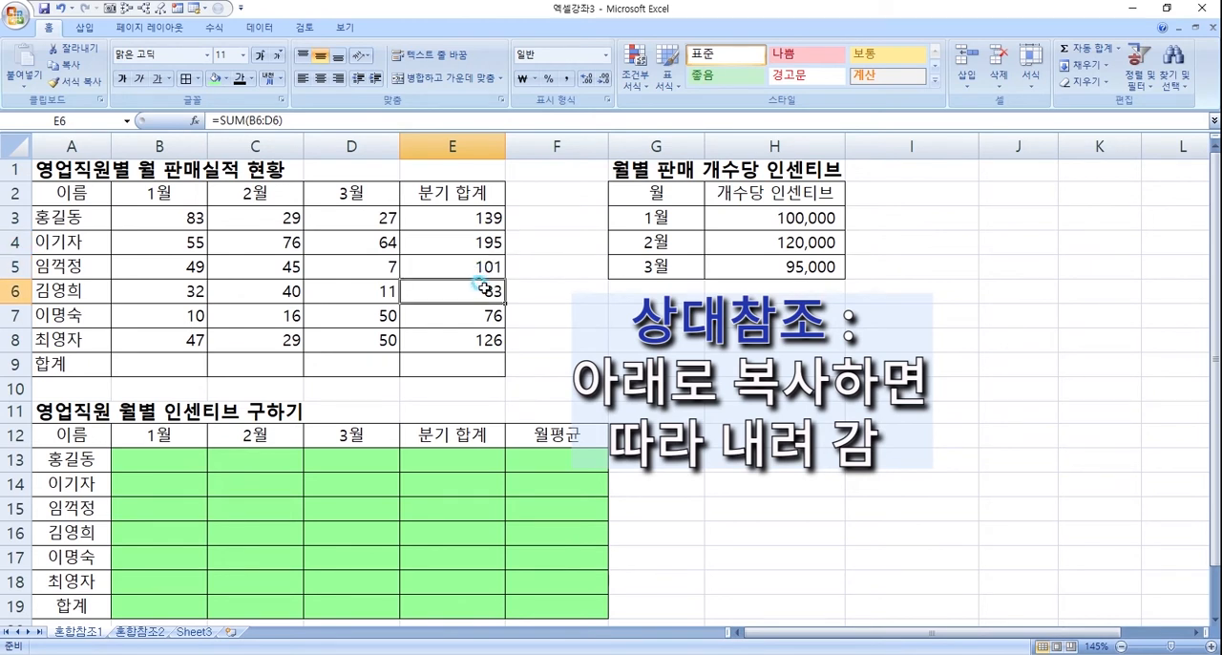
- Fill the E3 quarterly total formula down through E8 again
left_click(491, 218)
left_click_drag(504, 226, 504, 344)
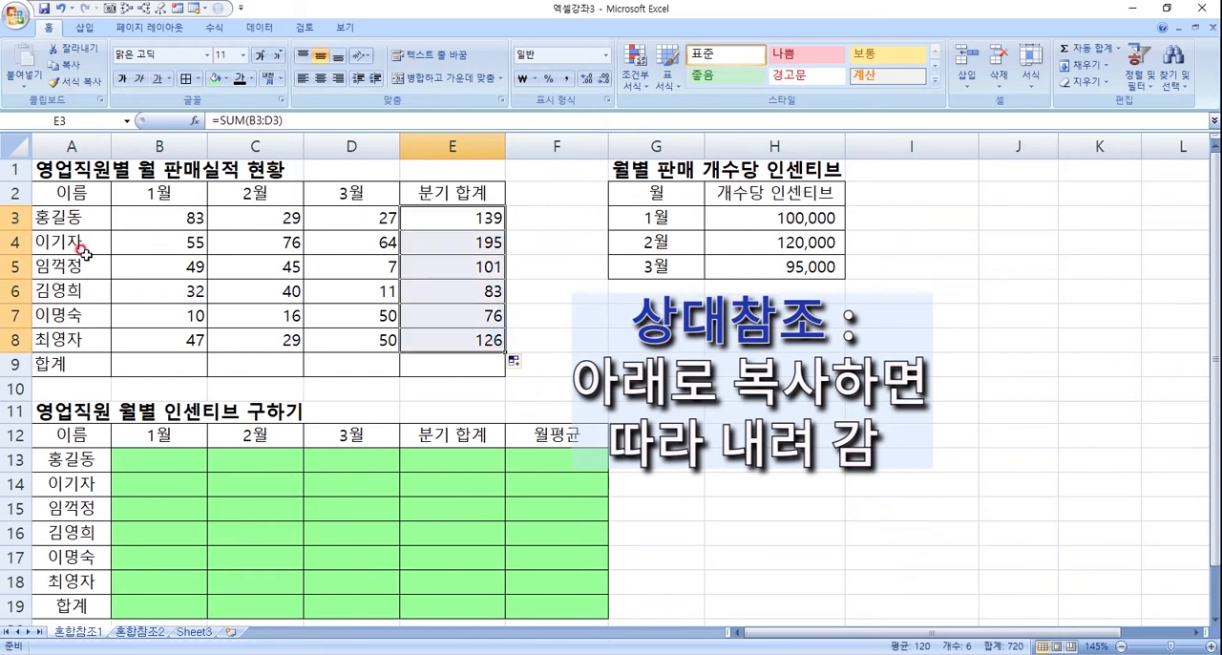
left_click(482, 340)
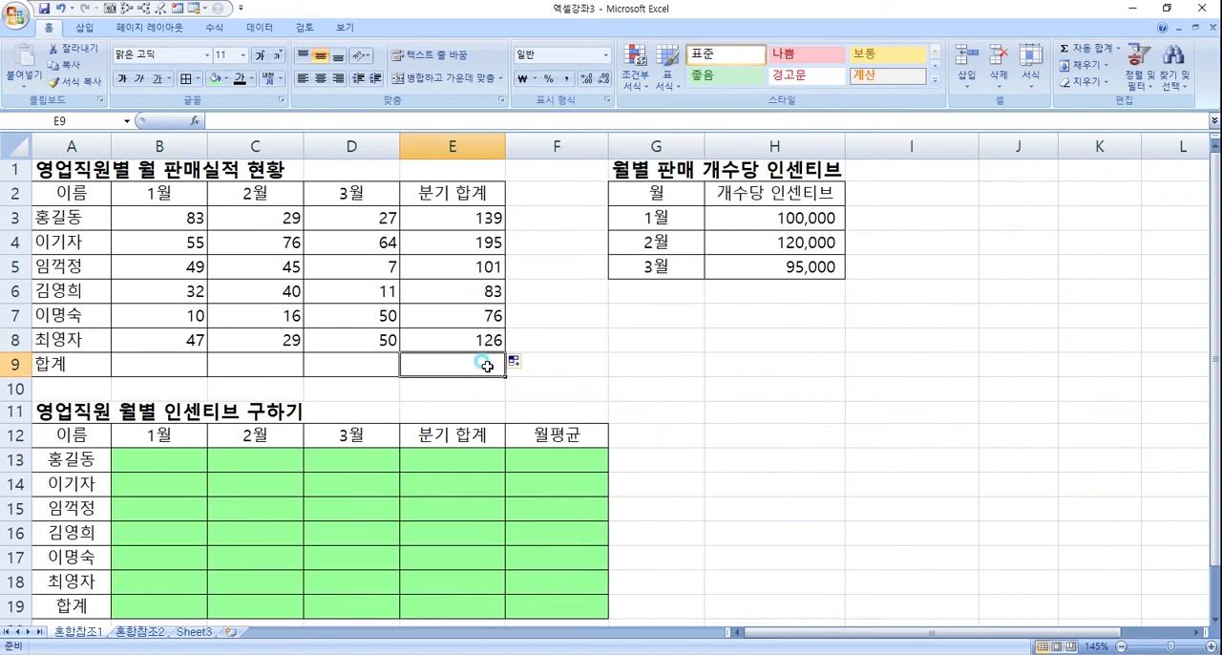
- Total the January sales in B9 with AutoSum over B3:B8 and fill the formula across to E9
left_click(161, 371)
left_click(159, 368)
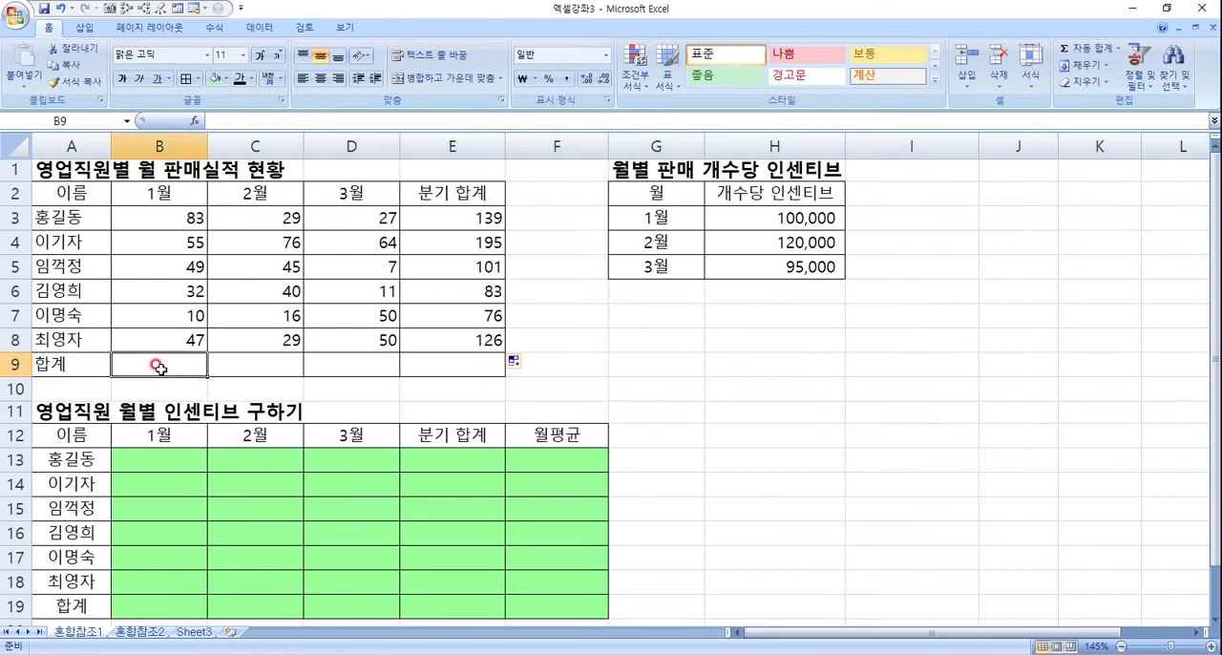
left_click(1067, 50)
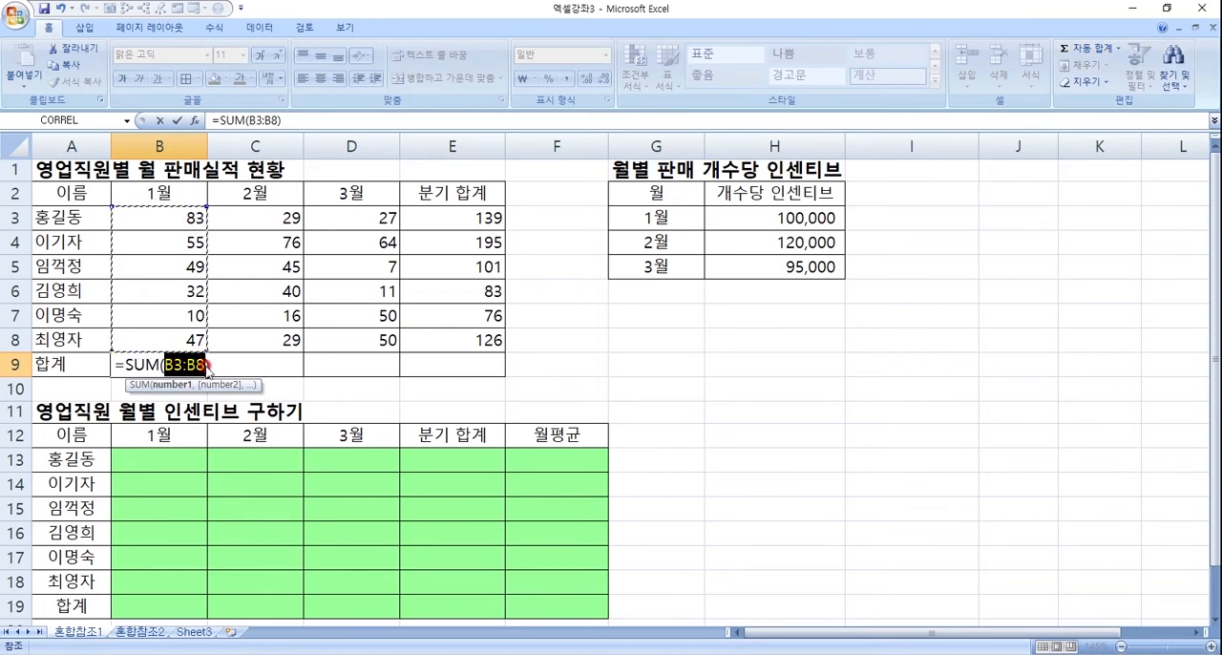
key("Return")
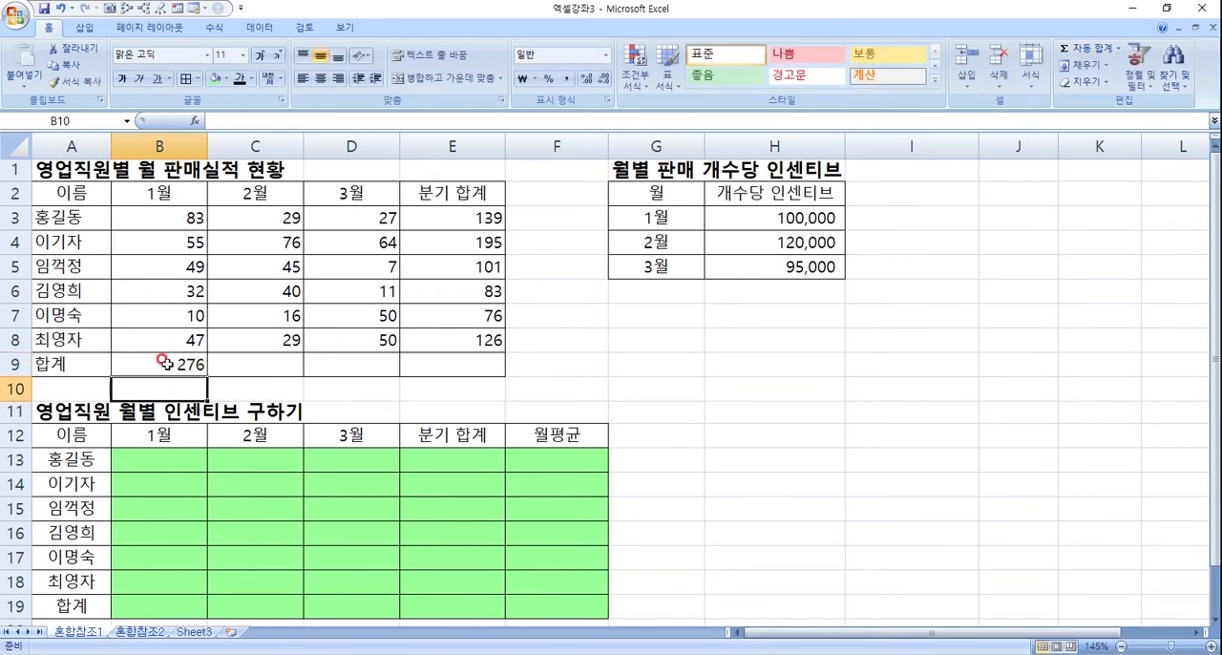
left_click(206, 366)
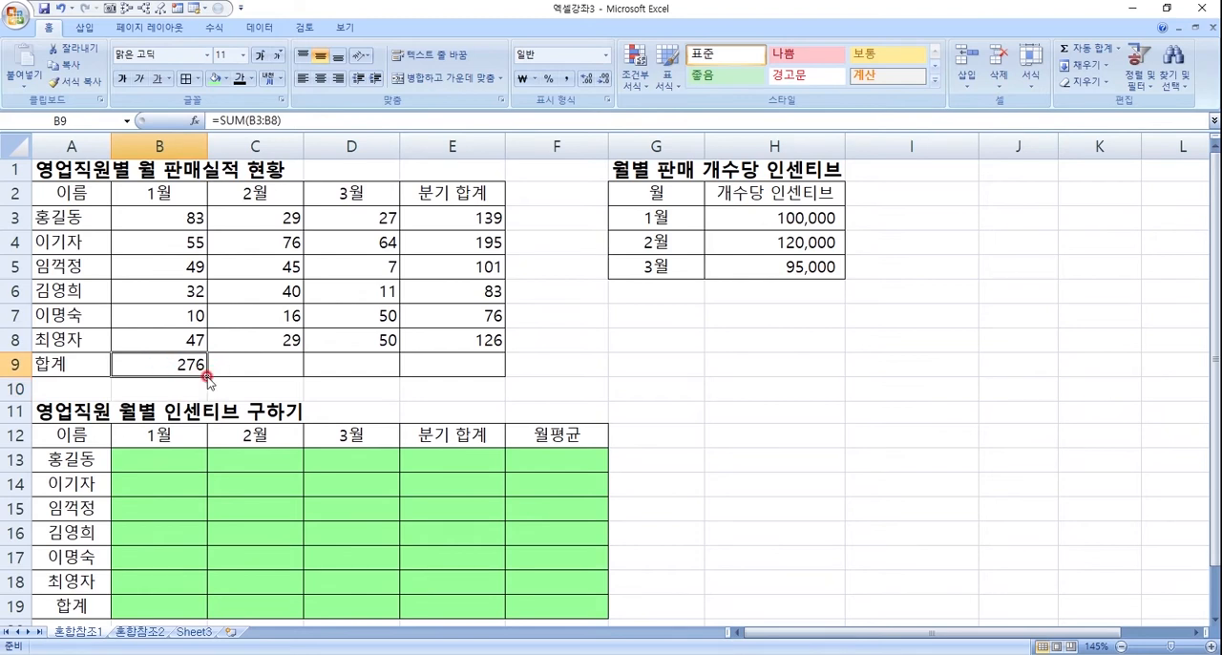
left_click_drag(206, 375, 483, 367)
- Check the cell ranges referenced by the row 9 total formulas and review the quarterly totals in E3:E8
left_click(279, 371)
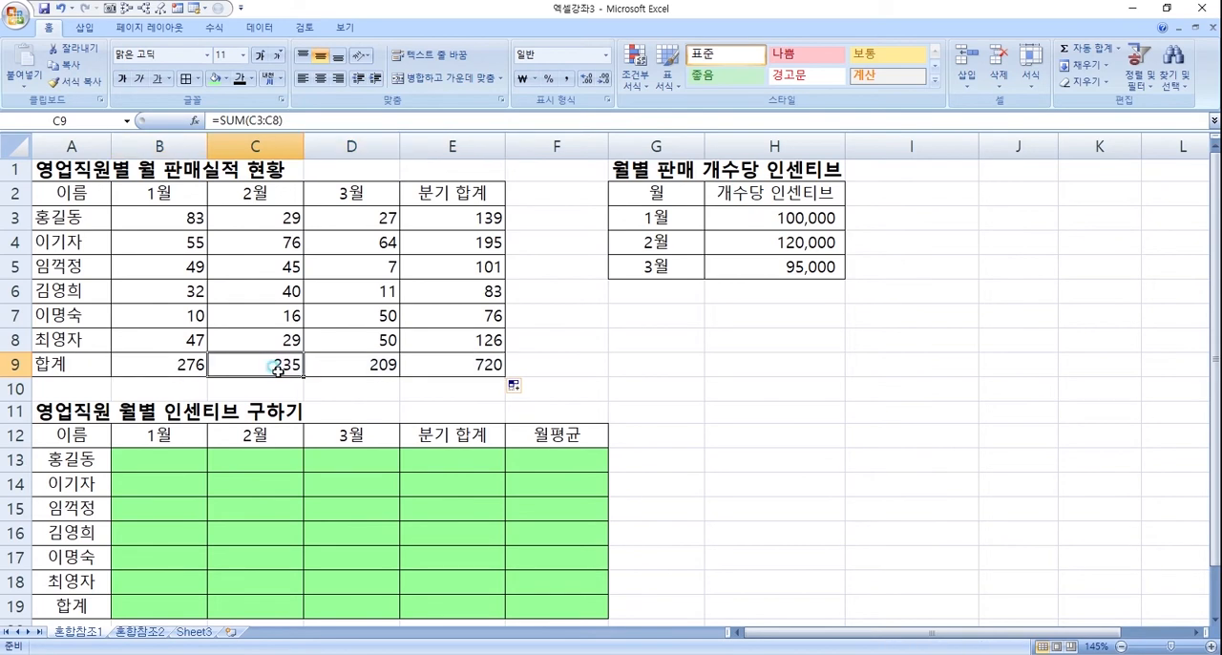
double_click(277, 369)
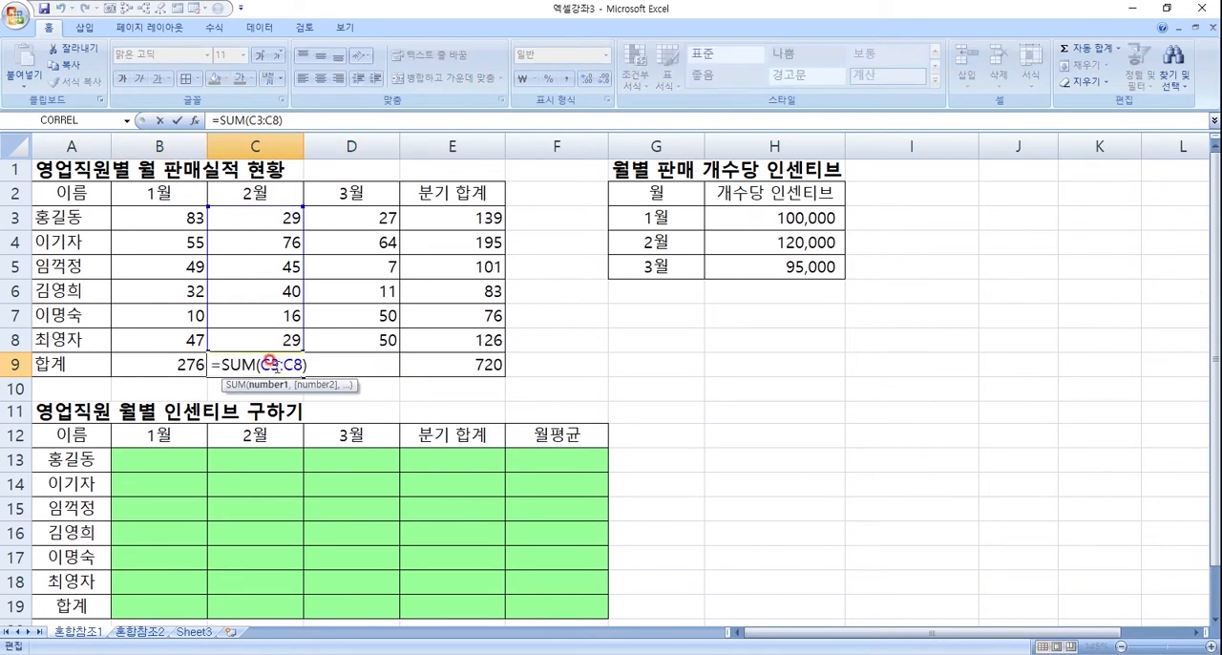
key("Return")
double_click(341, 352)
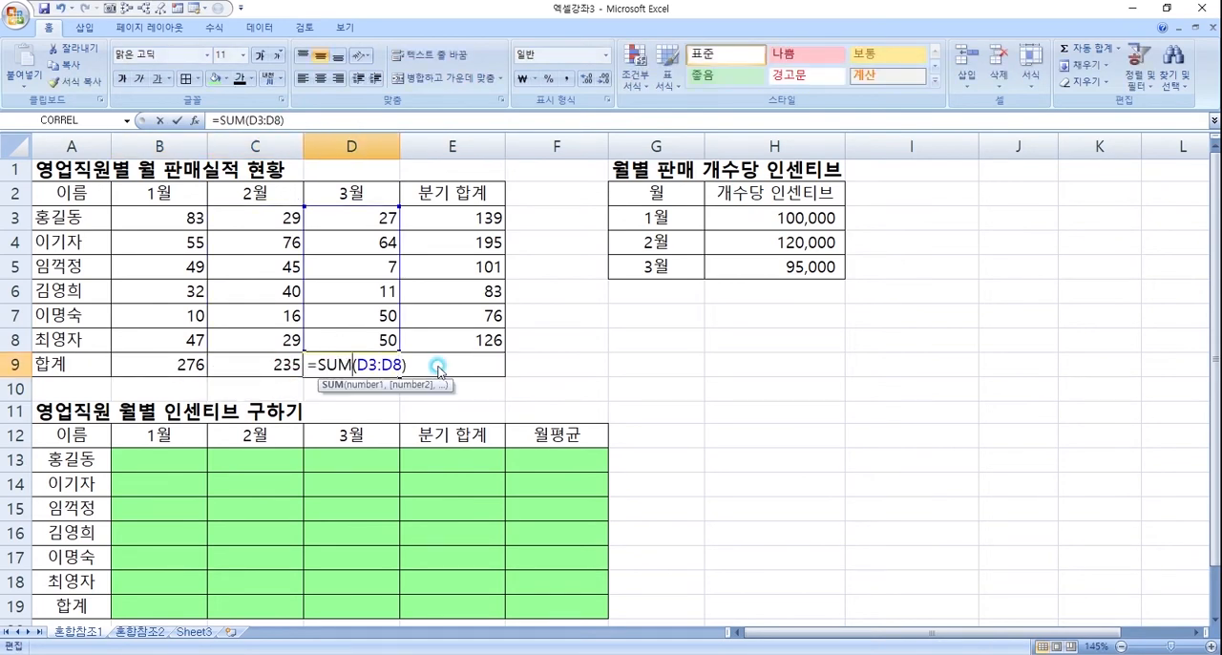
key("Return")
double_click(487, 363)
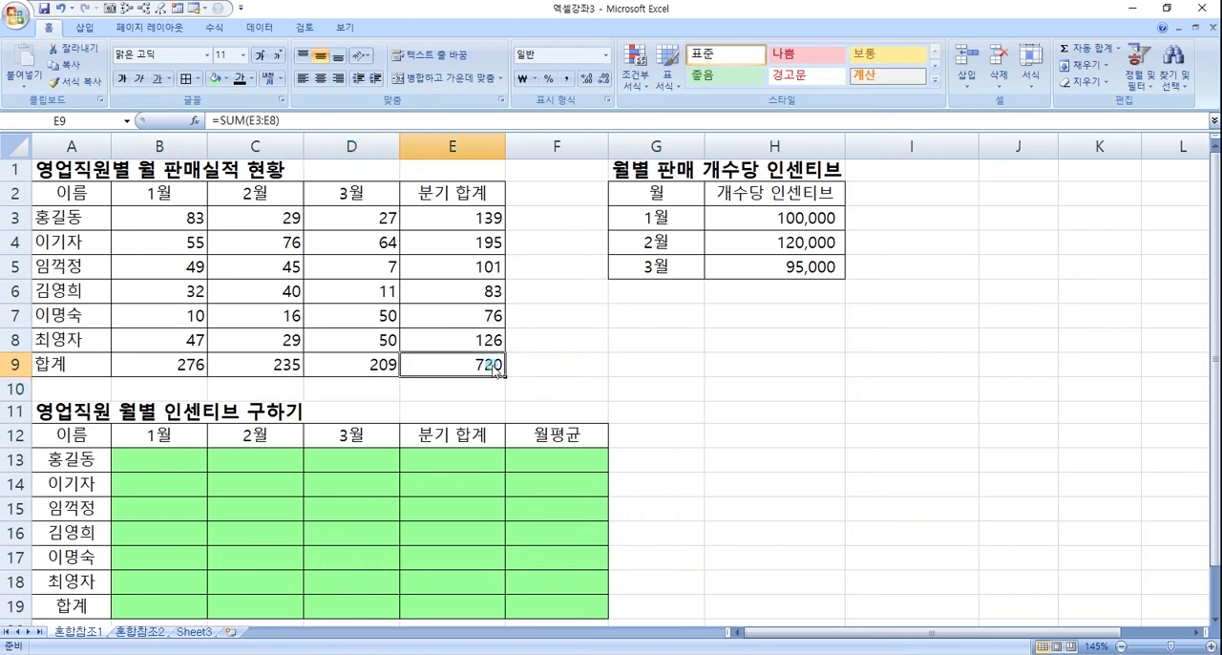
key("Return")
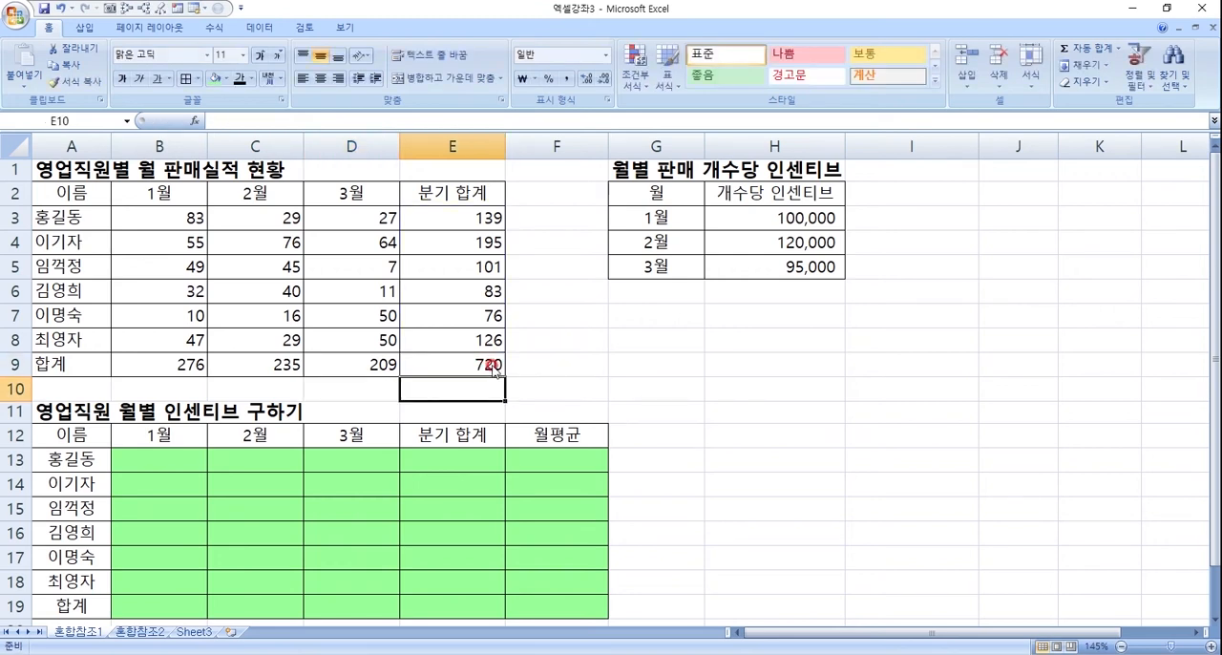
left_click(470, 361)
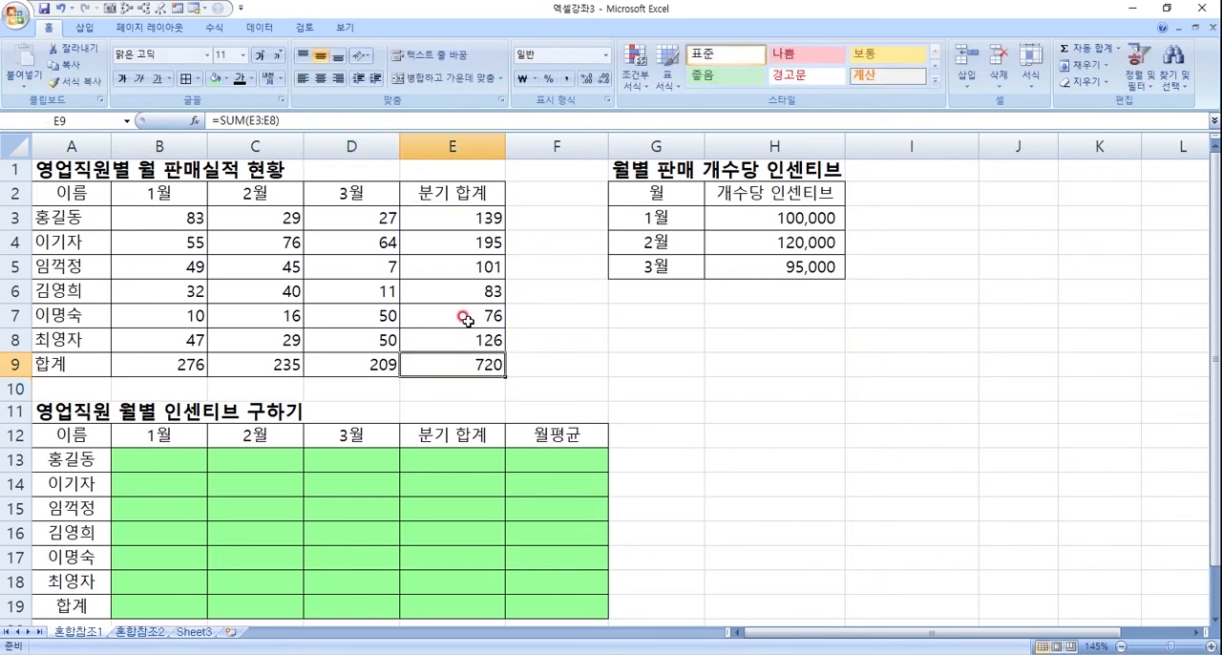
left_click_drag(478, 222, 463, 340)
left_click_drag(163, 375, 355, 363)
left_click(163, 363)
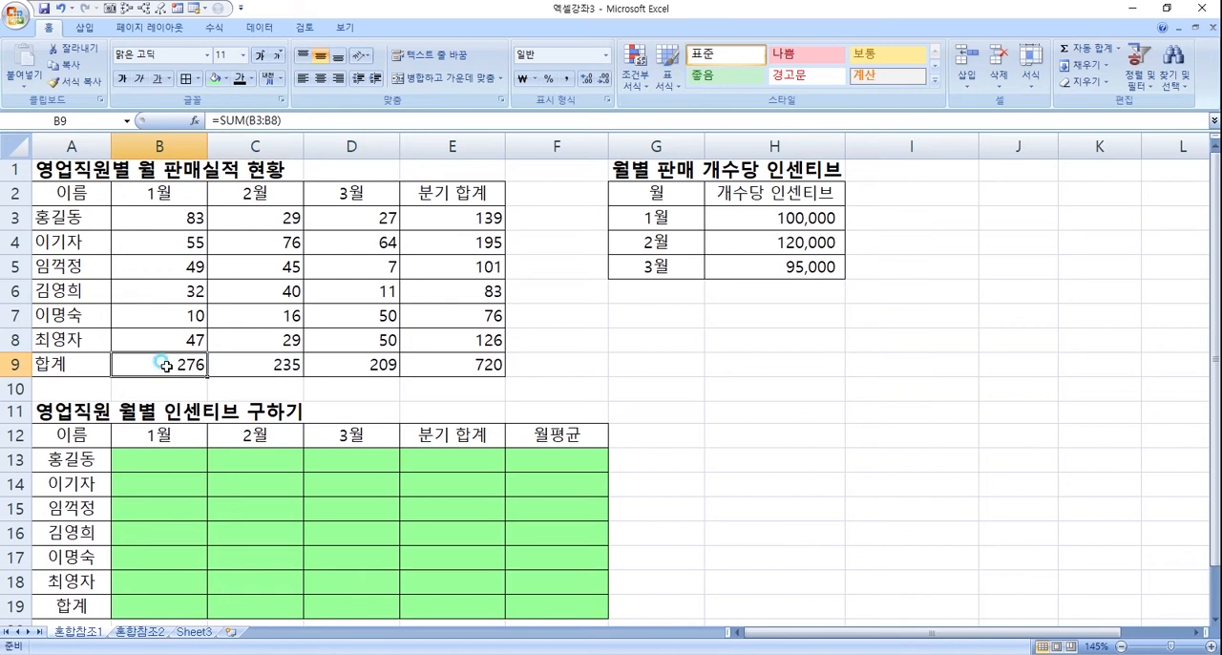
left_click(270, 366)
left_click(336, 368)
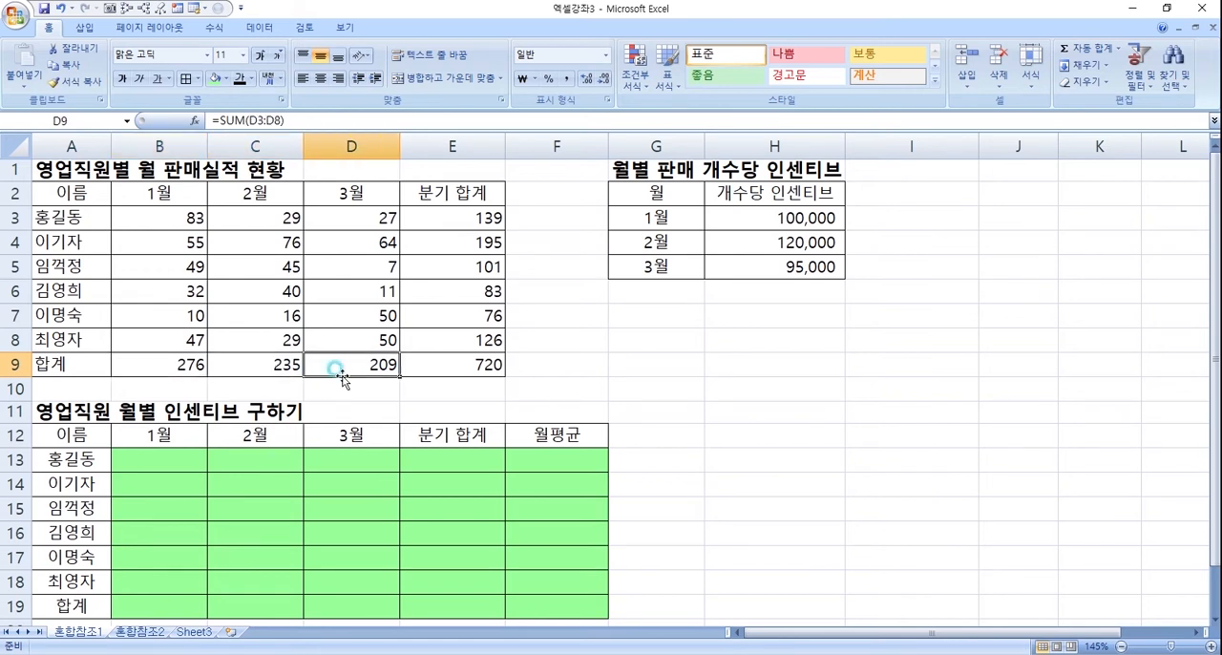
- Enter the formula +B3 in B13, the first salesperson's January cell of the incentive table
left_click(139, 461)
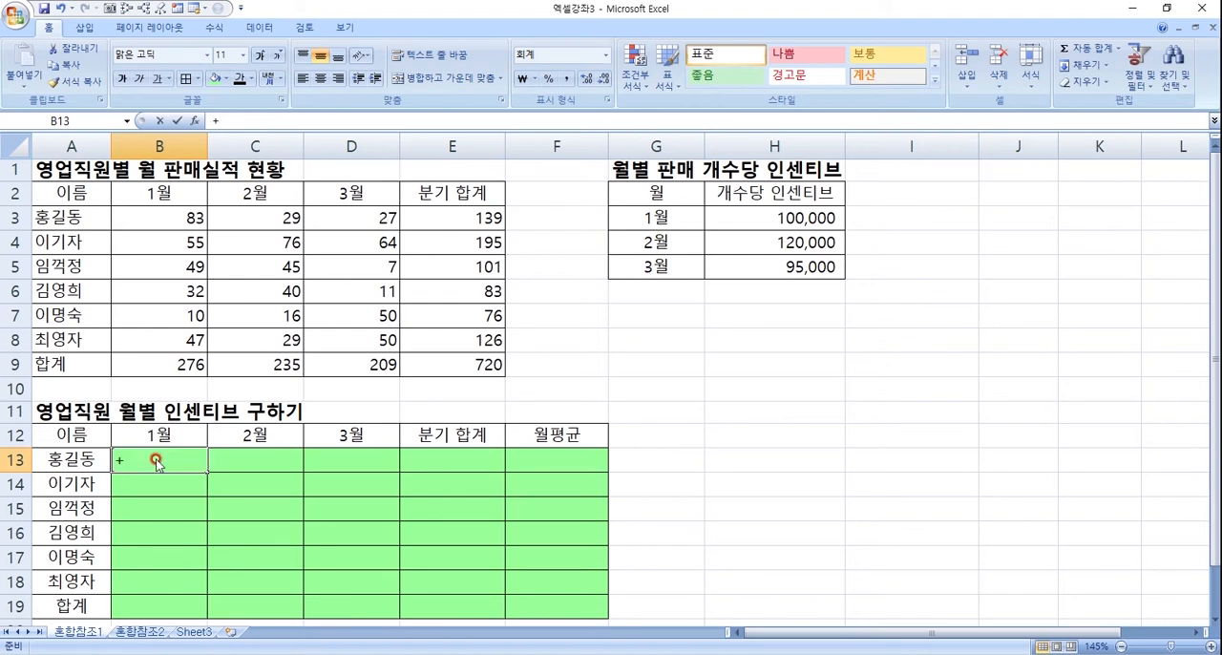
type("+")
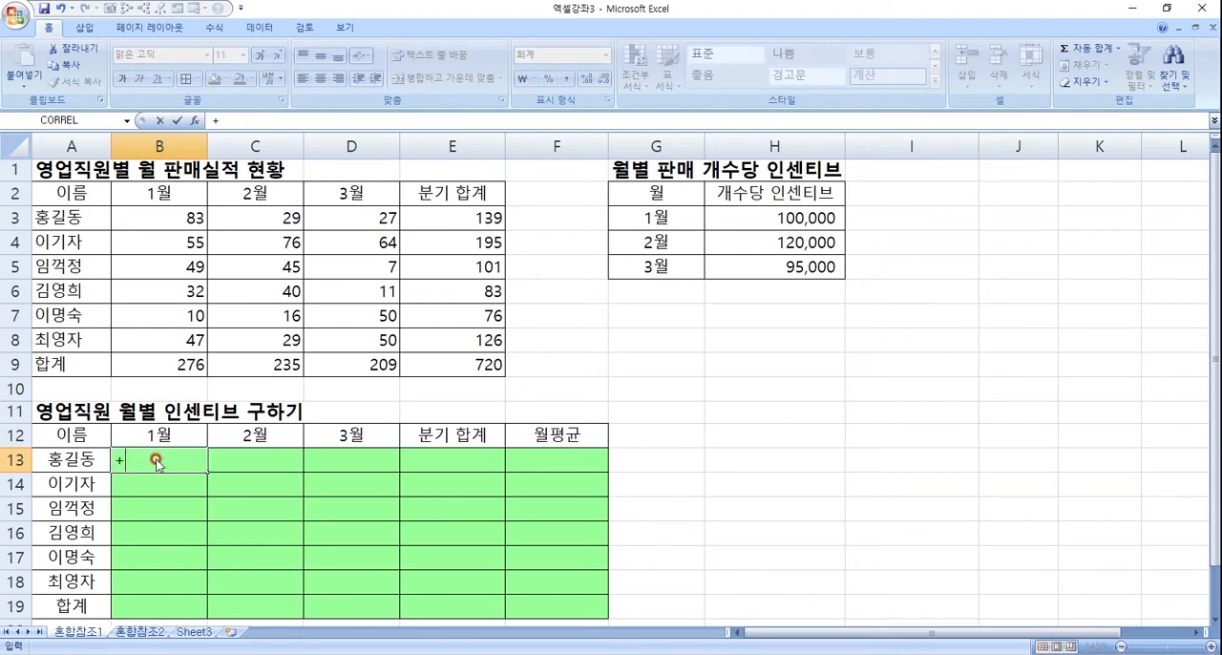
left_click(179, 219)
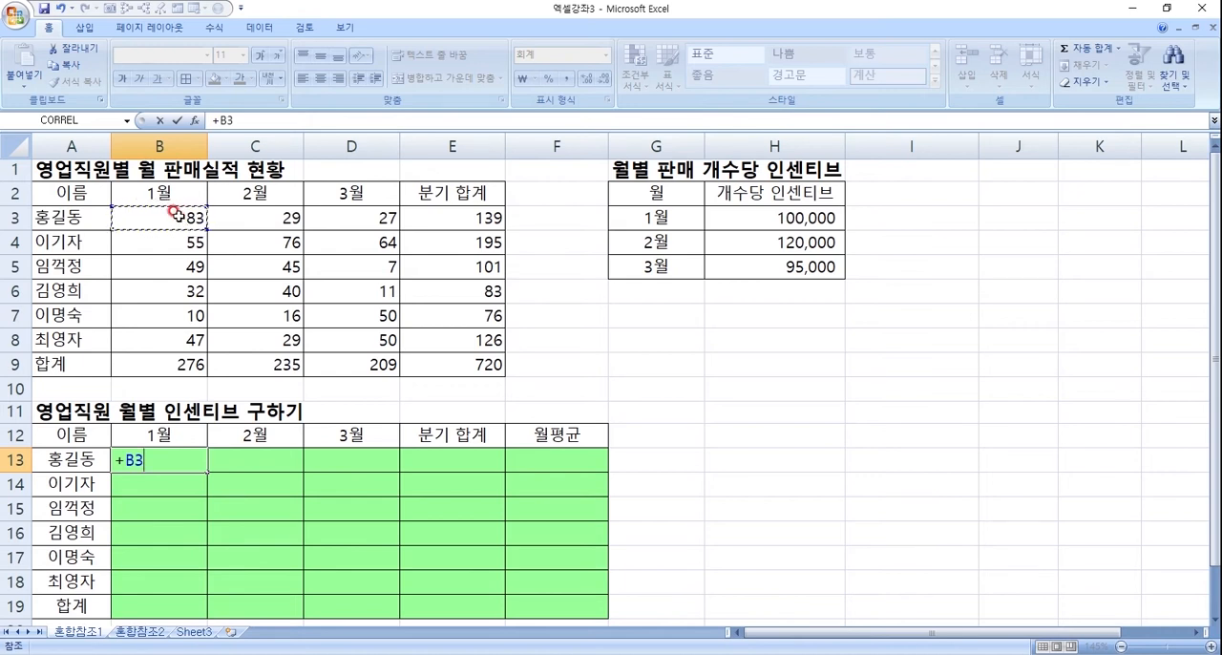
key("Return")
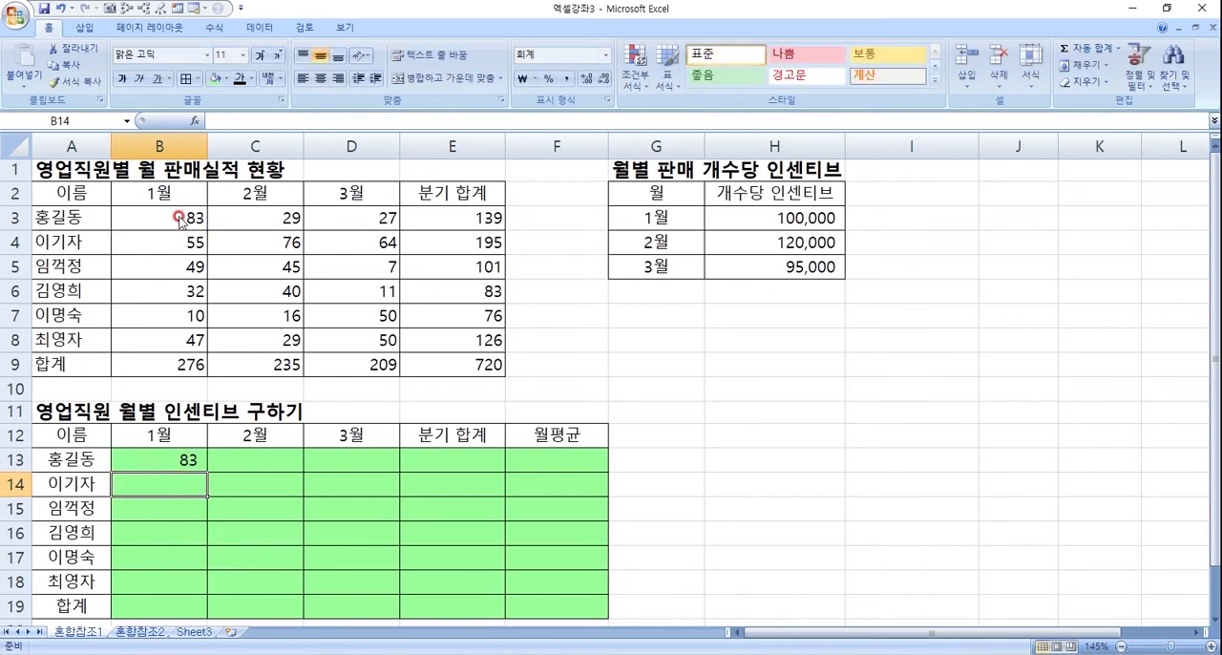
- Fill the B13 reference formula across to E13 and check the cells referenced in E13 and D13
left_click(188, 464)
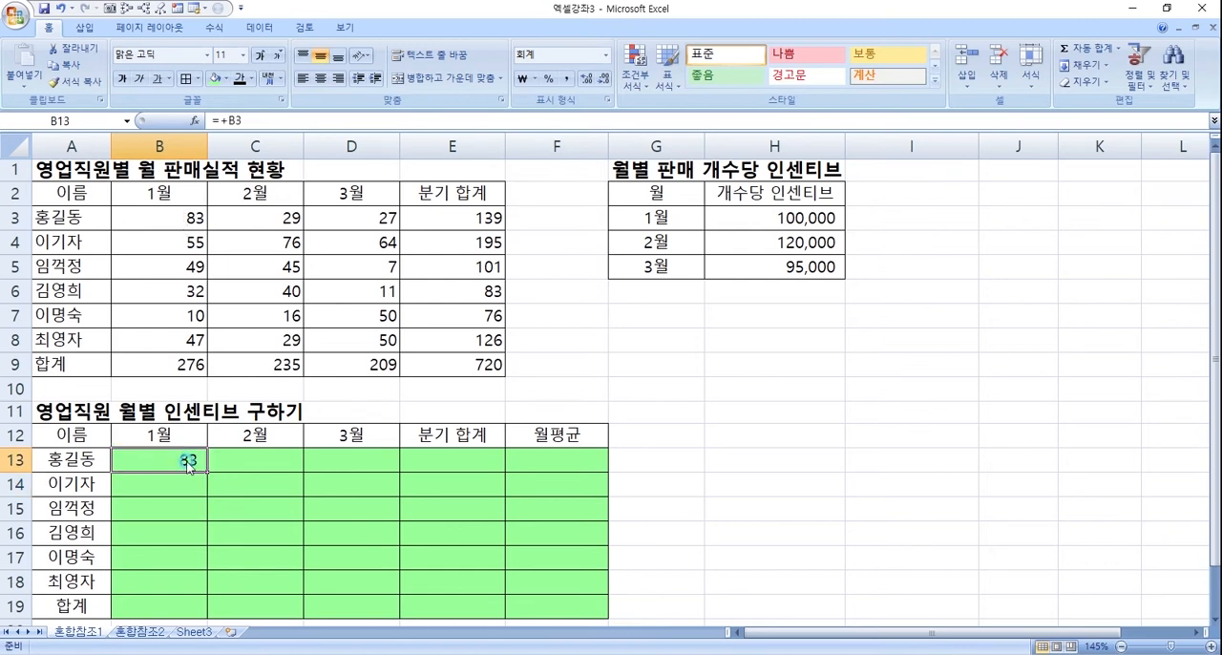
left_click_drag(204, 467, 495, 479)
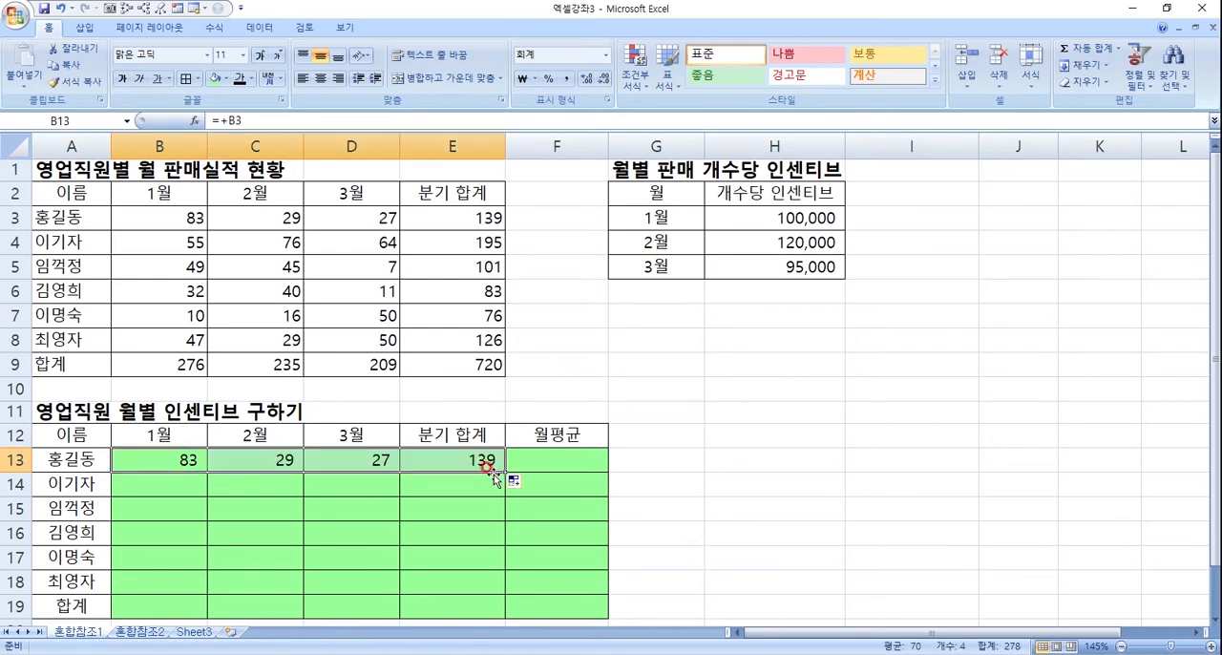
left_click(482, 461)
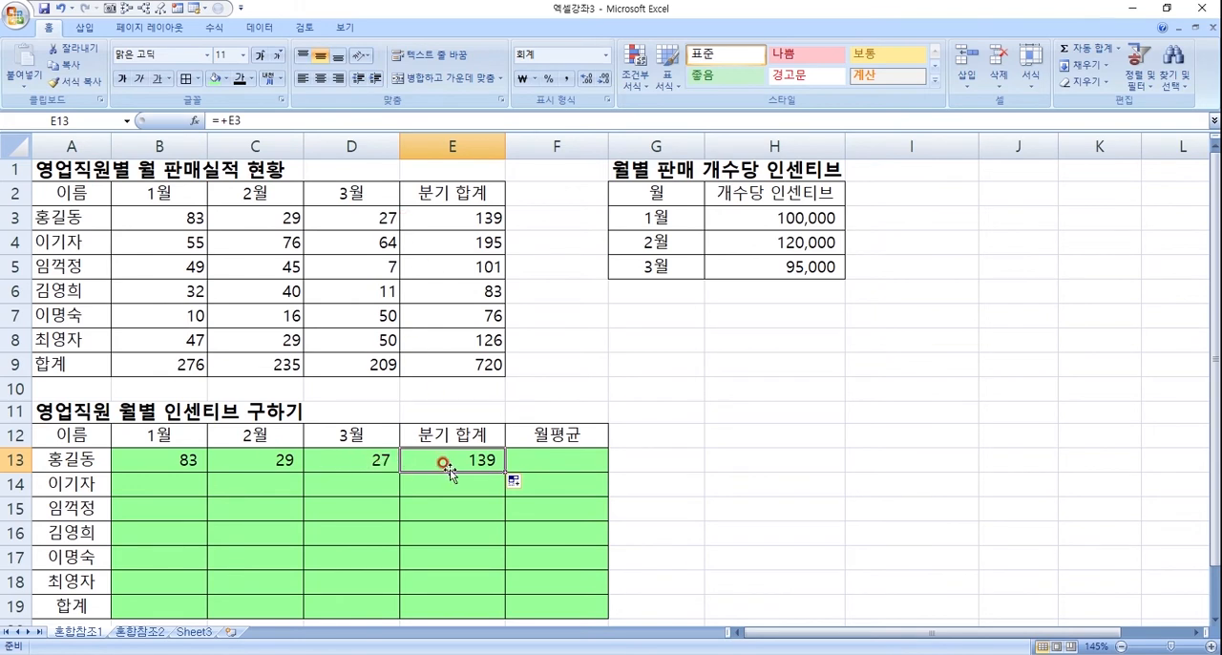
double_click(372, 460)
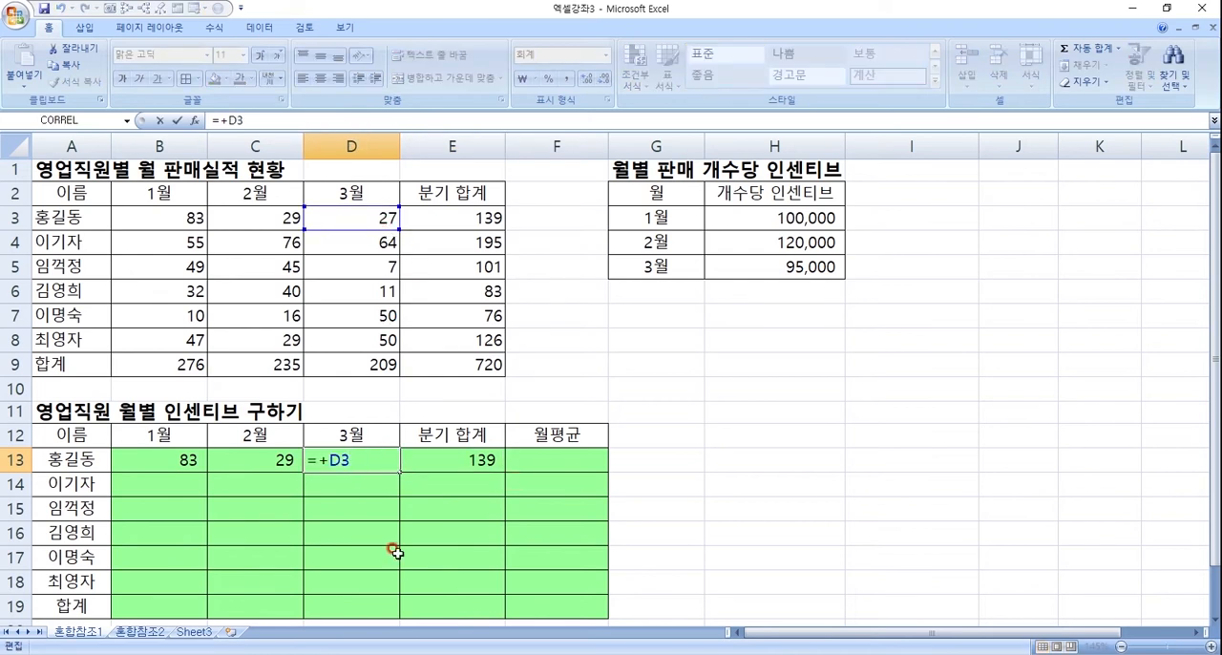
key("Return")
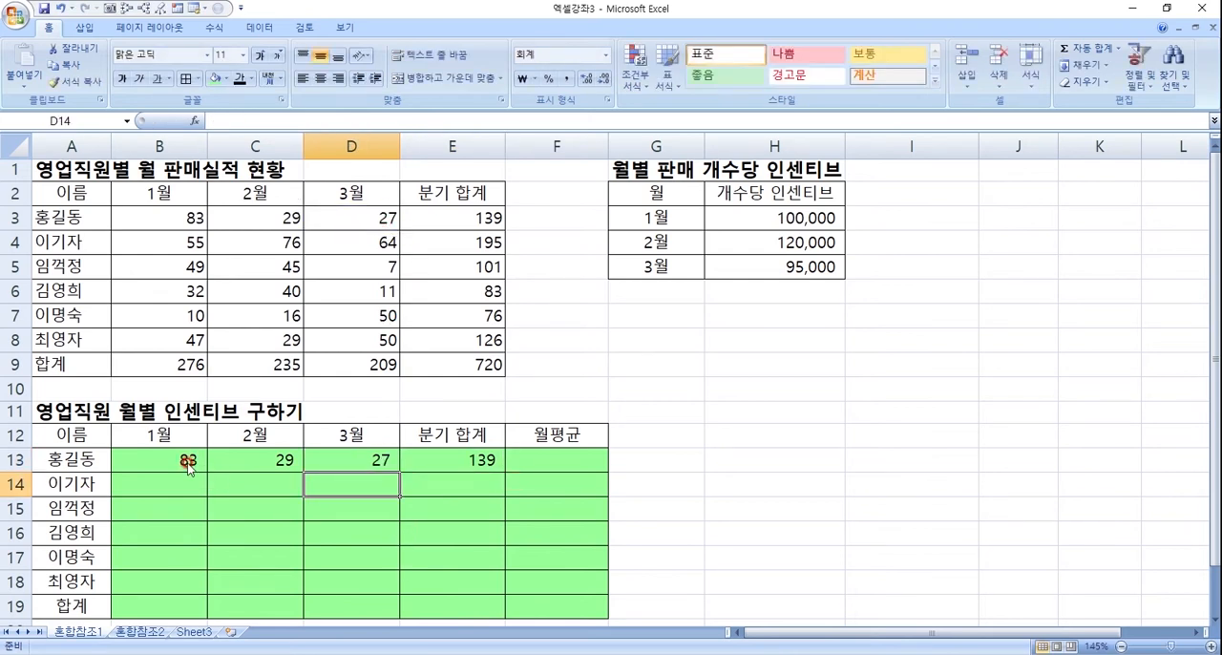
- Fill the B13 reference formula over the range B13:E18 and check the cells referenced in E14, E15 and D15
left_click(191, 461)
left_click_drag(194, 461, 496, 594)
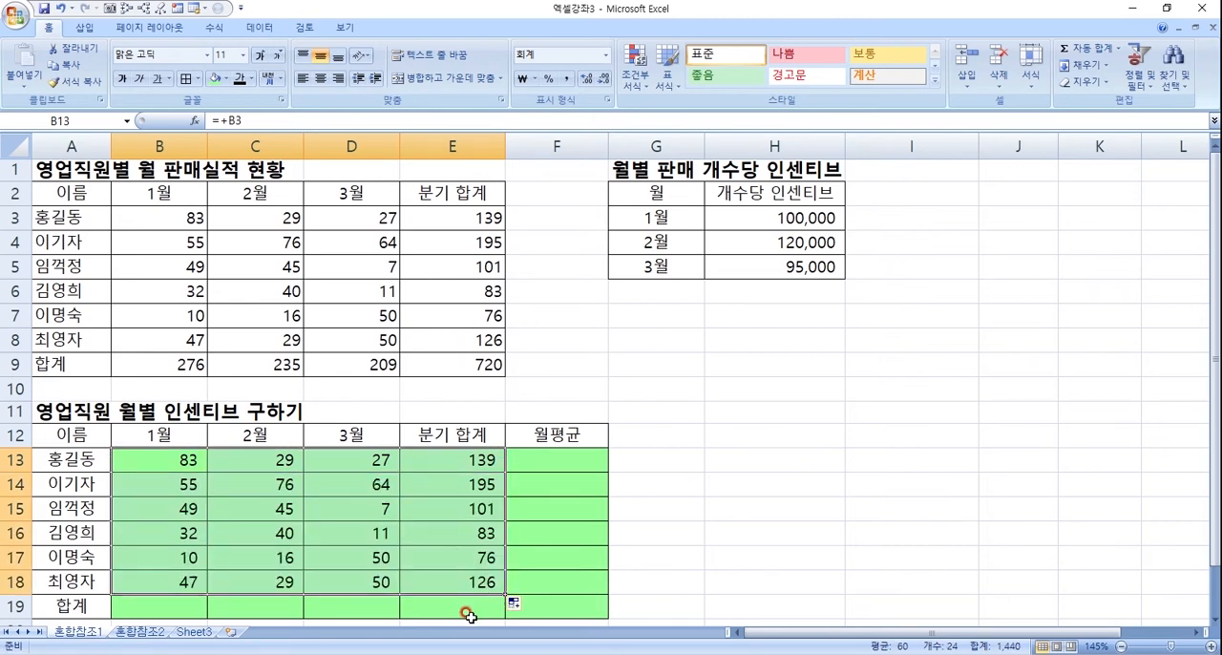
left_click(475, 489)
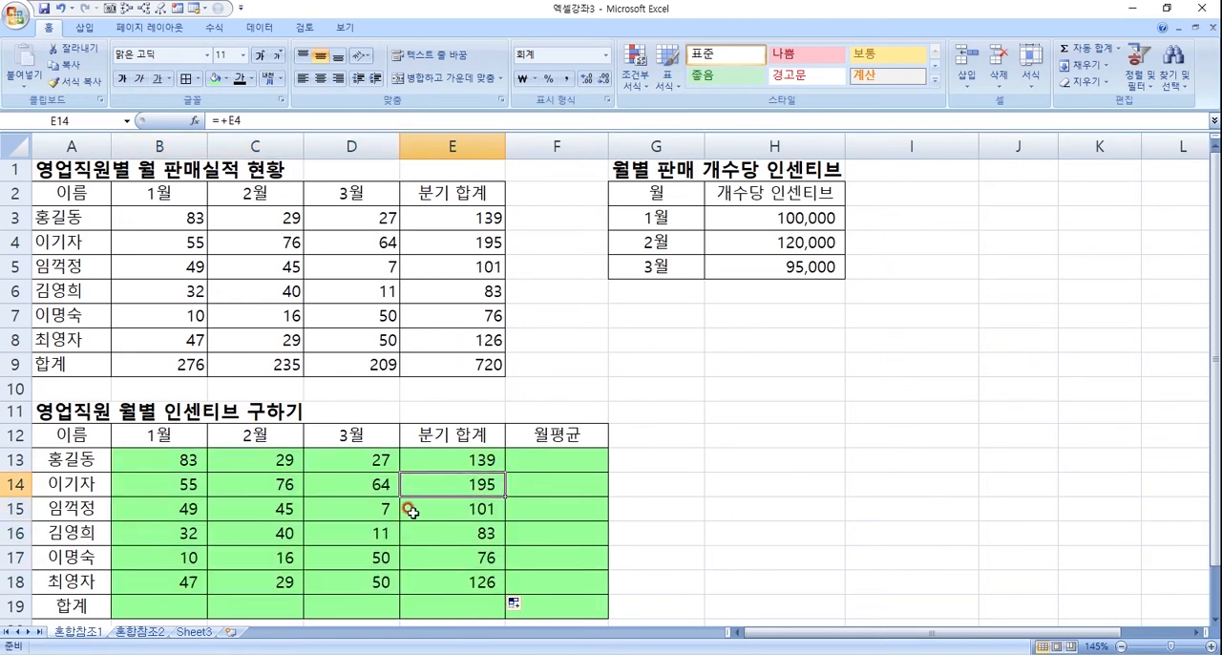
double_click(477, 485)
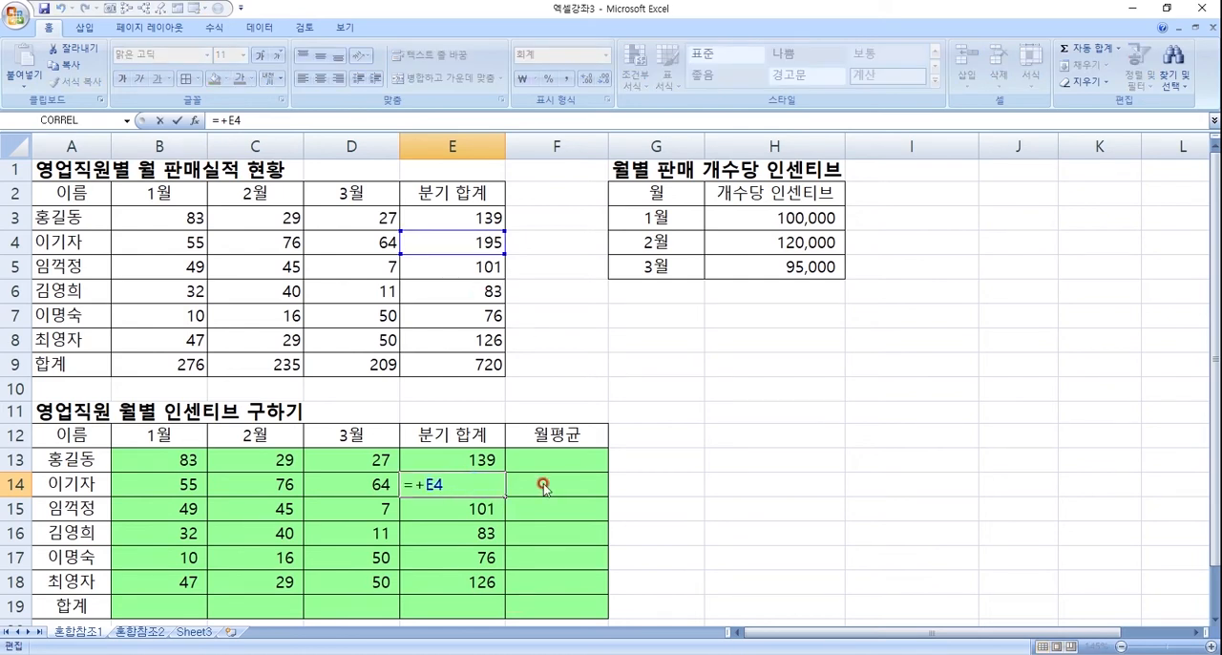
key("Return")
double_click(485, 513)
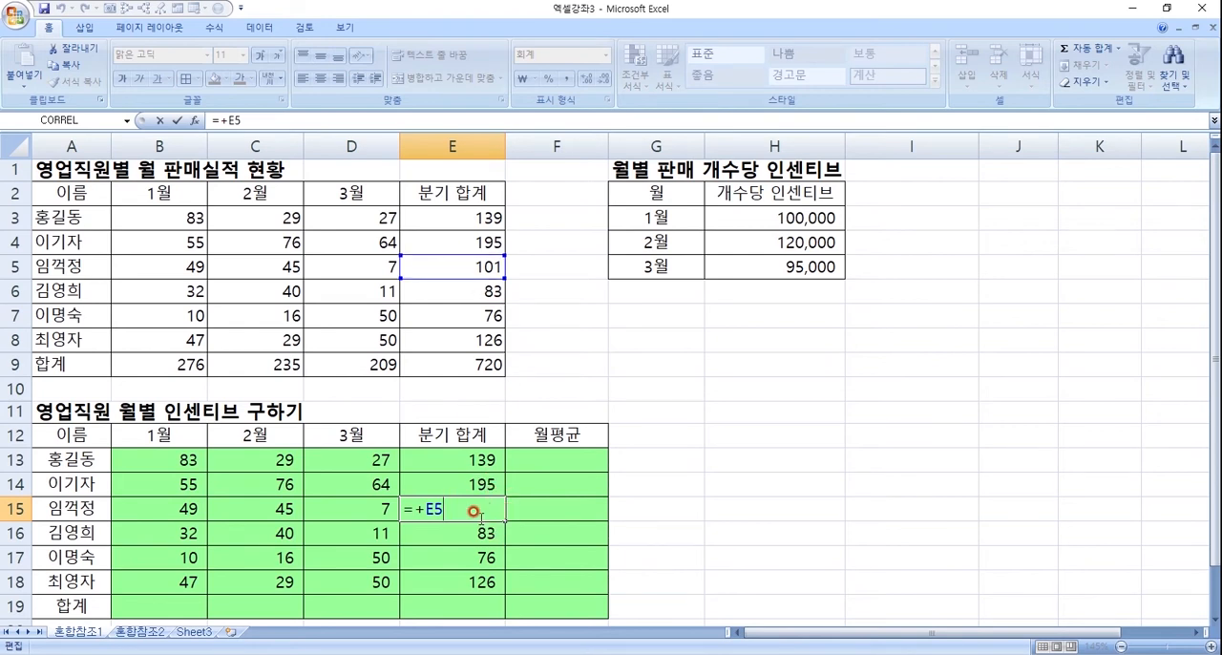
key("Return")
key("Up")
key("Left")
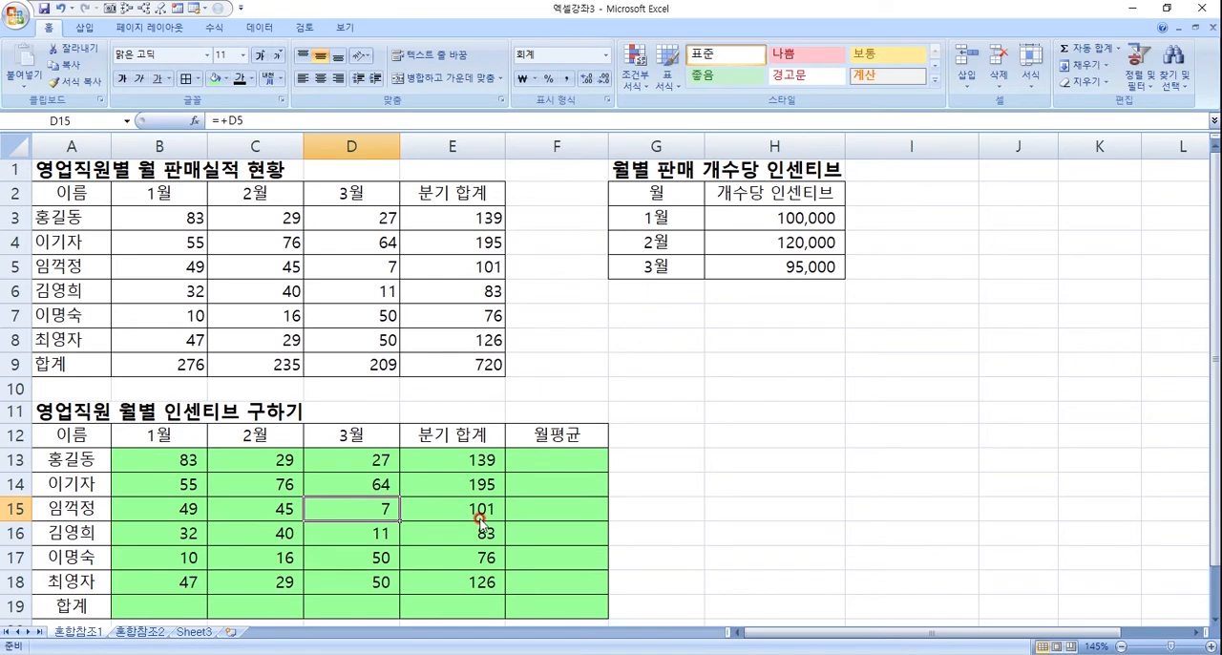
- Check the cell referenced by the formula in D15 of the incentive table
double_click(382, 506)
key("Return")
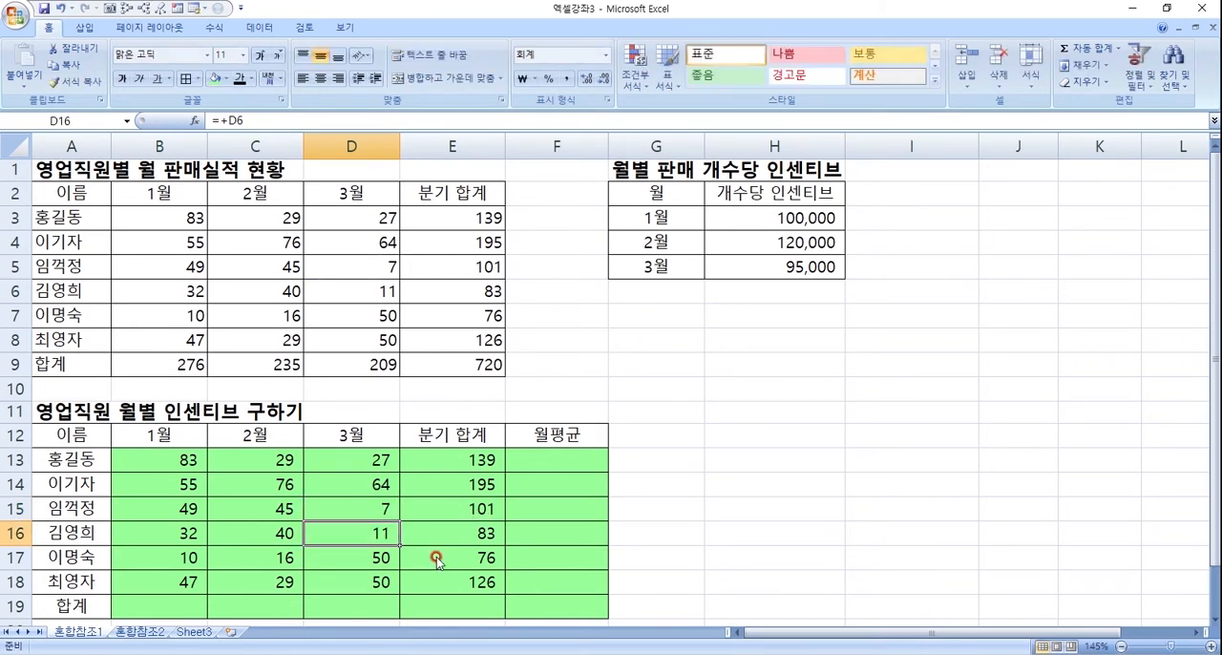
left_click(386, 512)
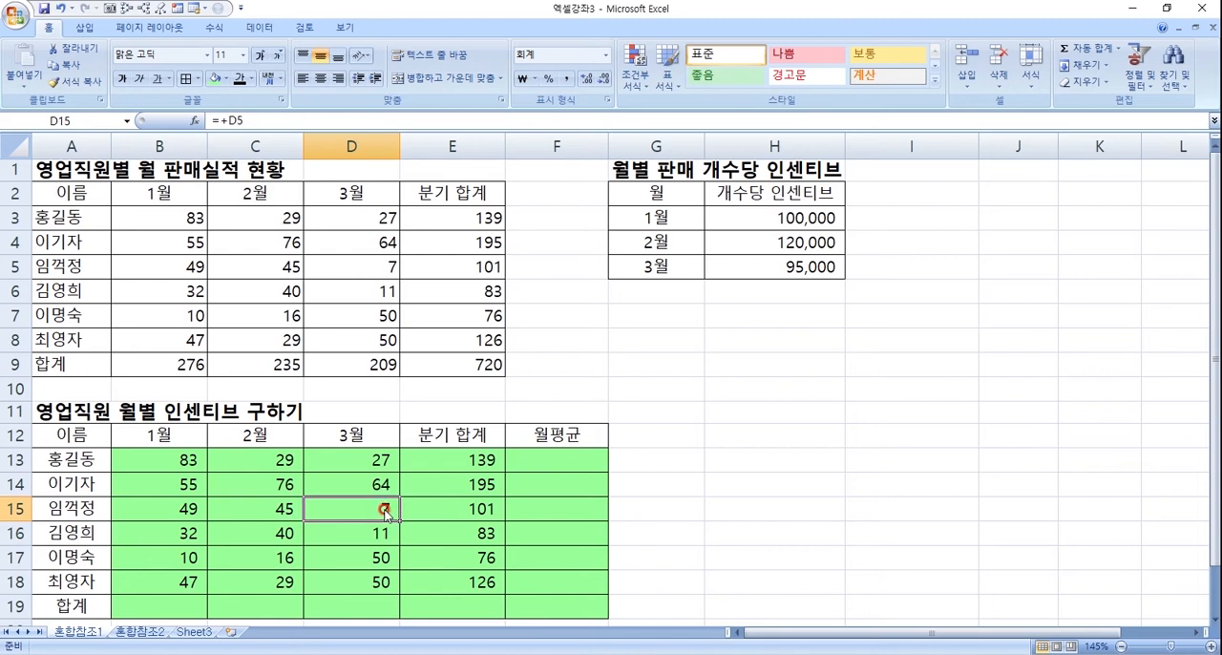
- Refill the B13 reference formula across to E13 and check the formulas in C13, D13 and E13
left_click(204, 468)
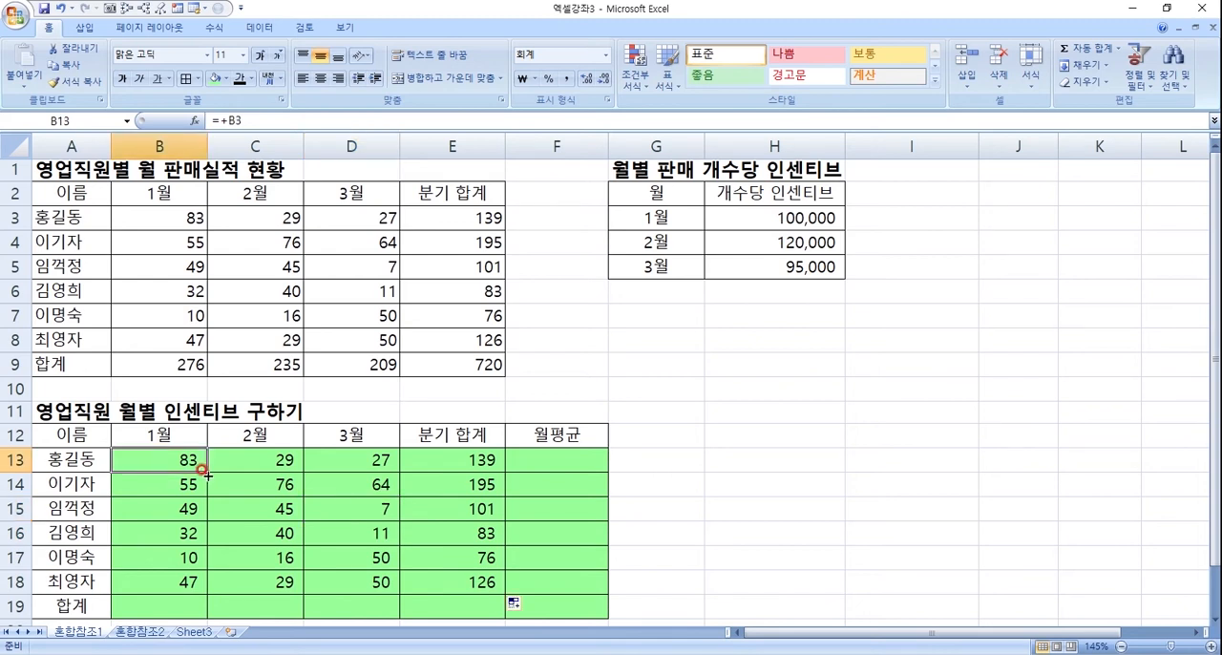
left_click_drag(204, 469, 479, 477)
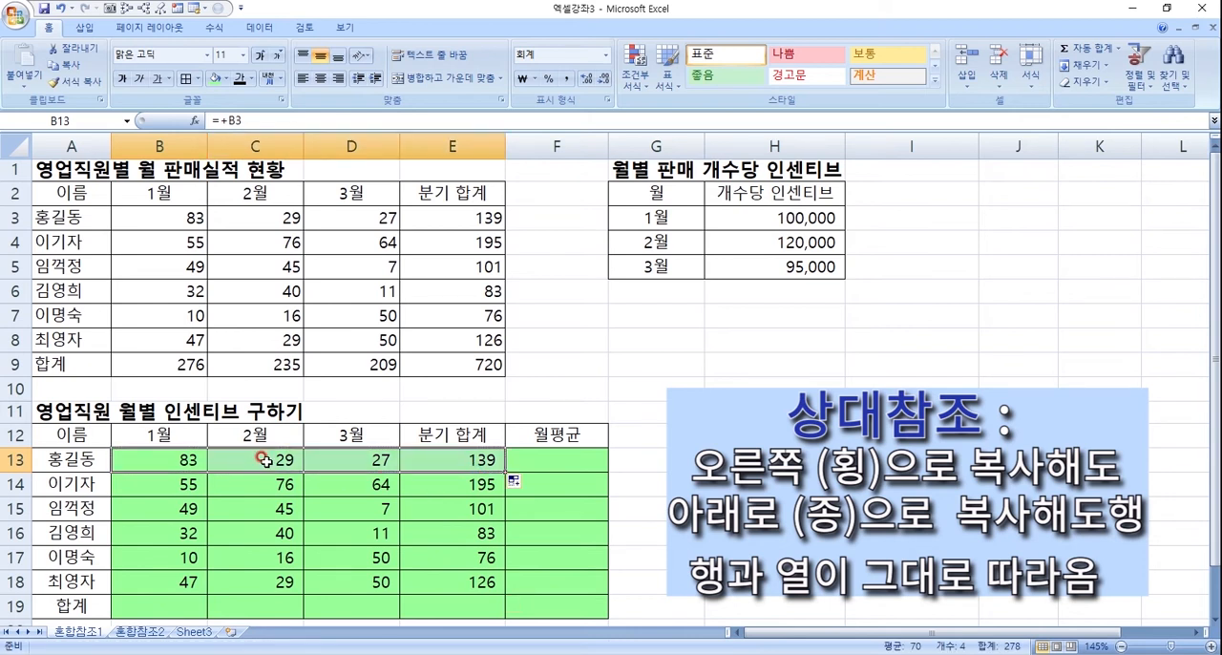
left_click(256, 460)
left_click(344, 458)
left_click(467, 460)
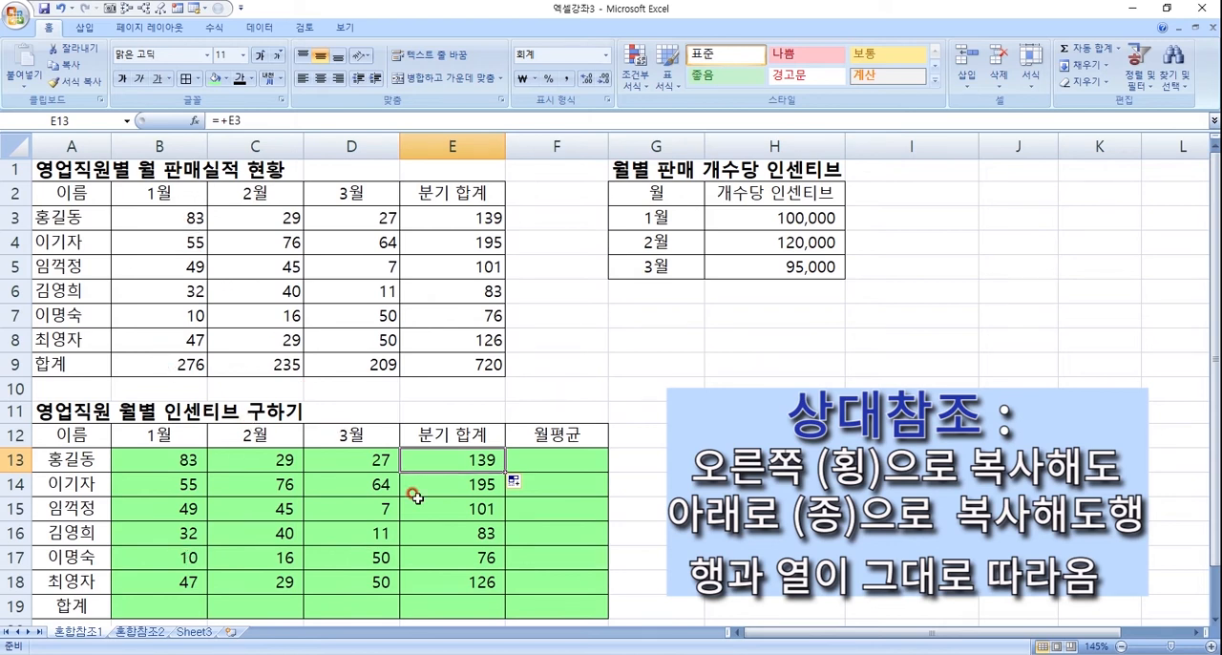
- Refill the row 13 reference formulas down to row 18 and check the formulas in B14:B18 and C18
left_click_drag(188, 459, 444, 468)
left_click_drag(183, 460, 493, 597)
left_click(189, 484)
left_click(185, 508)
left_click(183, 532)
left_click(184, 561)
left_click(181, 589)
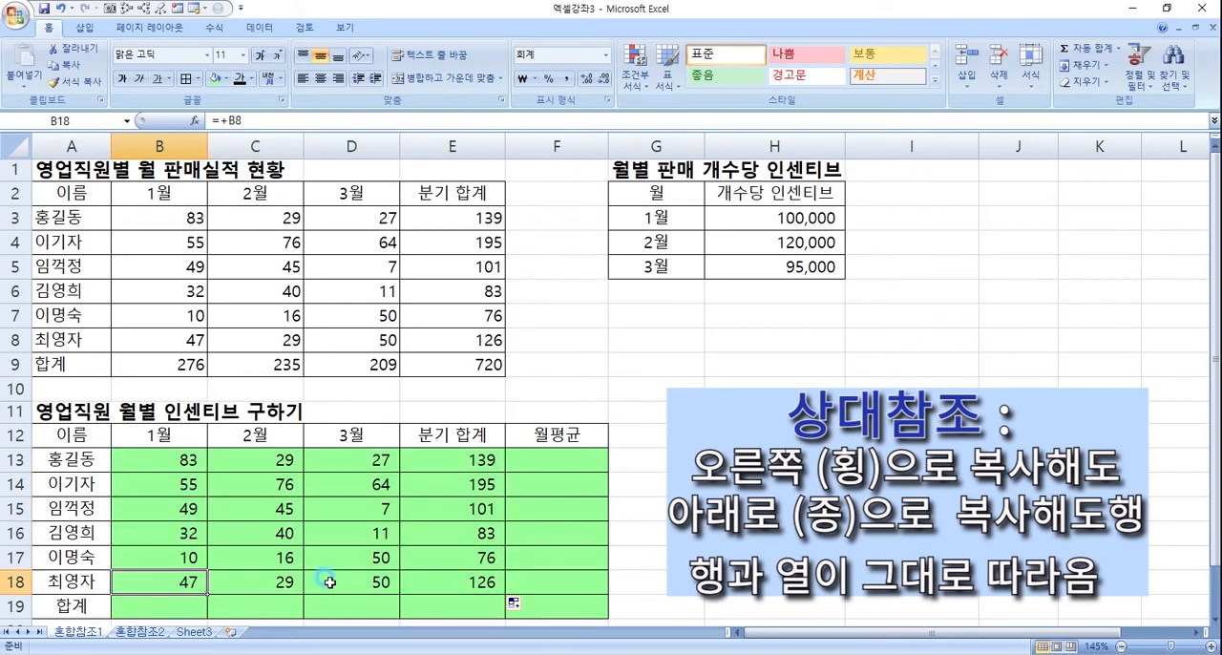
left_click(285, 588)
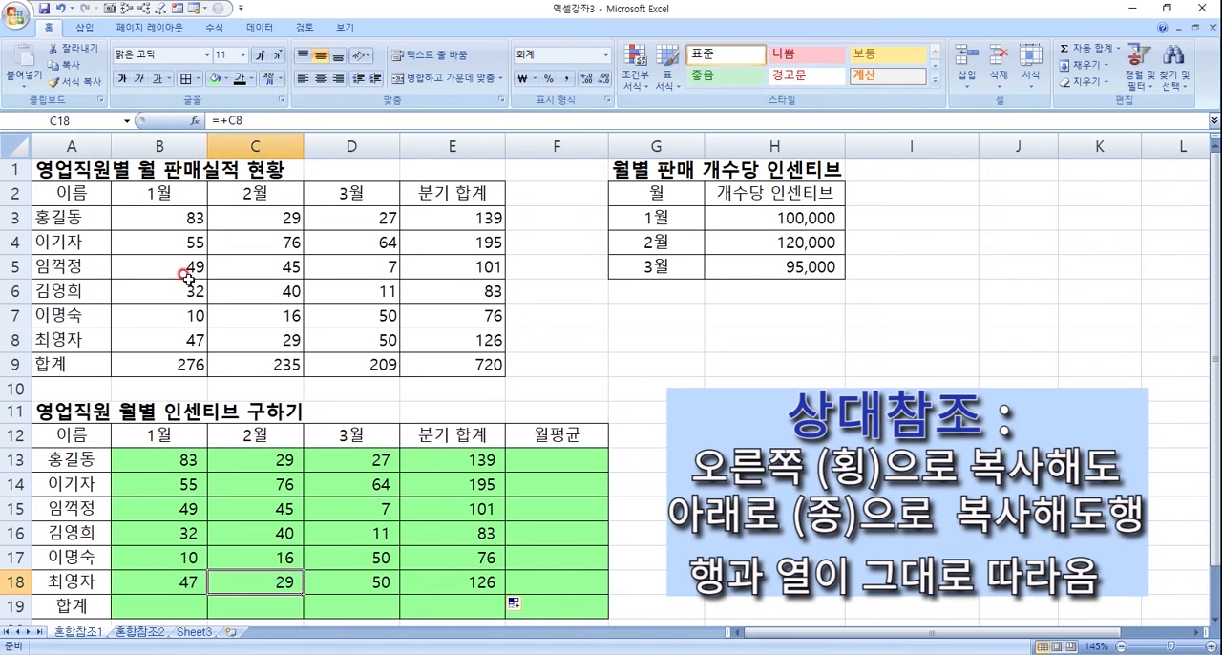
- Compare the source sales cells such as B3 and C4 with the copied references in C14 and E18
left_click(191, 215)
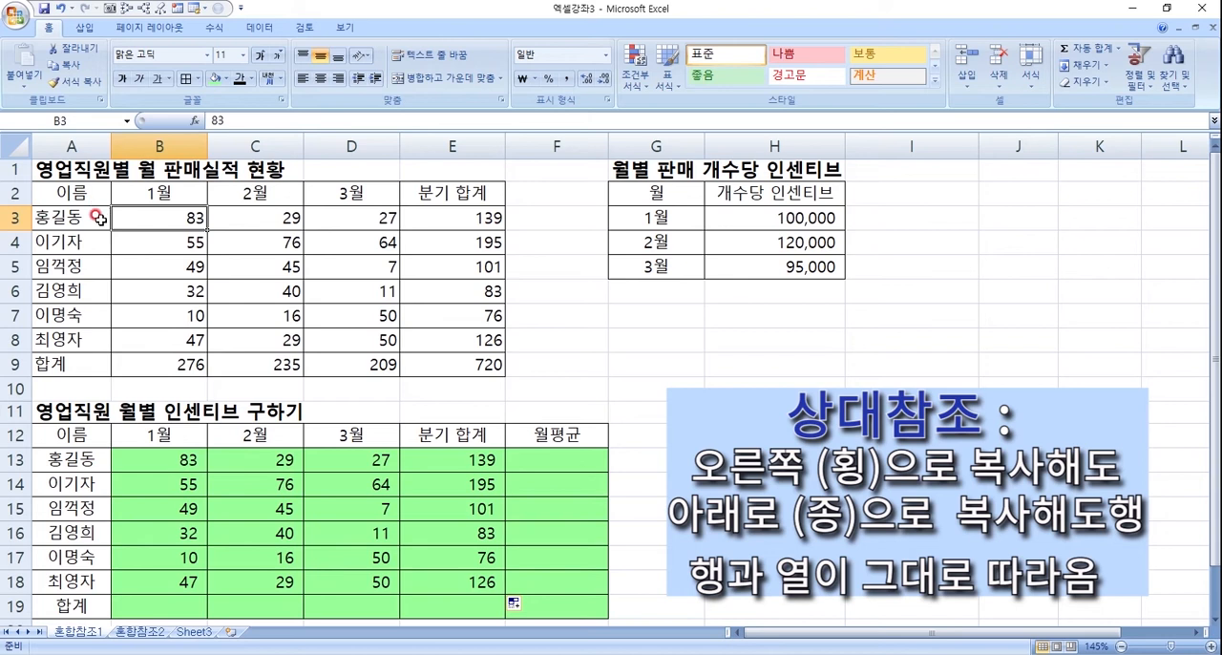
left_click(233, 243)
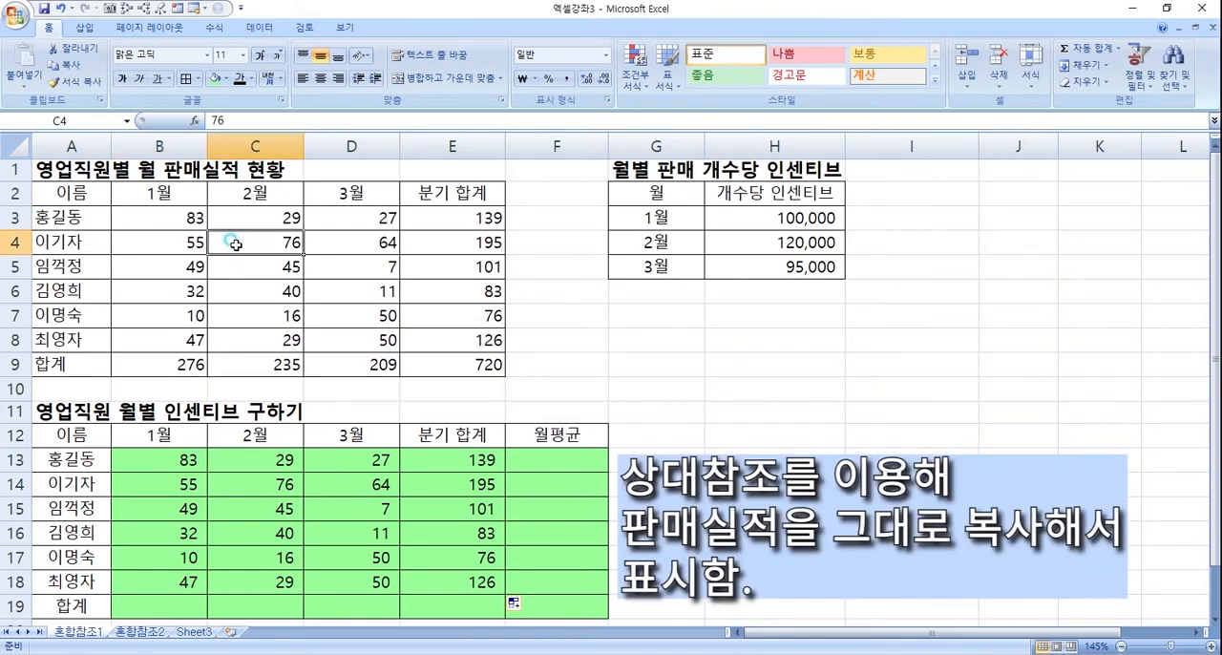
left_click(277, 308)
left_click(294, 486)
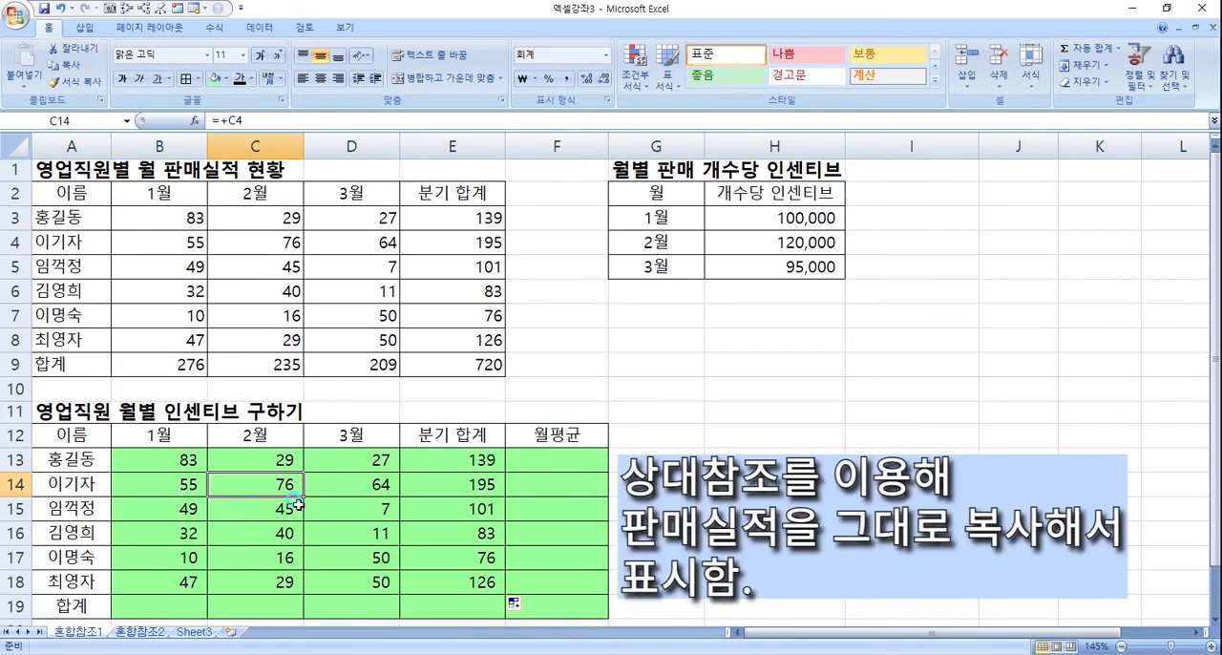
left_click(327, 533)
left_click(460, 552)
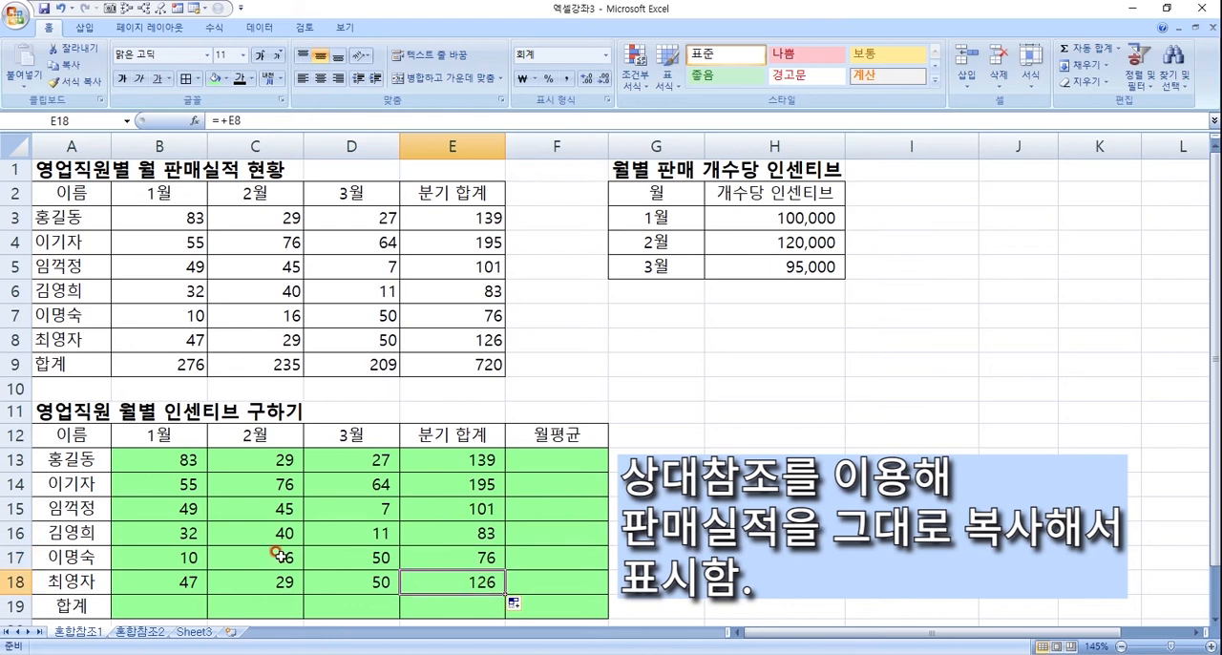
- Compare the January sales reference in B13 with the January per-unit incentive rate in H3
left_click(170, 453)
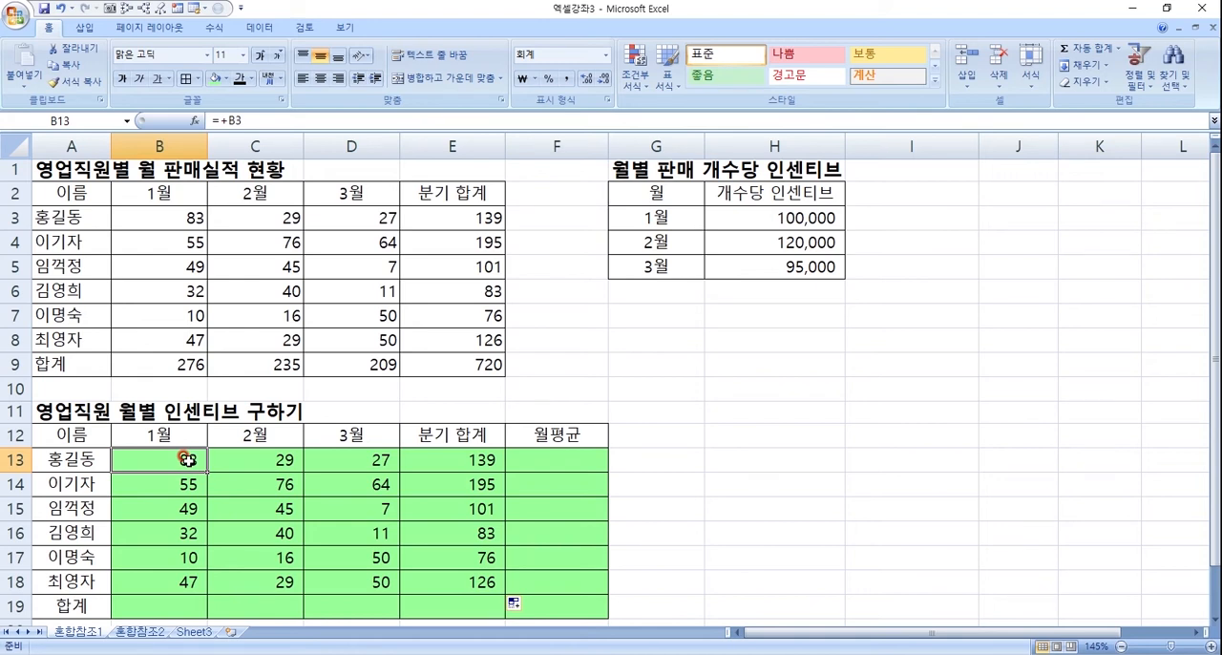
left_click(789, 218)
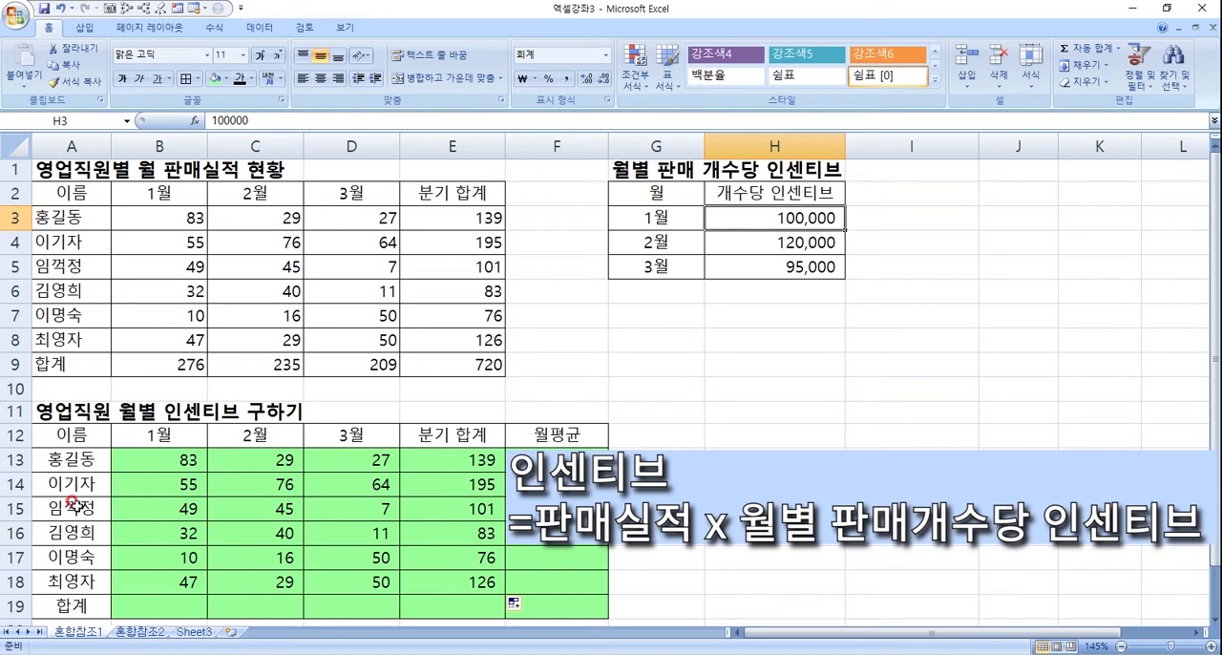
left_click(179, 455)
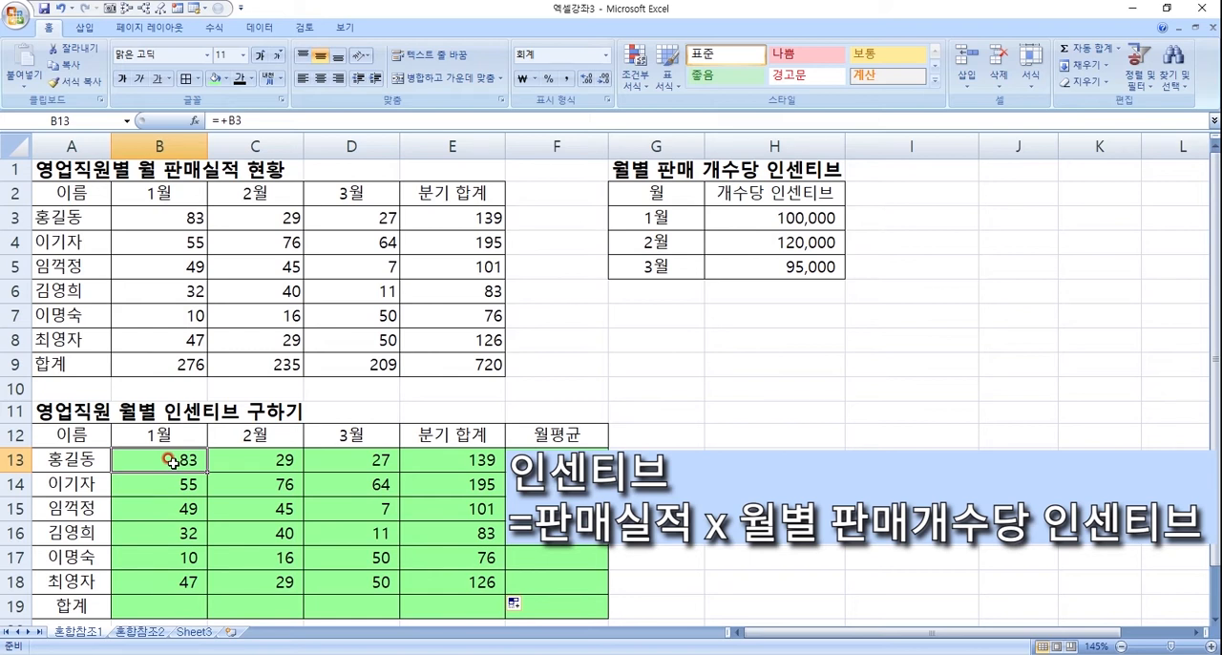
left_click(779, 226)
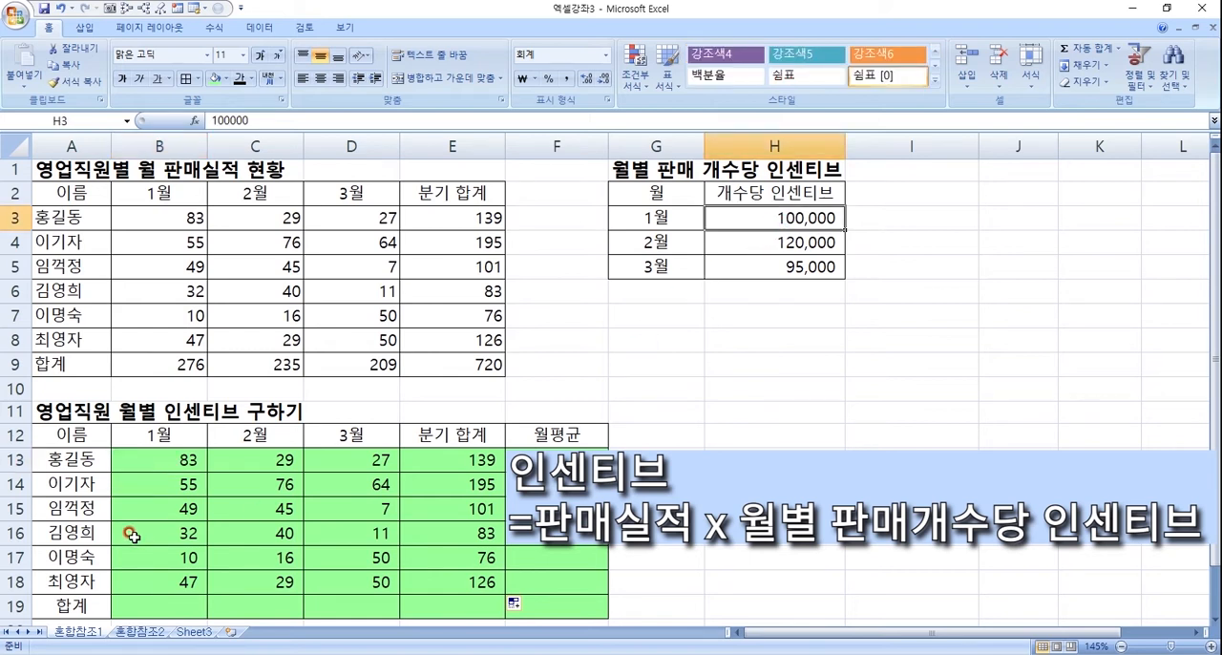
left_click(154, 461)
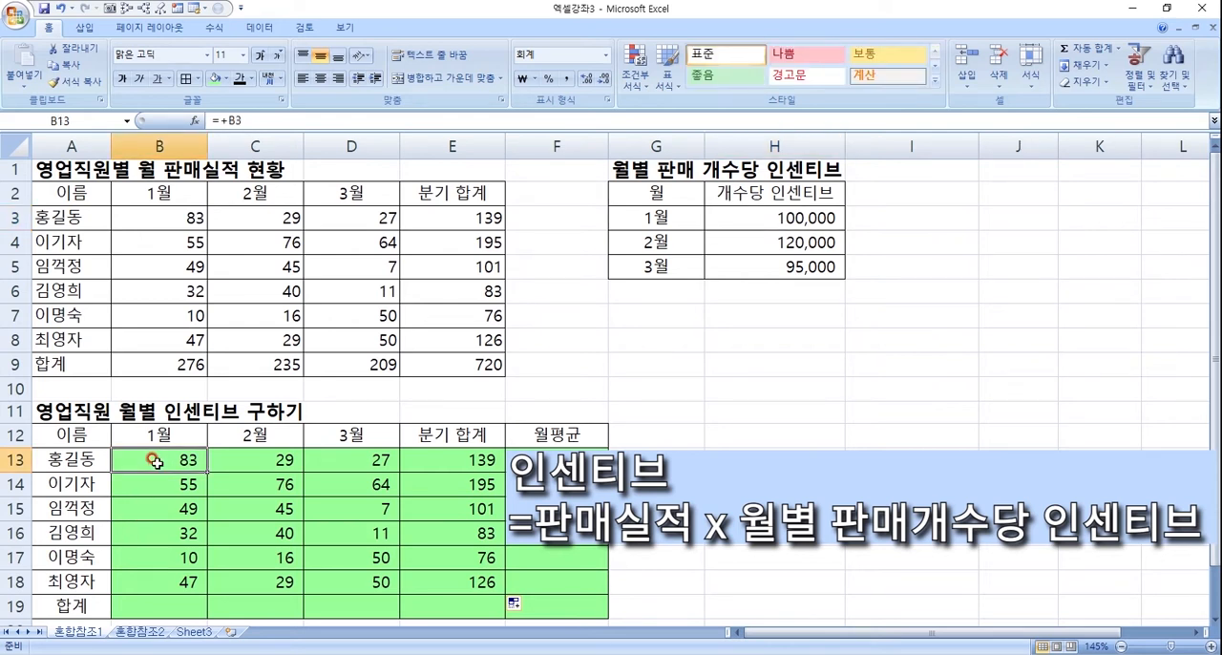
- Examine the vertical layout of the months and rates in the per-unit incentive table G2:H5
left_click_drag(650, 217, 649, 270)
left_click_drag(787, 218, 786, 269)
left_click_drag(674, 218, 676, 266)
left_click_drag(657, 325, 890, 311)
left_click(656, 264)
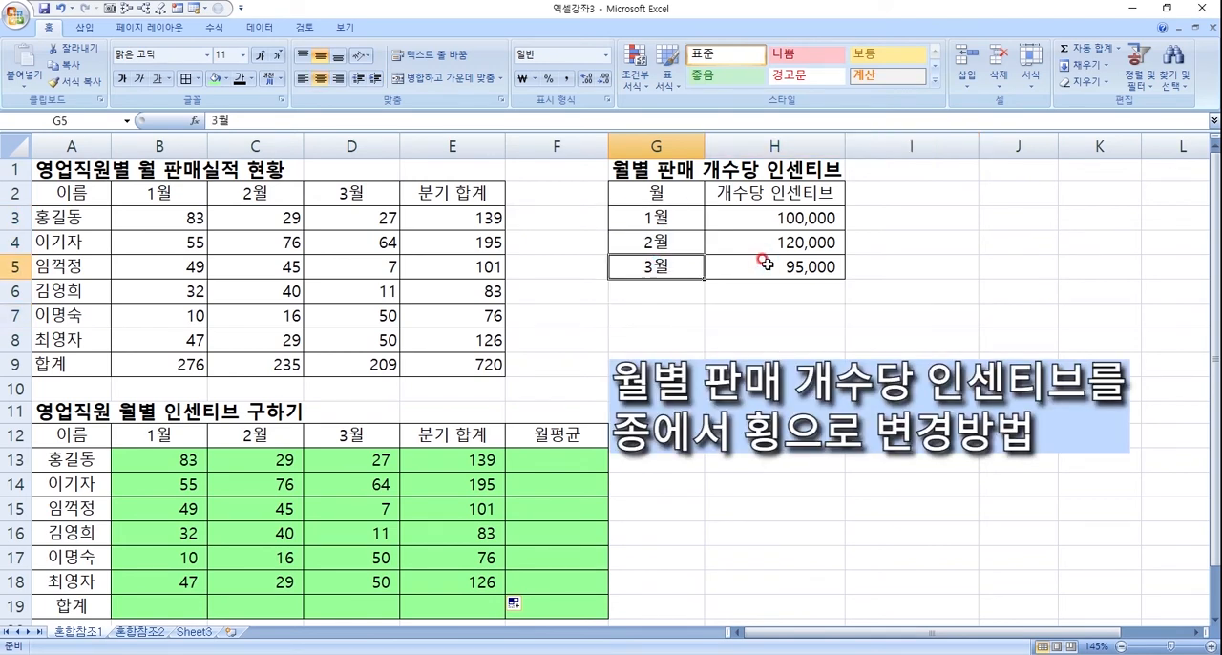
left_click(659, 195)
left_click_drag(661, 217, 657, 270)
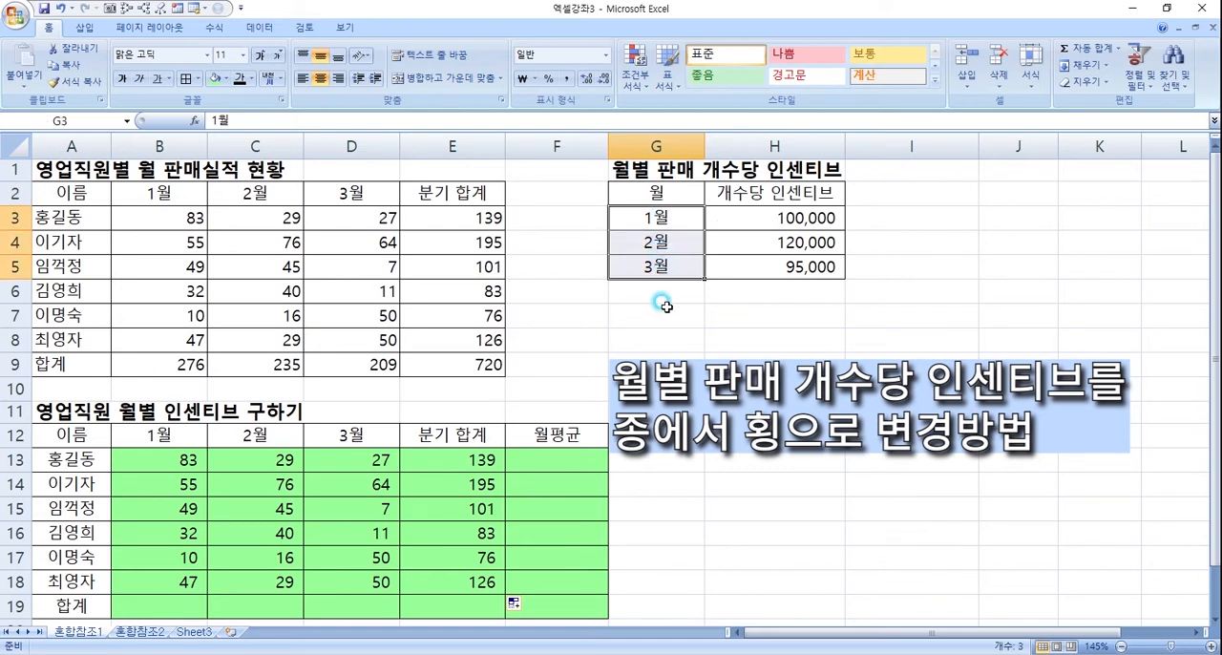
left_click_drag(674, 193, 783, 273)
- Copy the per-unit incentive table G2:H5 and paste it at G7 with rows and columns transposed
left_click(652, 194)
left_click_drag(652, 194, 840, 256)
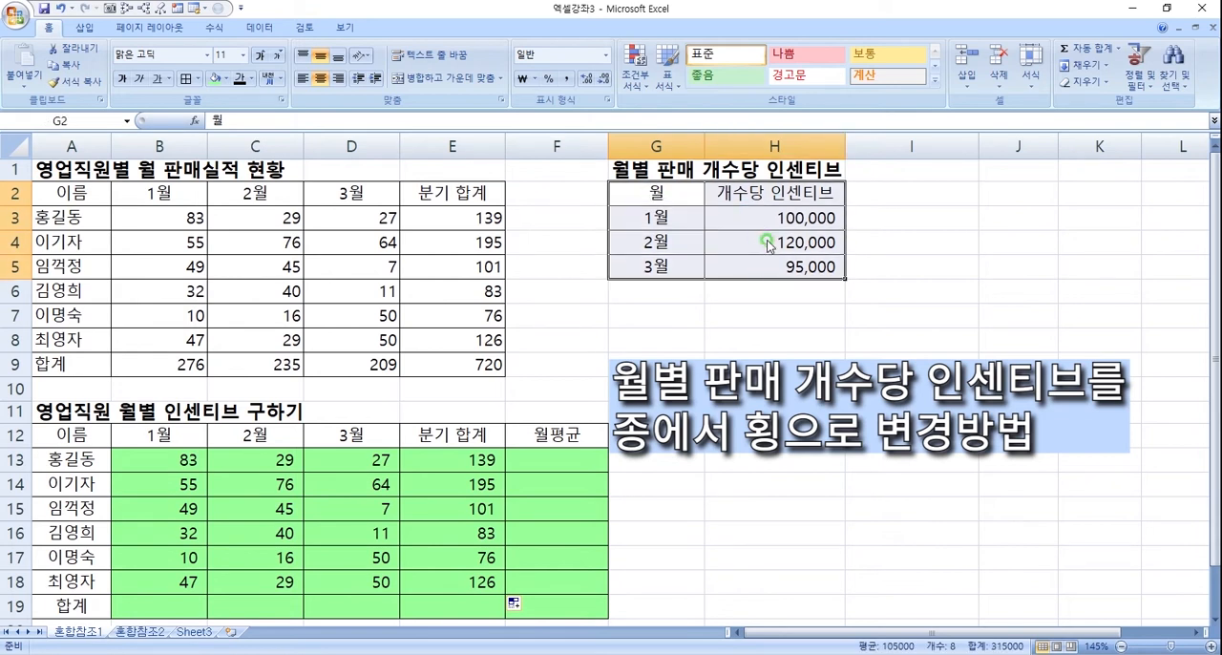
right_click(769, 245)
left_click(811, 269)
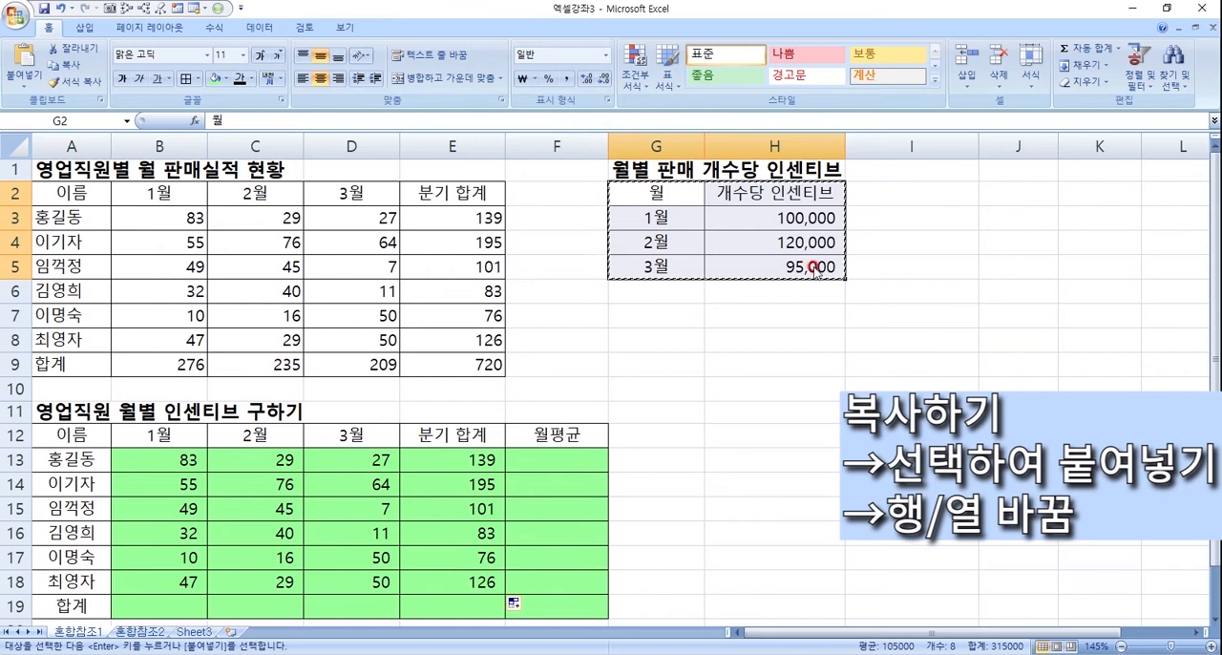
left_click(639, 317)
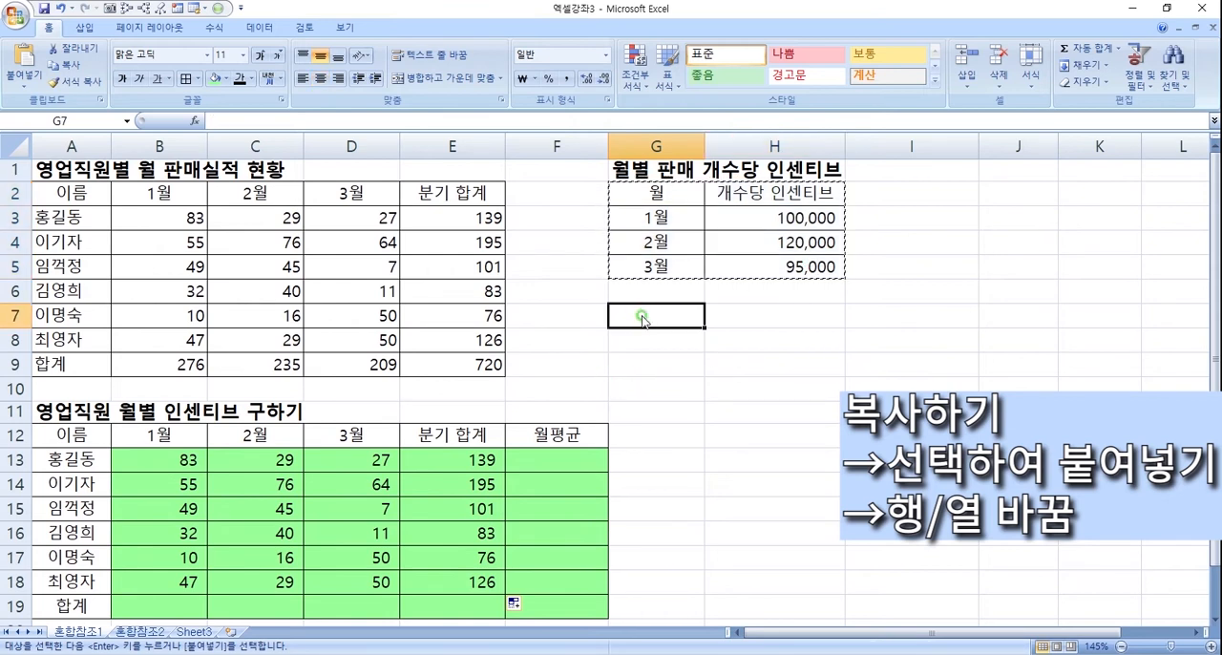
right_click(642, 318)
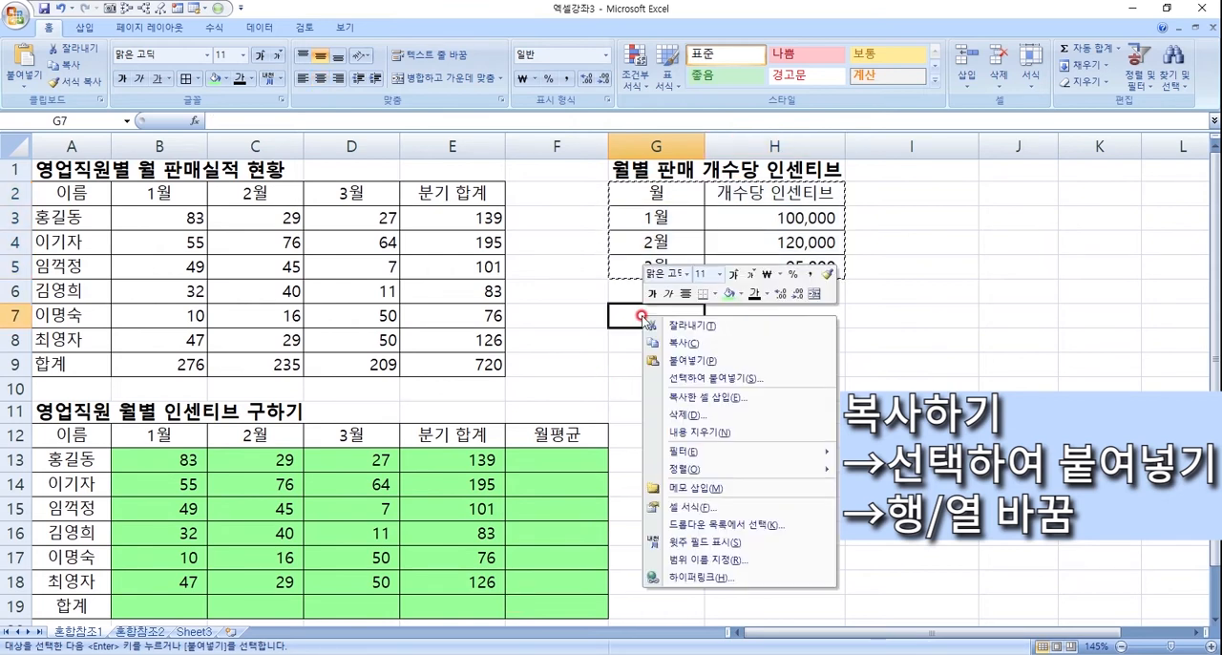
left_click(713, 379)
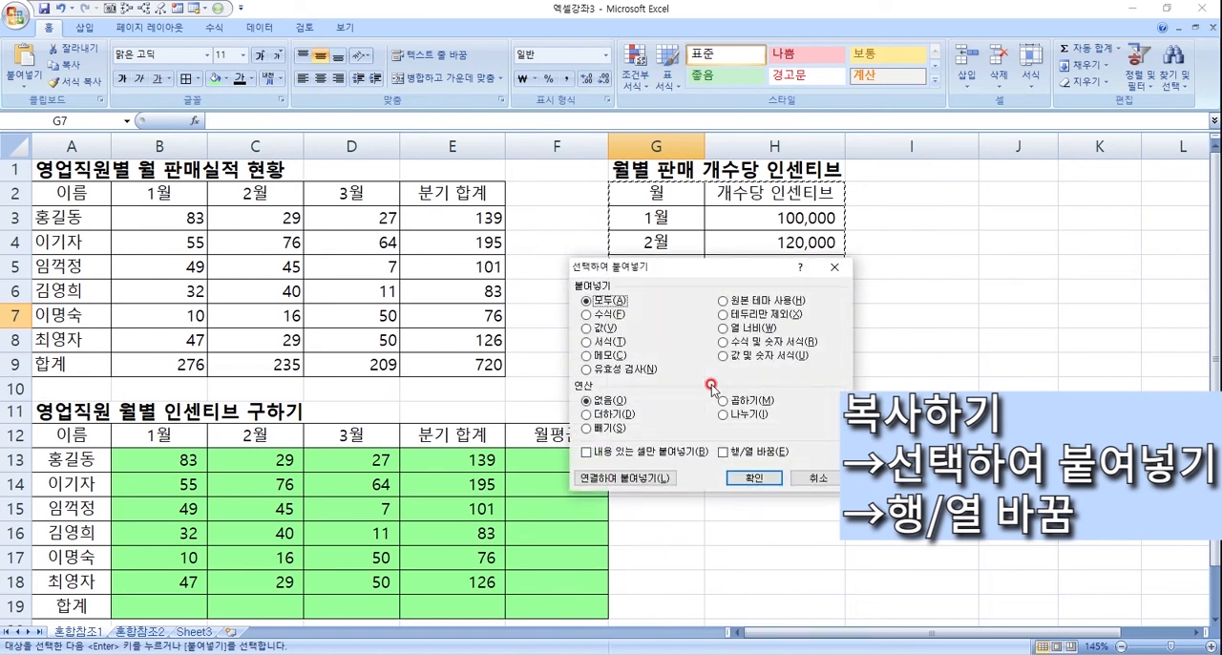
left_click(724, 452)
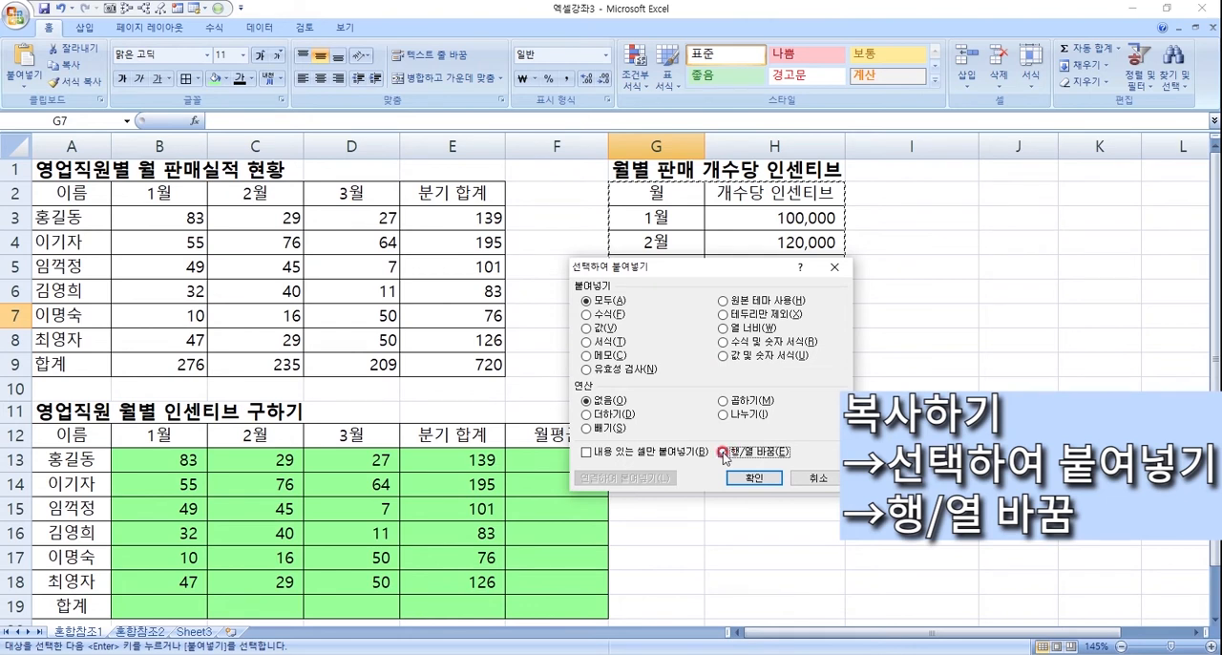
left_click(753, 477)
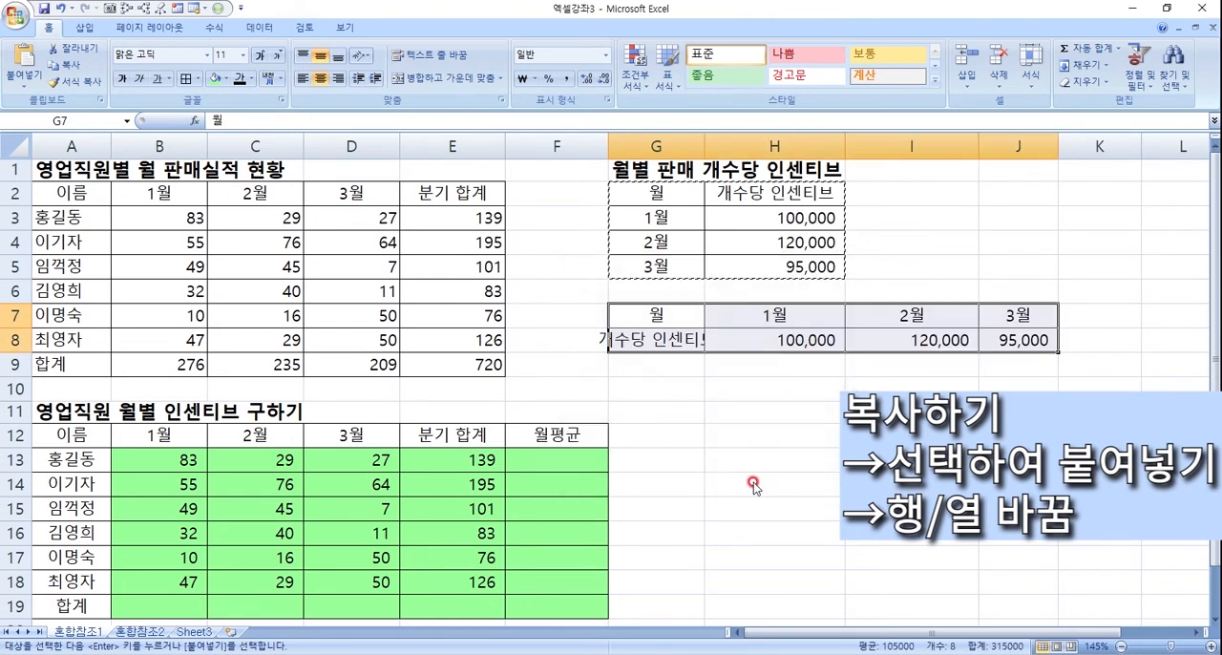
- Set the font size of the 개수당 인센티브 label in G8 to 8
left_click(676, 338)
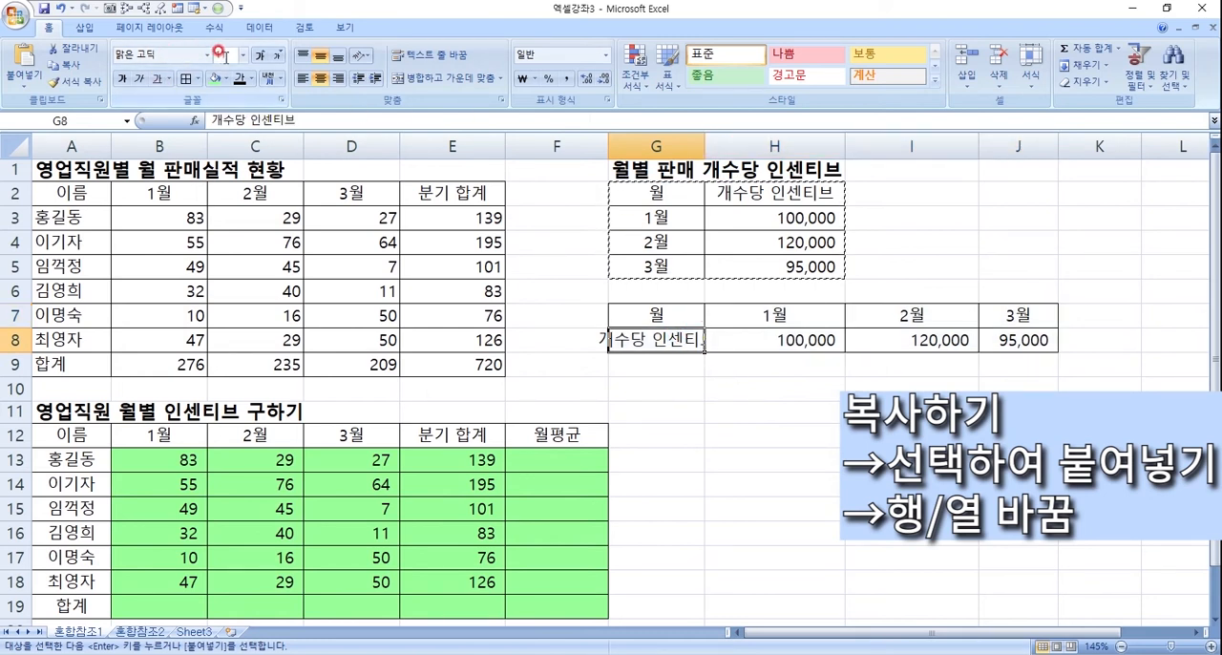
left_click(319, 116)
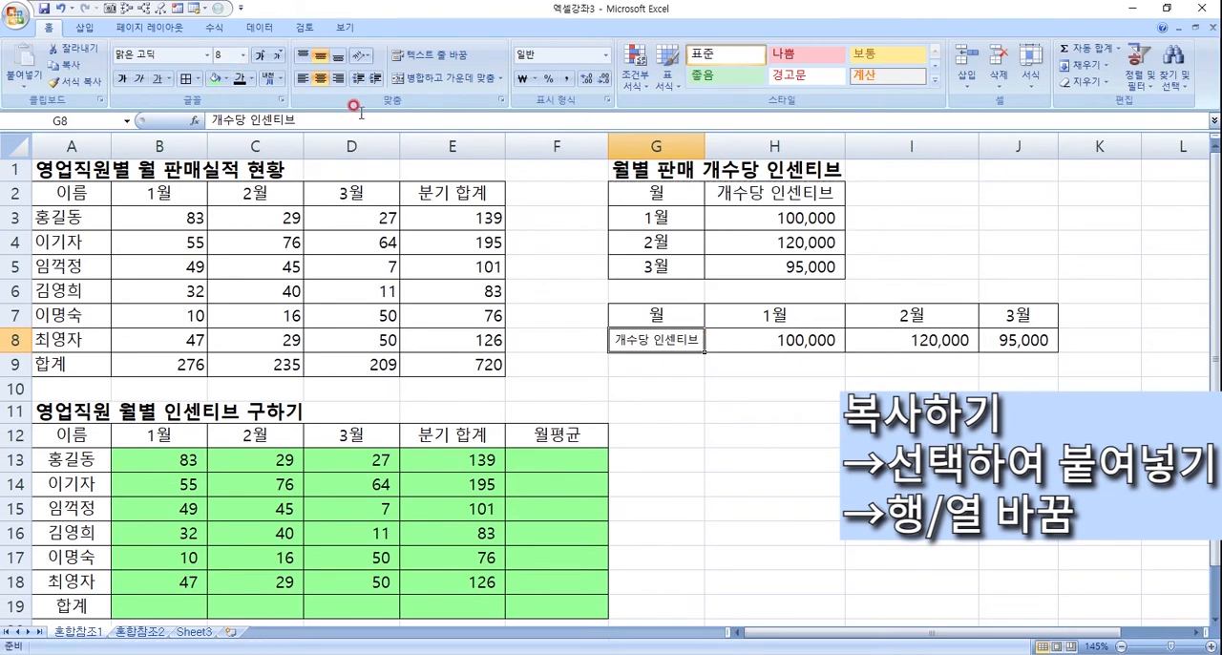
- Compare the original vertical incentive table G2:H5 with the months and rates in the transposed table G7:J8
left_click_drag(677, 193, 677, 270)
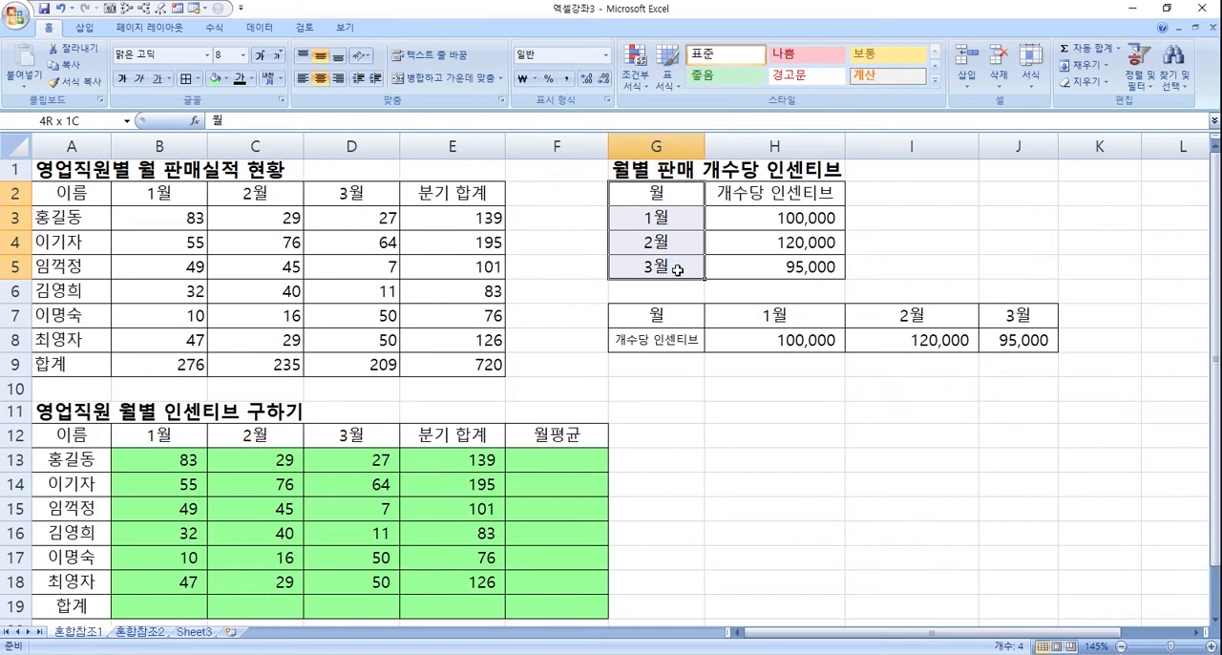
left_click_drag(736, 217, 734, 260)
left_click_drag(684, 335, 994, 334)
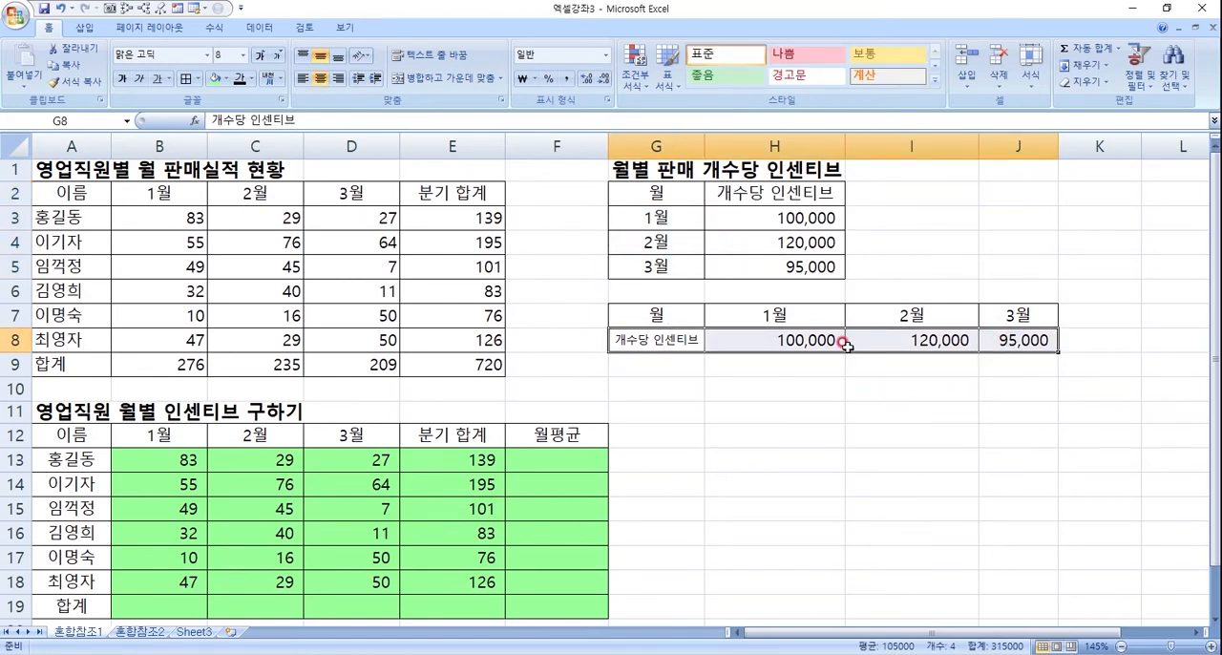
left_click(789, 316)
left_click(798, 341)
left_click(894, 334)
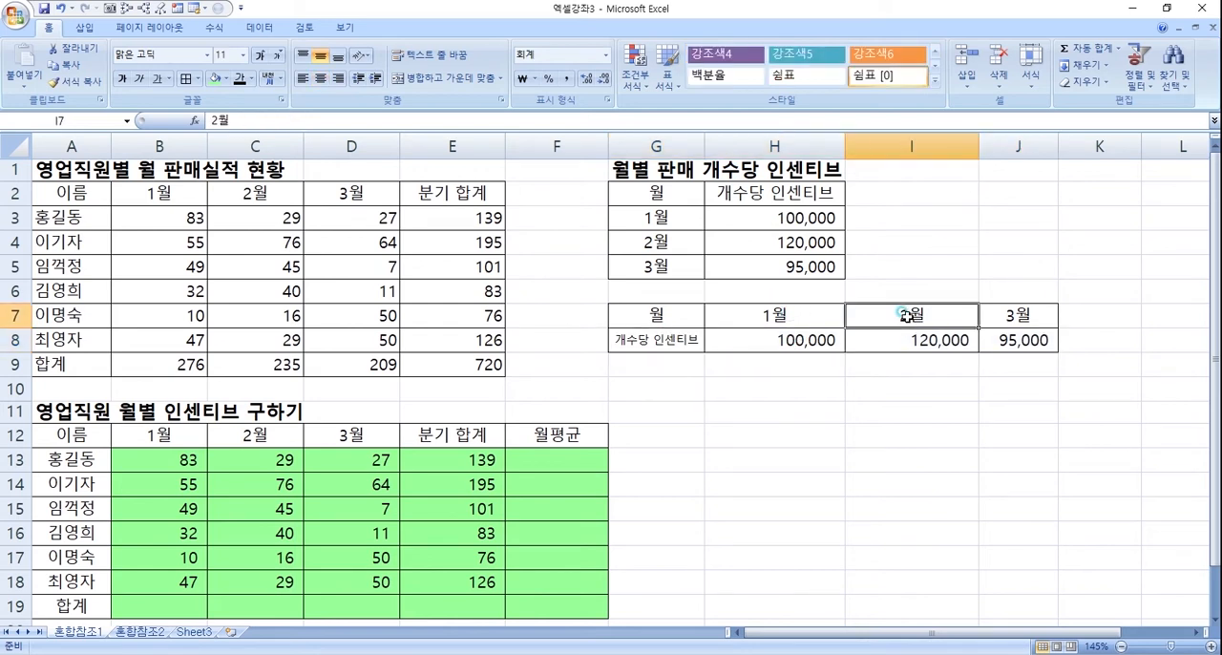
left_click(1029, 341)
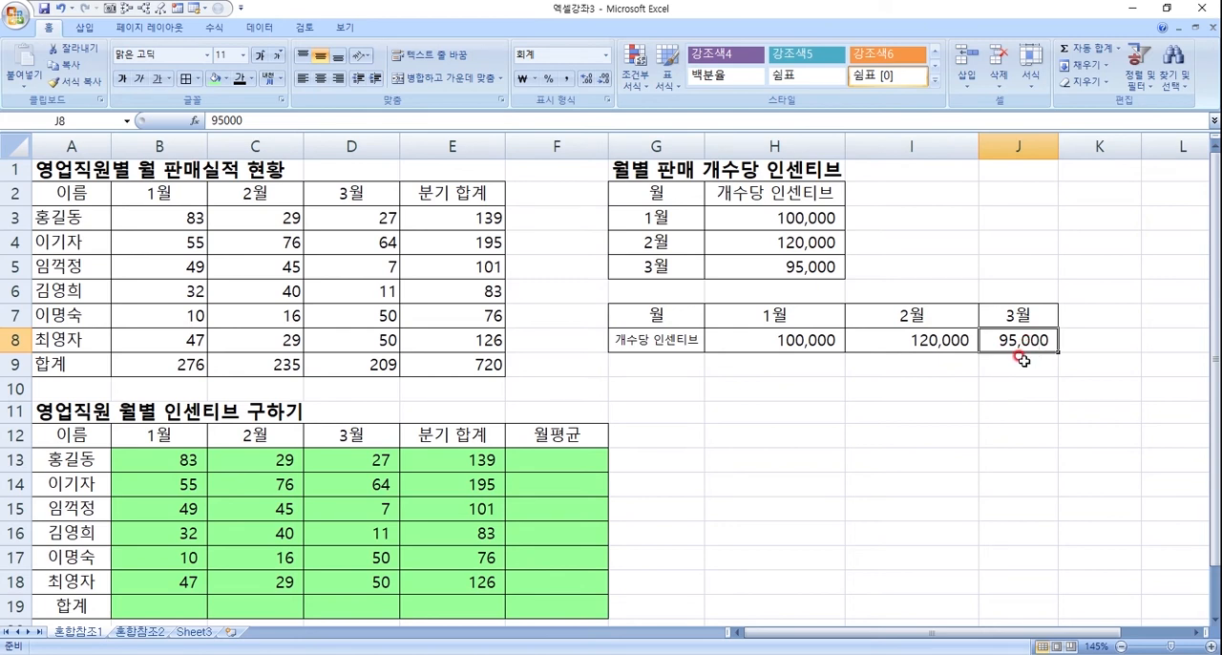
- Compare B13 with the January rate in H8 and review the January column B13:B18
left_click(177, 466)
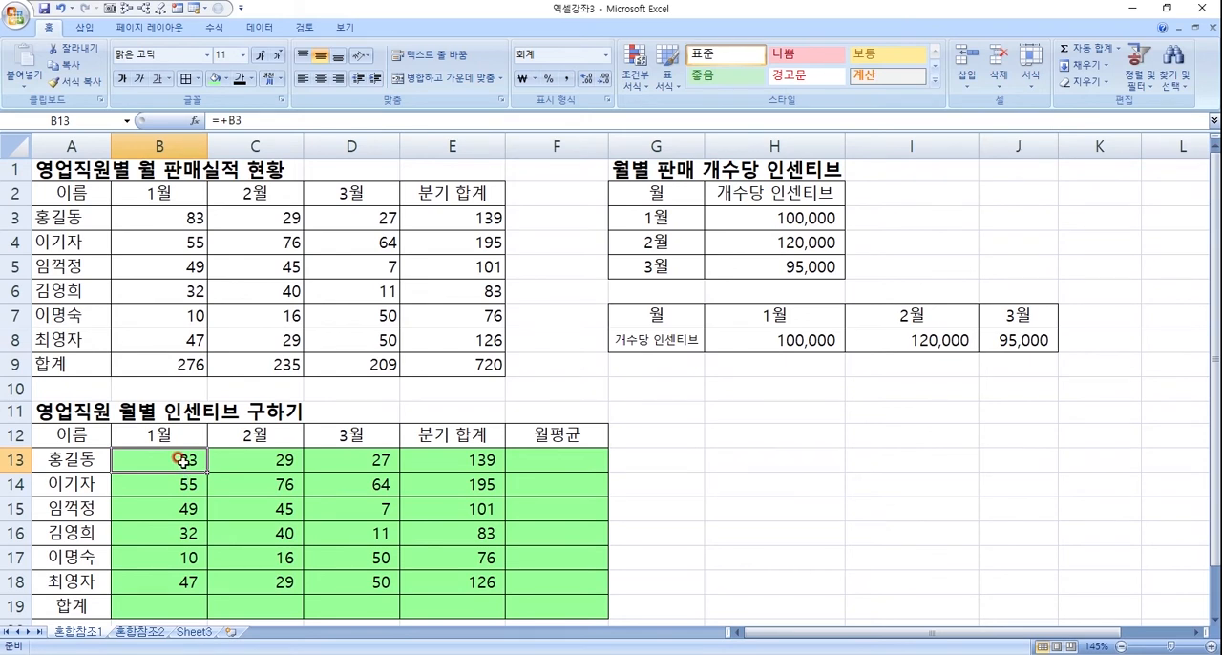
left_click(821, 347)
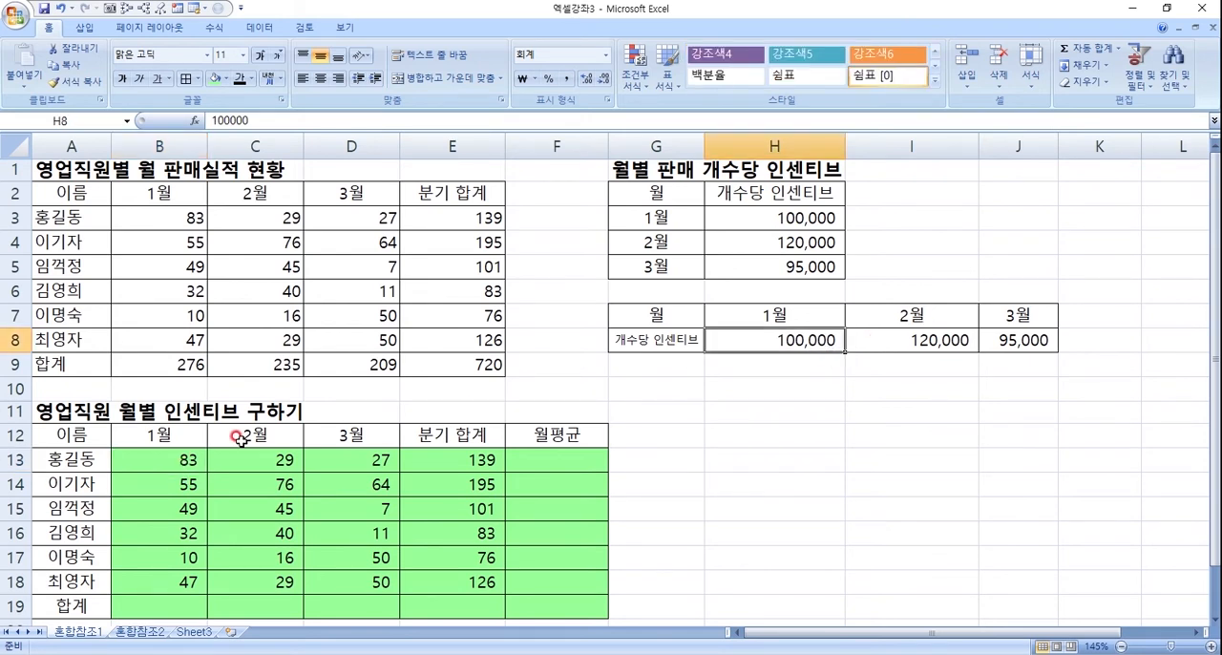
left_click(185, 460)
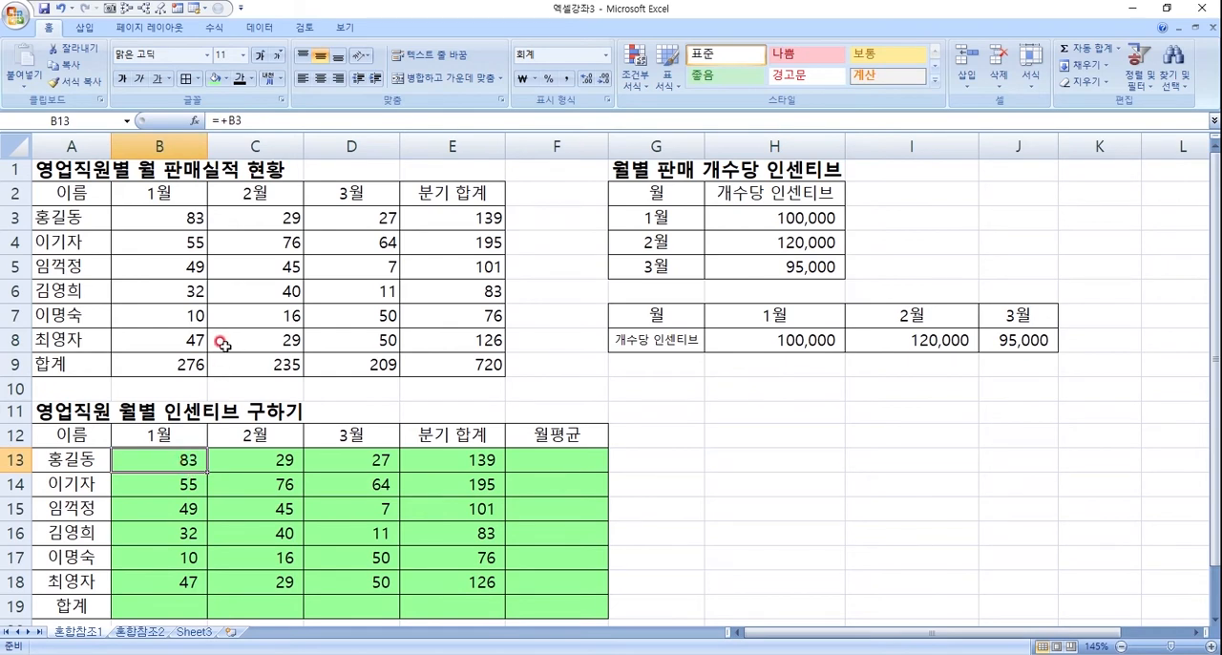
left_click_drag(164, 453, 156, 580)
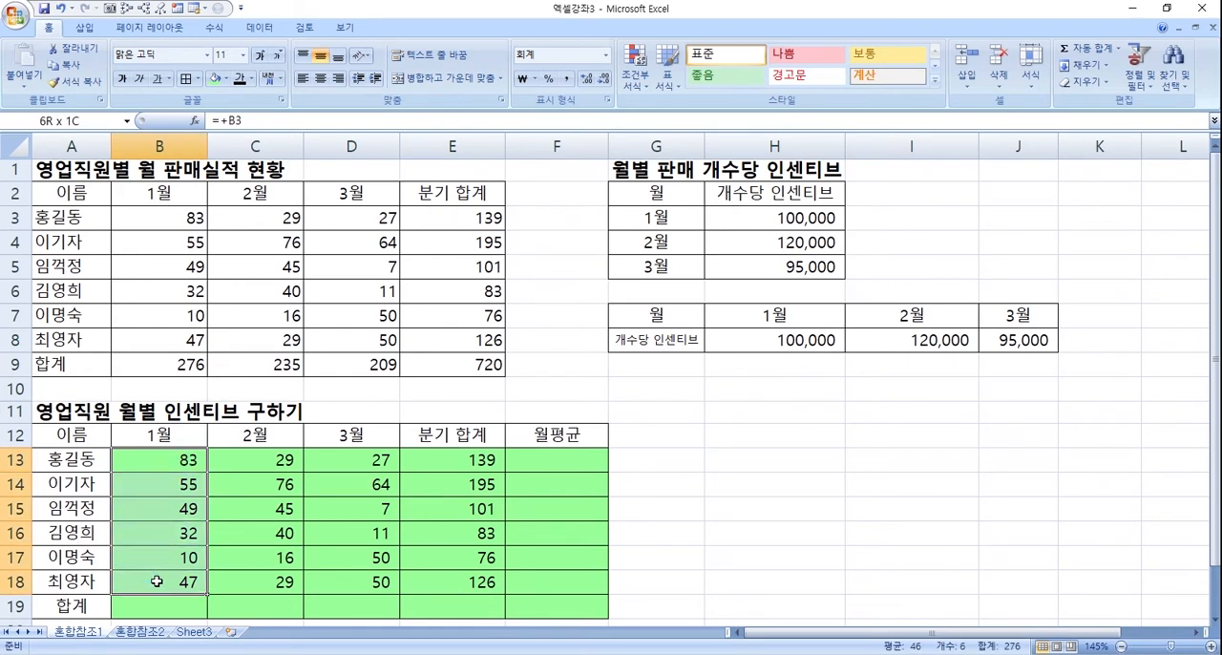
- Extend the January formula in B13 to multiply the sales count by the January rate, =+B3*H8
left_click(164, 463)
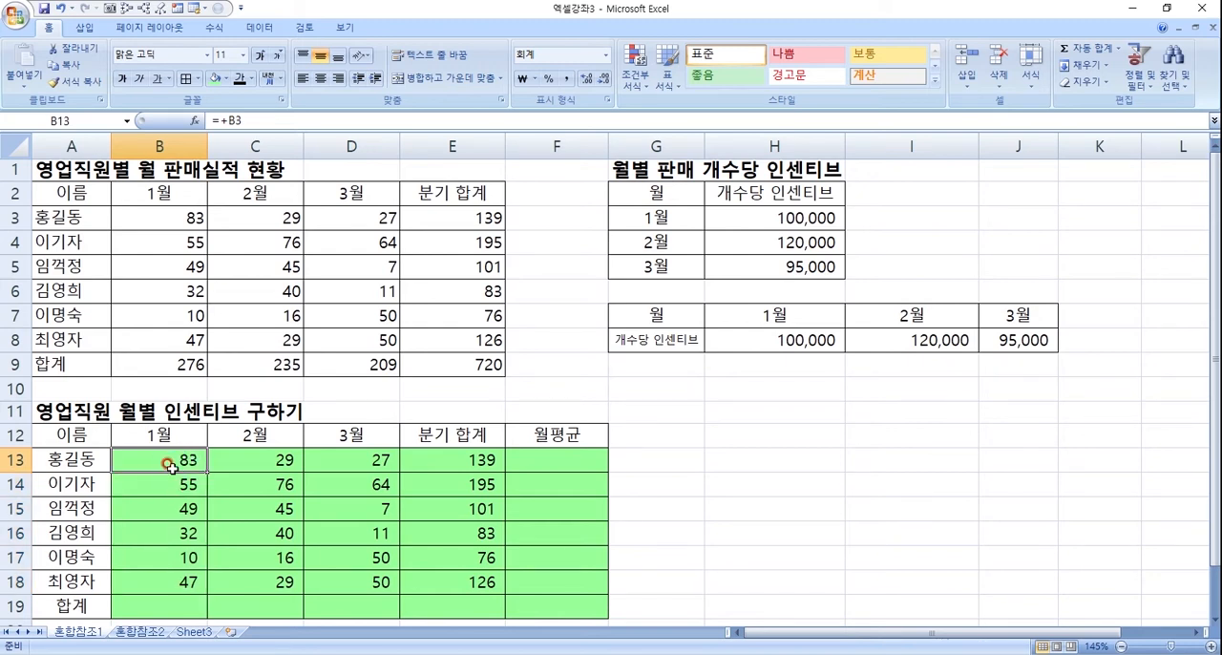
left_click(244, 123)
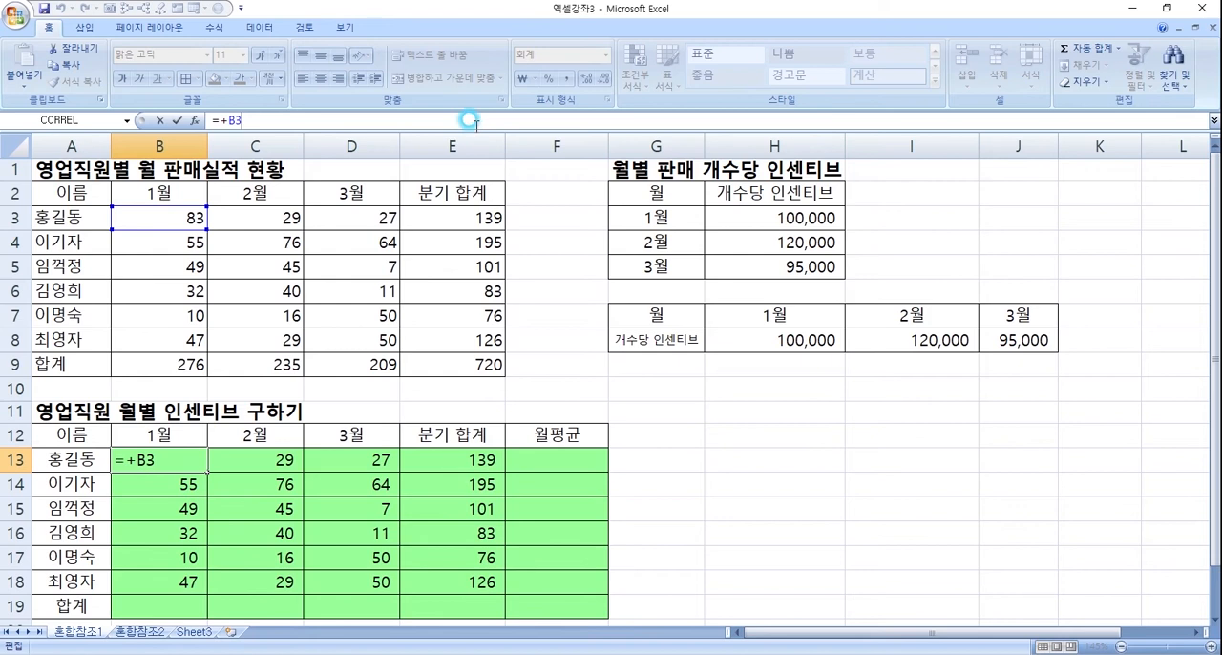
type("*")
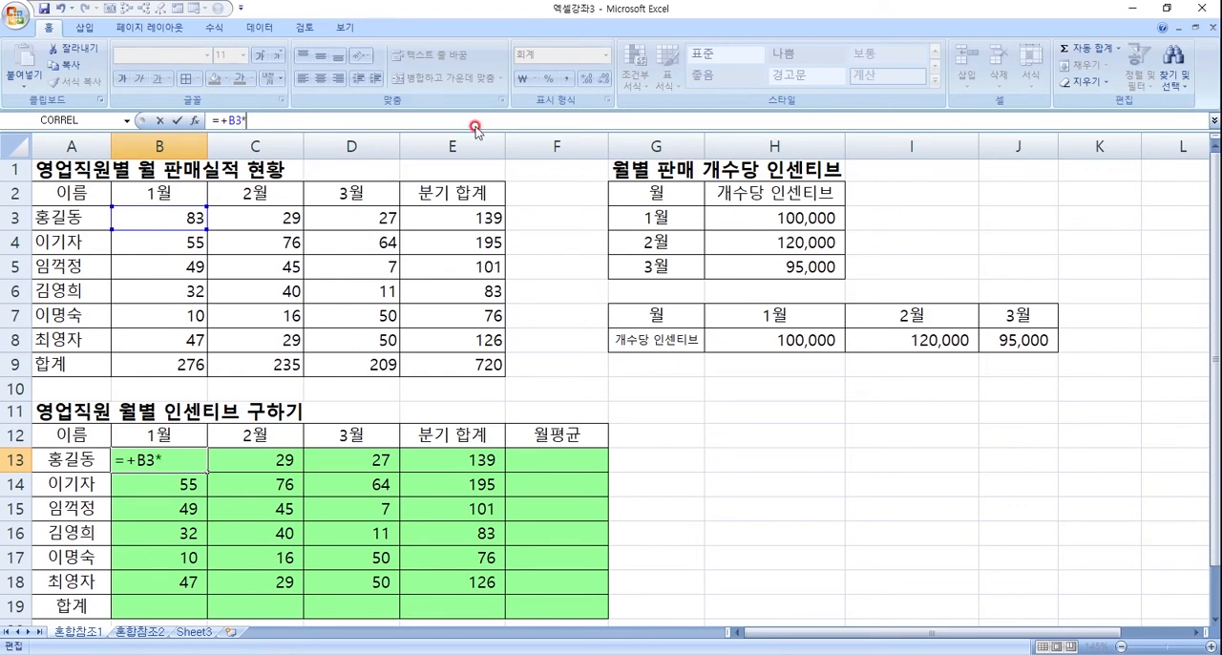
left_click(778, 339)
key("Return")
left_click(188, 459)
double_click(190, 460)
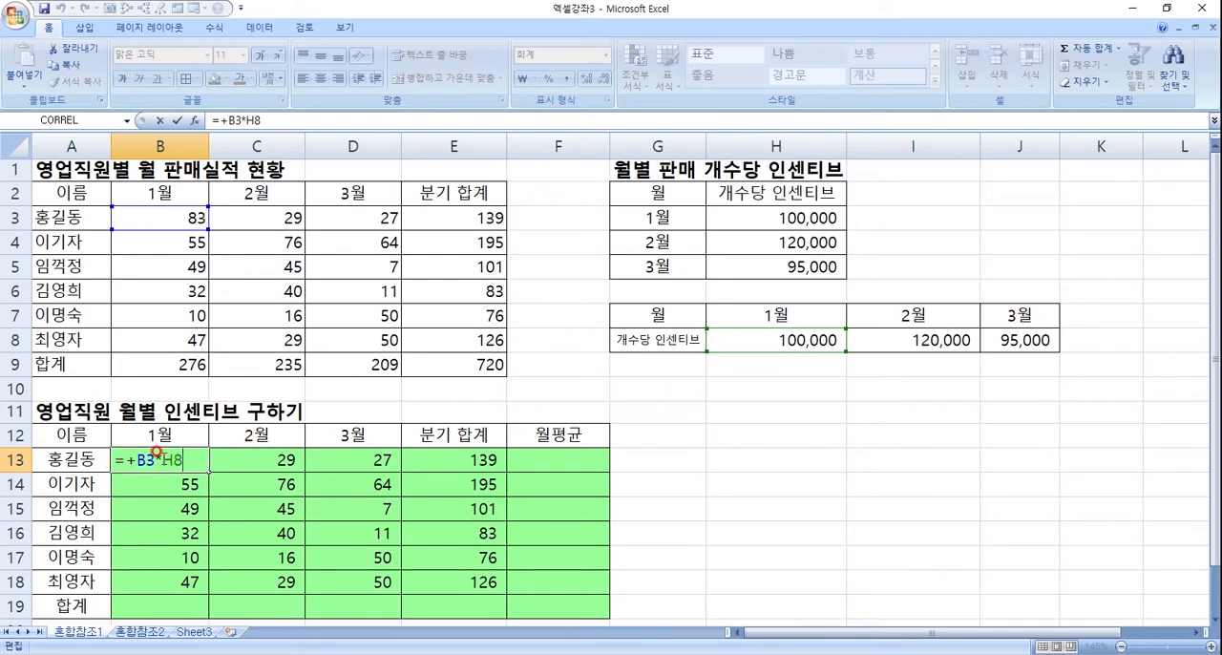
key("Return")
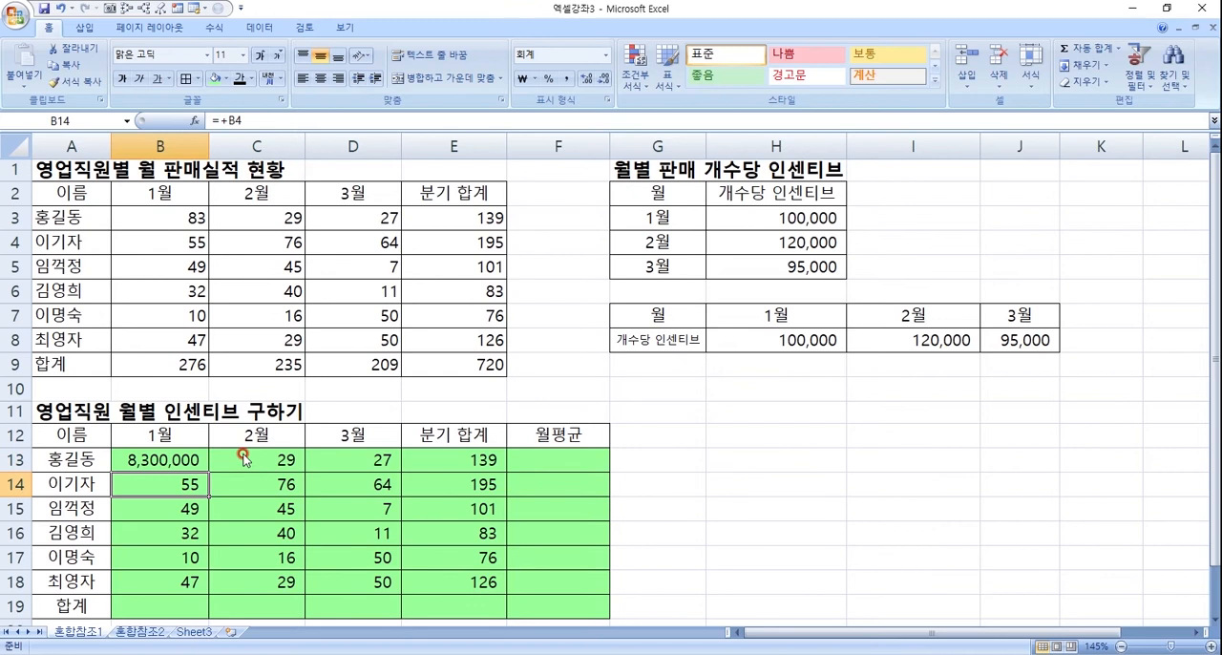
- Copy the January incentive formula from B13 down to B14 with its relative references
left_click(178, 456)
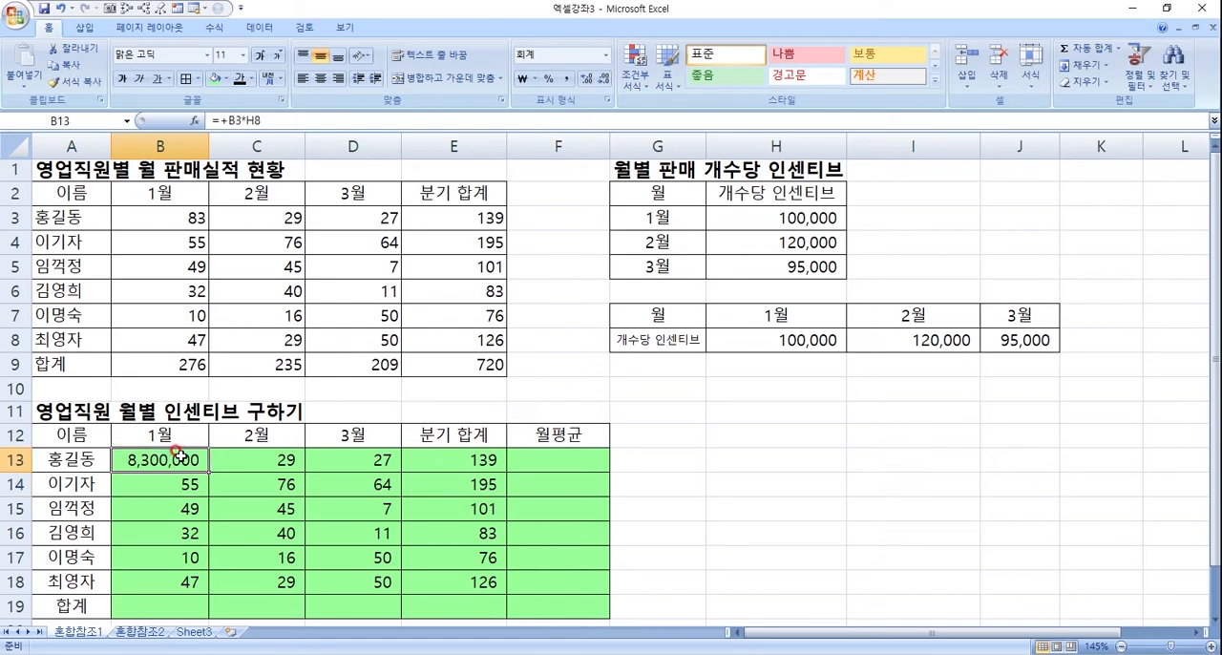
left_click(180, 486)
left_click(177, 459)
left_click_drag(205, 466, 204, 489)
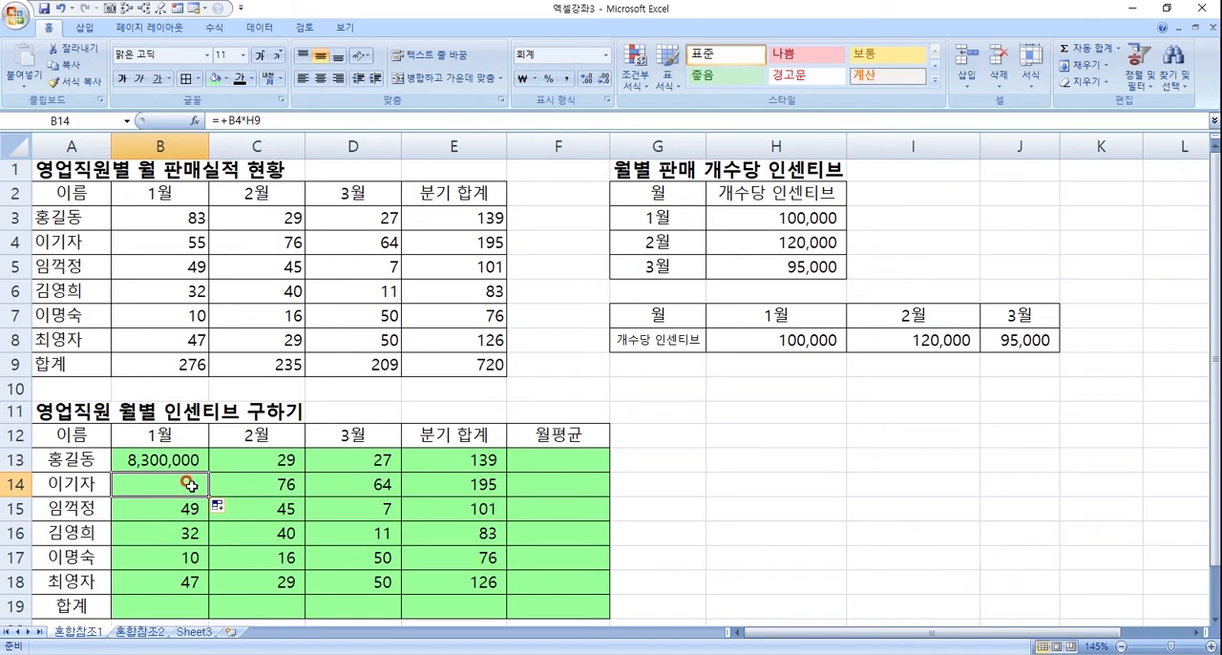
- Examine which sales cell and which rate cell the formula copied to B14 refers to
double_click(190, 485)
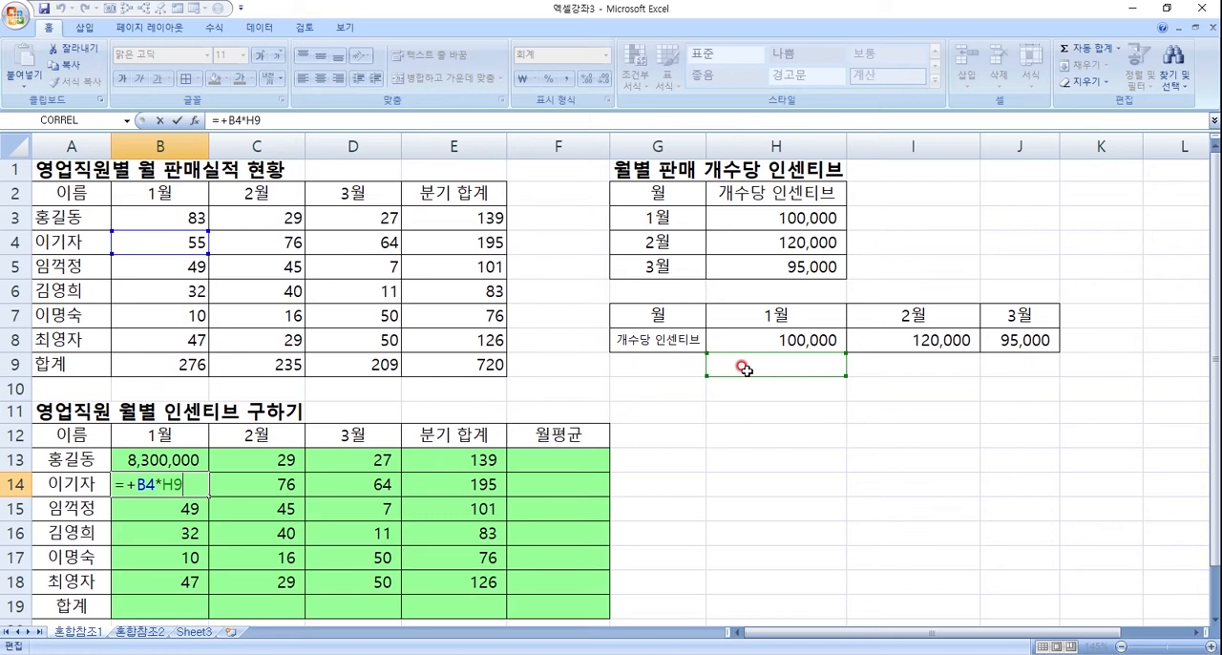
left_click(795, 373)
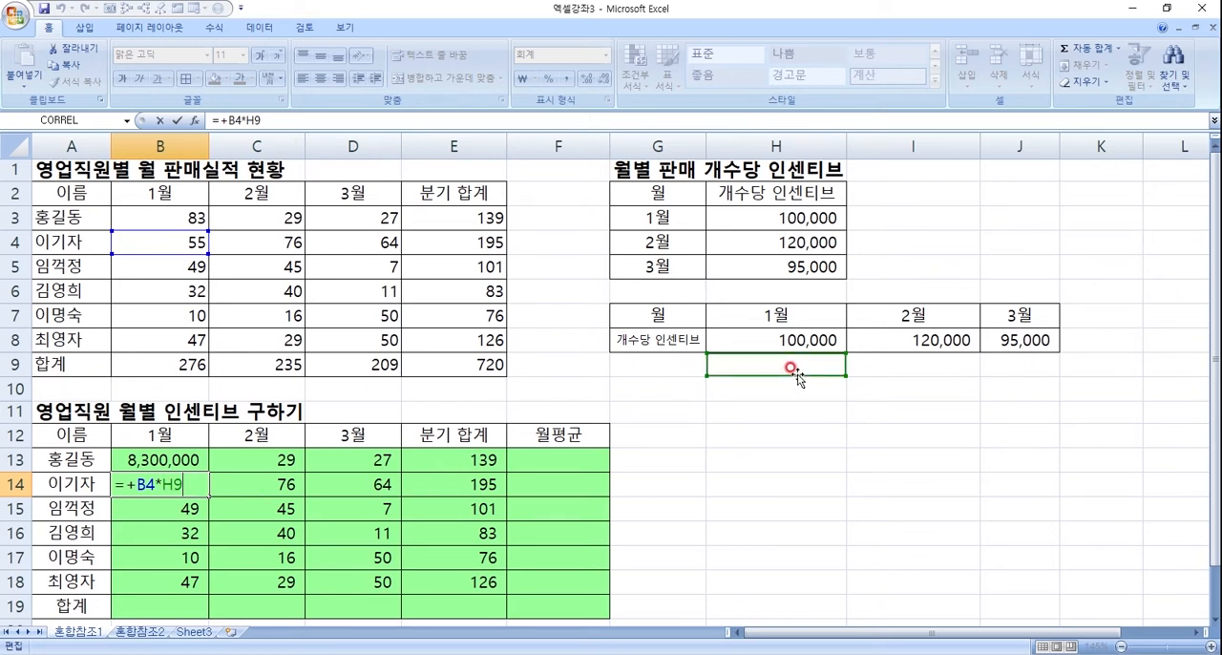
left_click(177, 485)
left_click(756, 377)
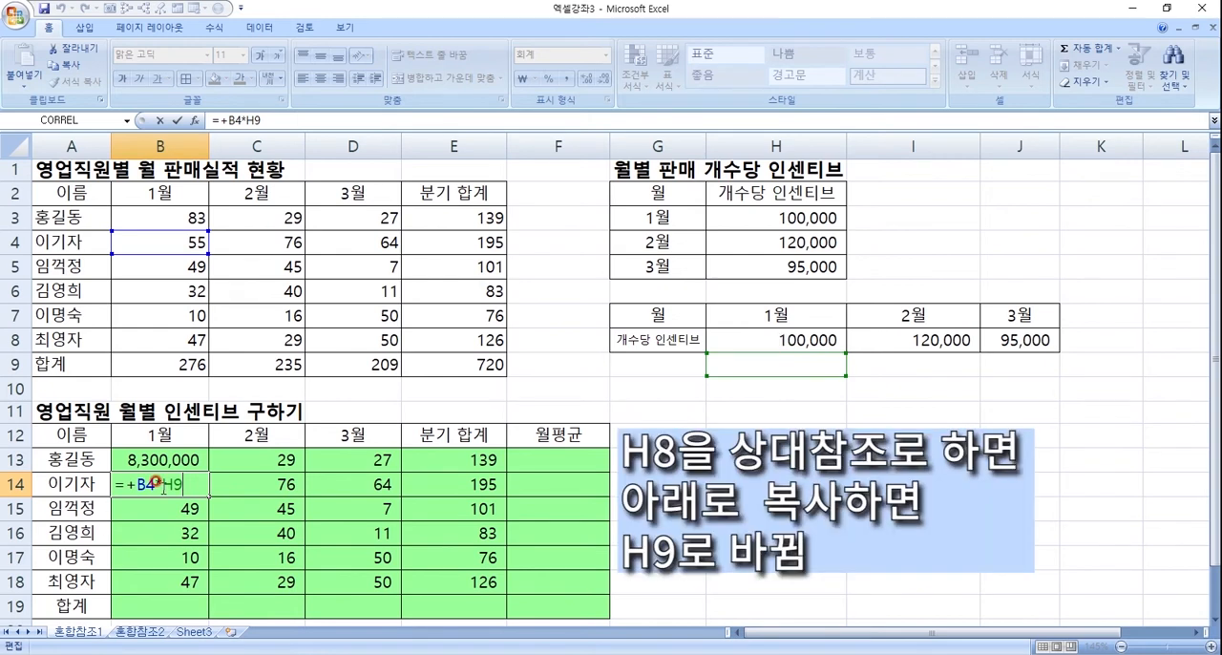
left_click_drag(163, 487, 191, 488)
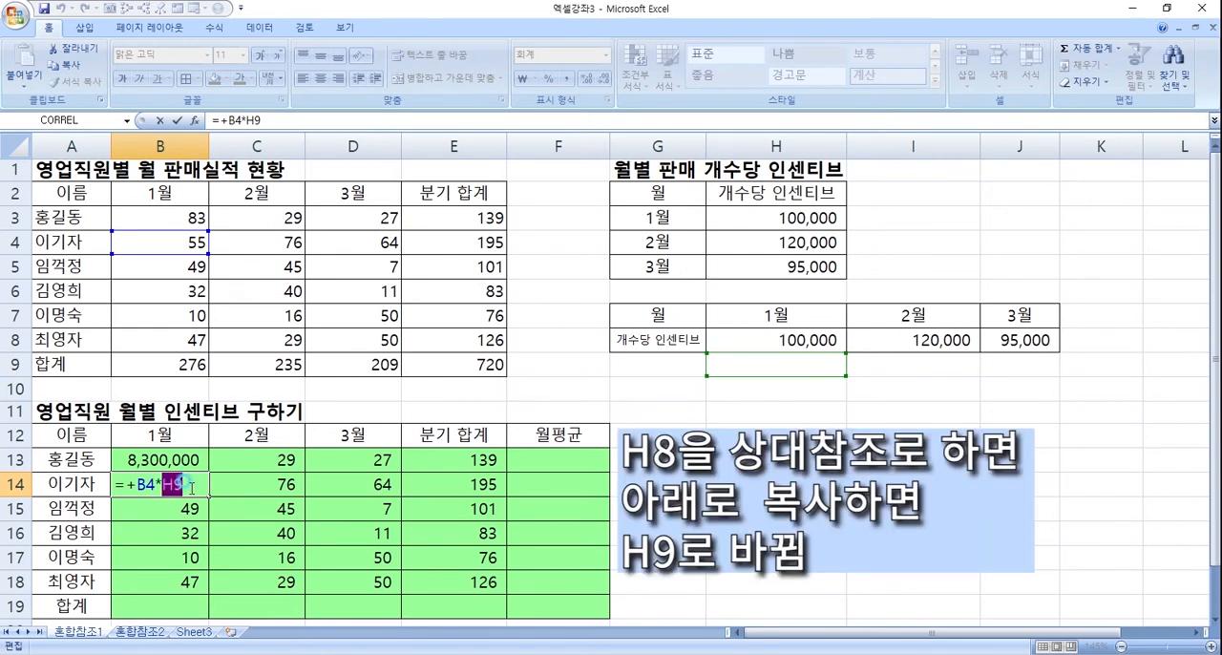
left_click(180, 488)
left_click(168, 486)
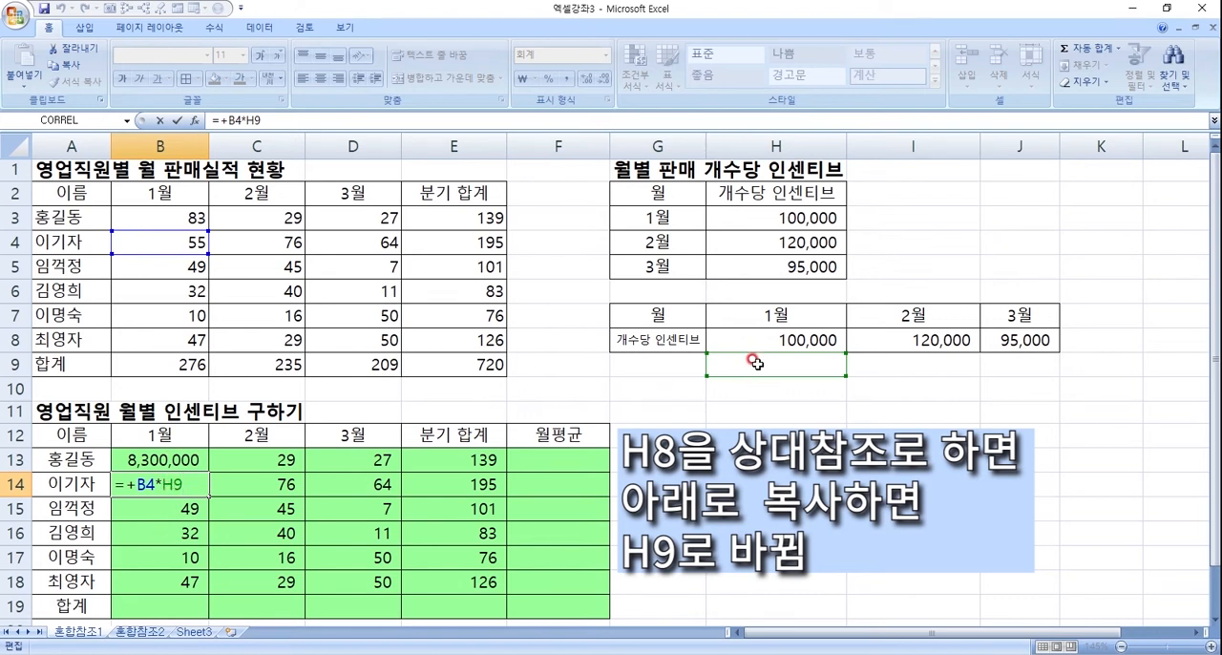
left_click(174, 485)
left_click(194, 485)
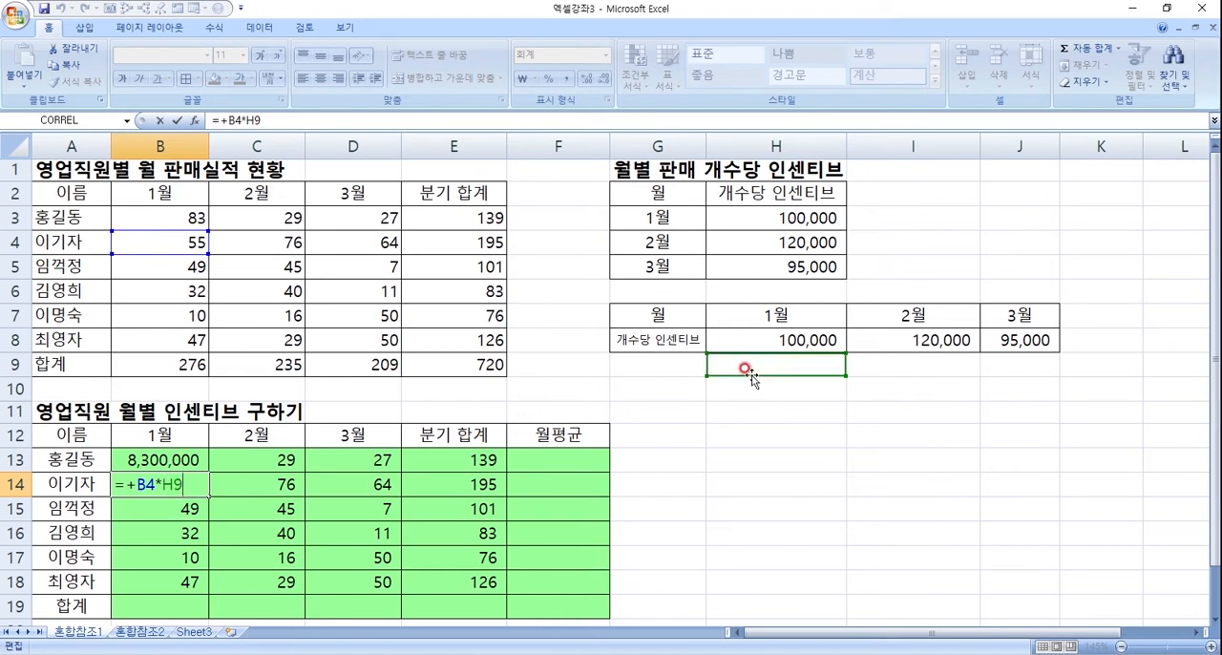
- Correct B14 to =+B4*H8, copy the formula down to B15 and correct it there to =+B5*H8
left_click_drag(752, 374, 786, 342)
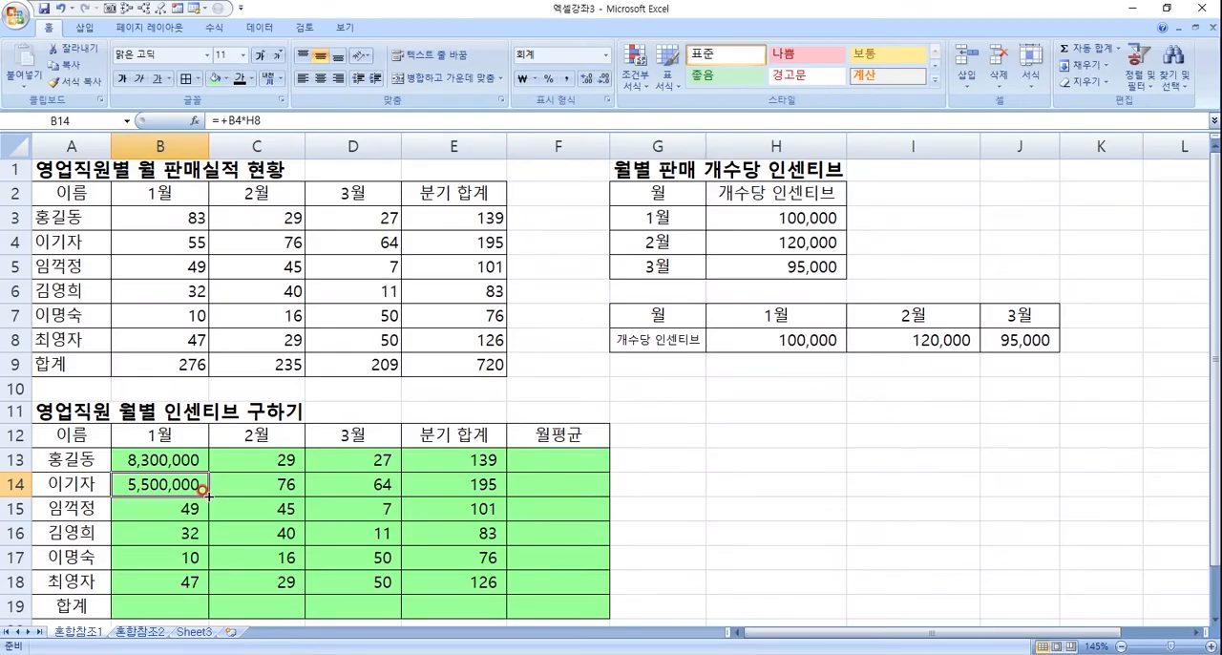
left_click_drag(203, 489, 189, 513)
left_click(191, 514)
double_click(189, 512)
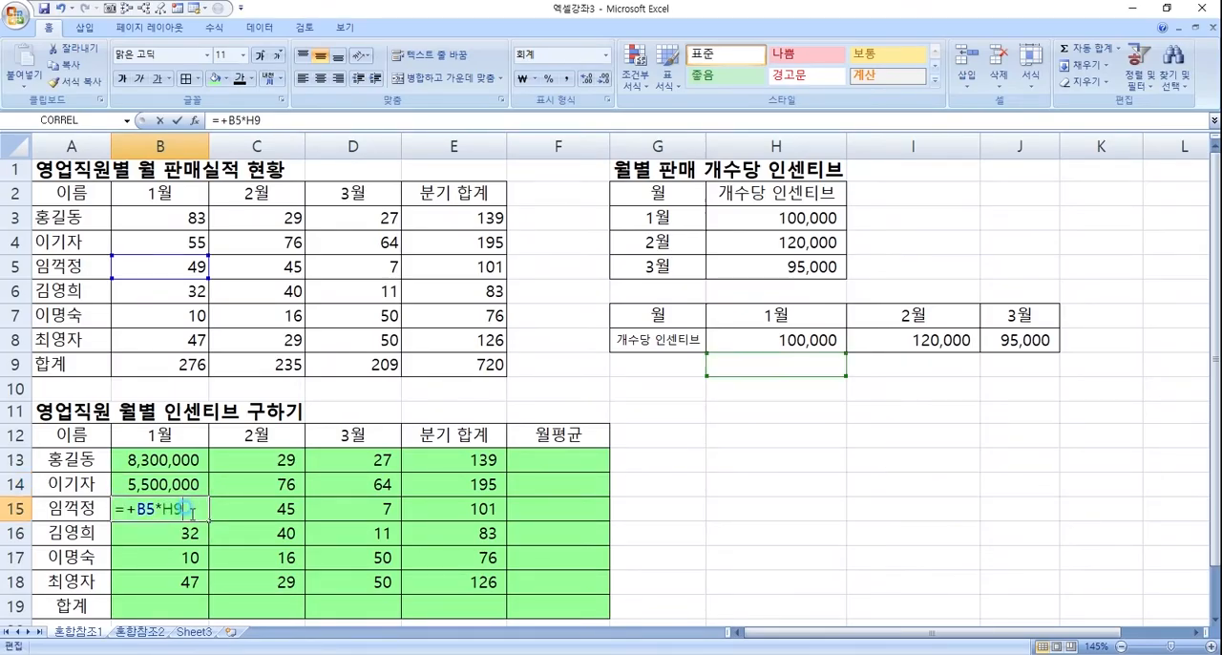
left_click(762, 348)
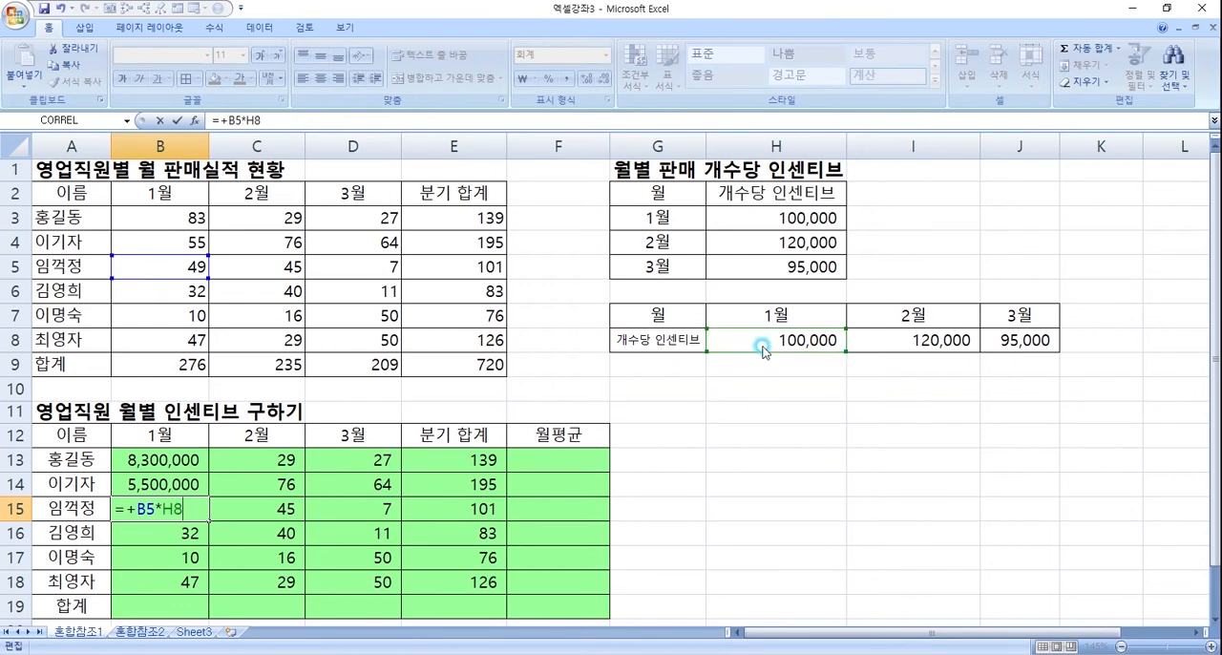
key("Return")
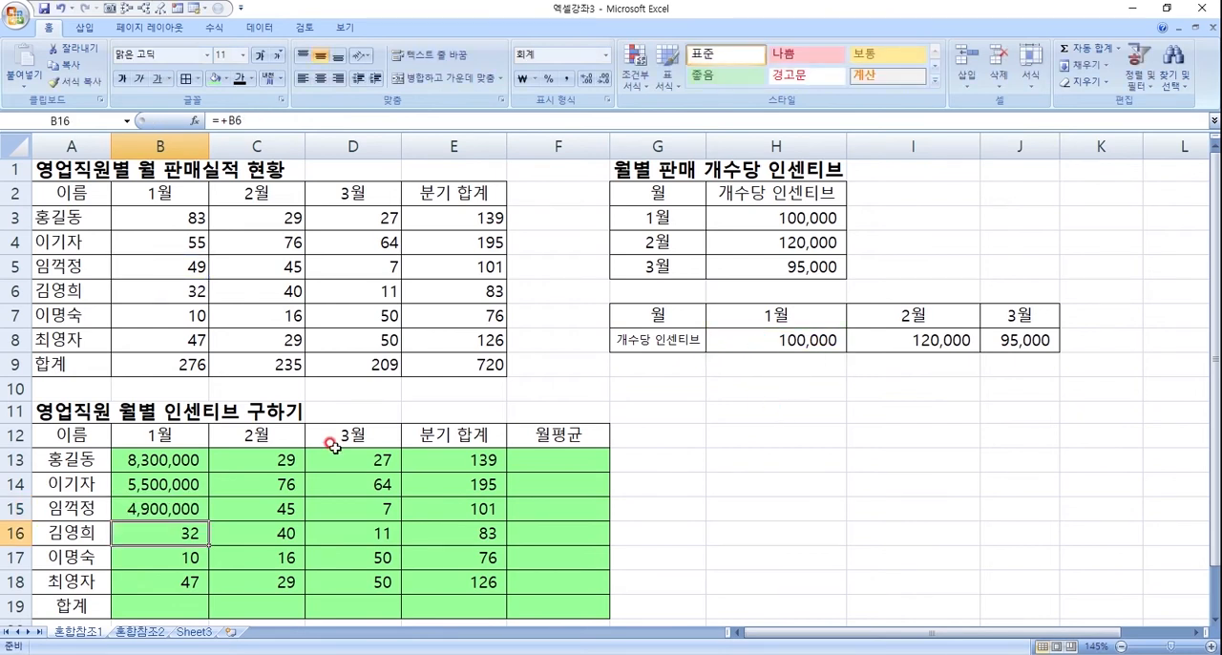
double_click(188, 508)
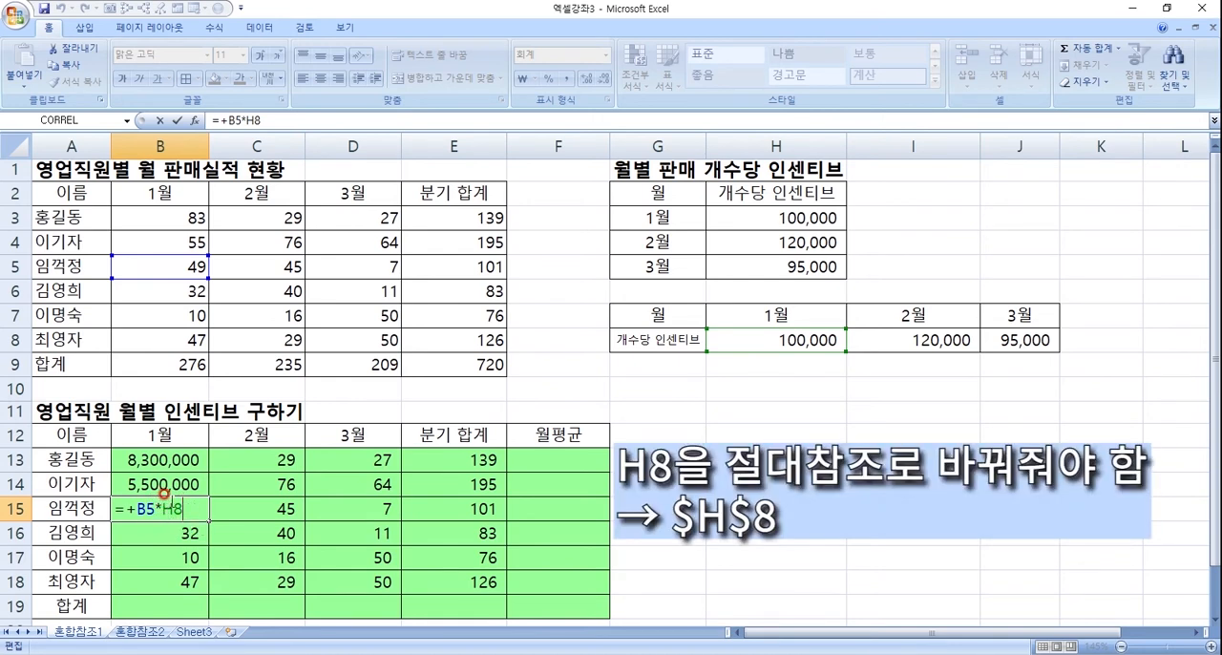
key("Return")
- Clear the January incentive cells B14:B16 and fix the rate's row in B13 with =+B3*H$8
left_click_drag(158, 460, 156, 523)
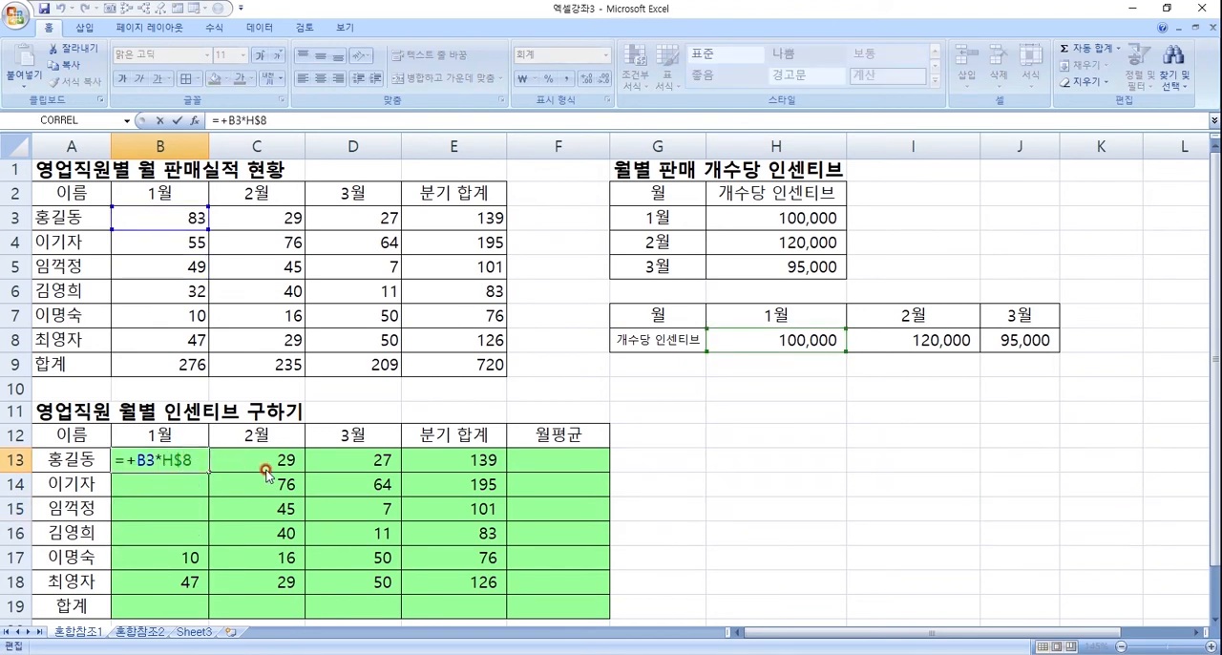
key("Return")
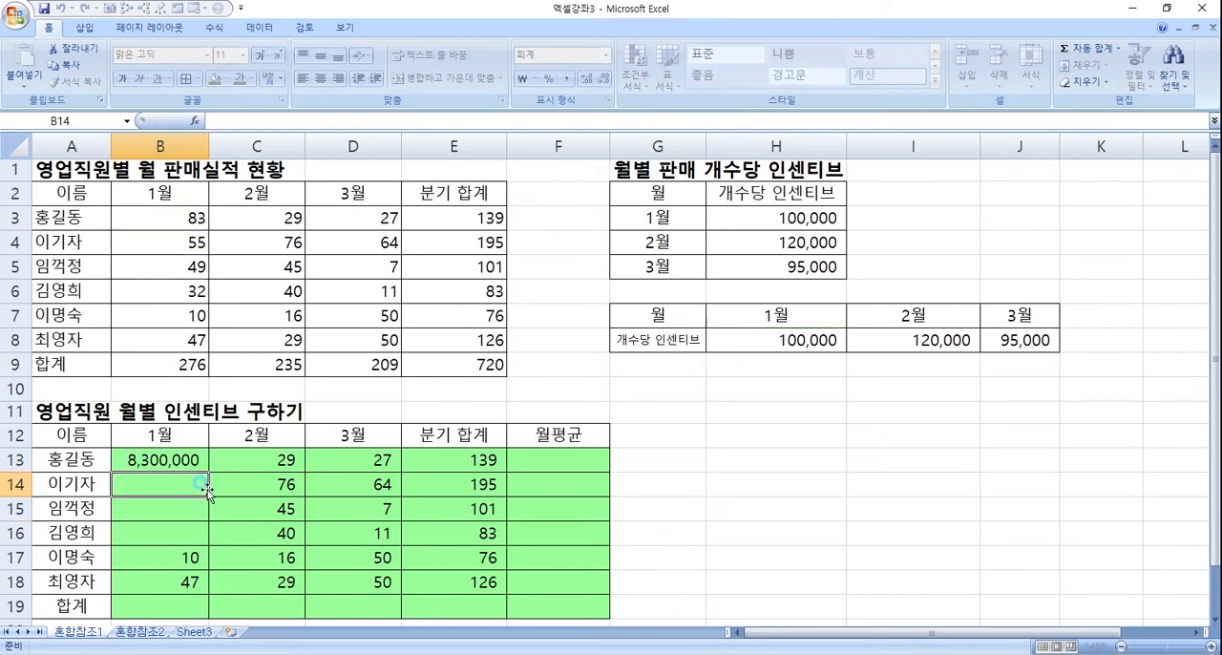
- Make the rate reference in the B13 formula fully absolute, so it reads =+B3*$H$8
left_click(183, 463)
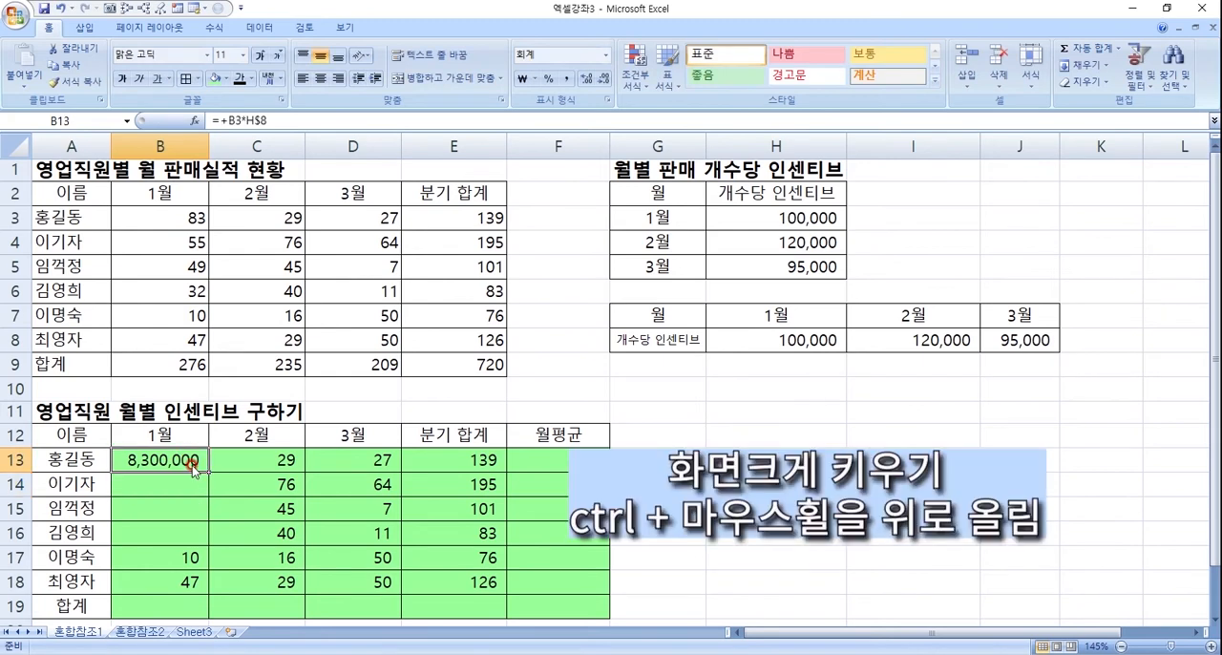
scroll(191, 465, "up", 1, "ctrl")
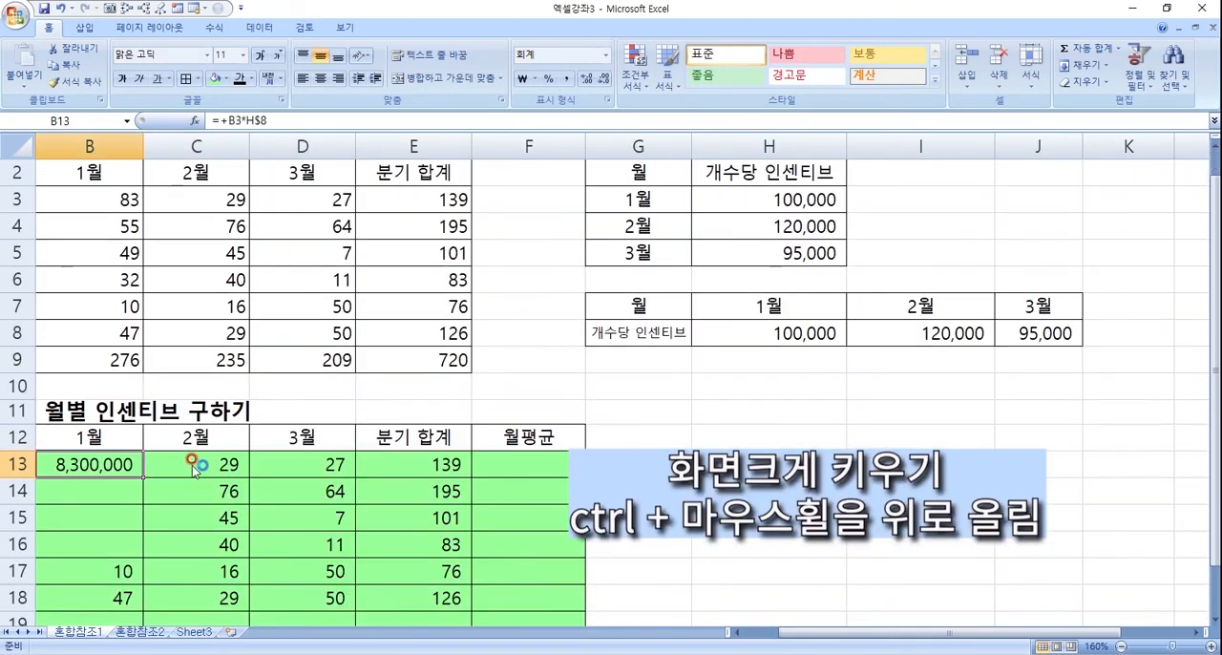
scroll(191, 464, "up", 1, "ctrl")
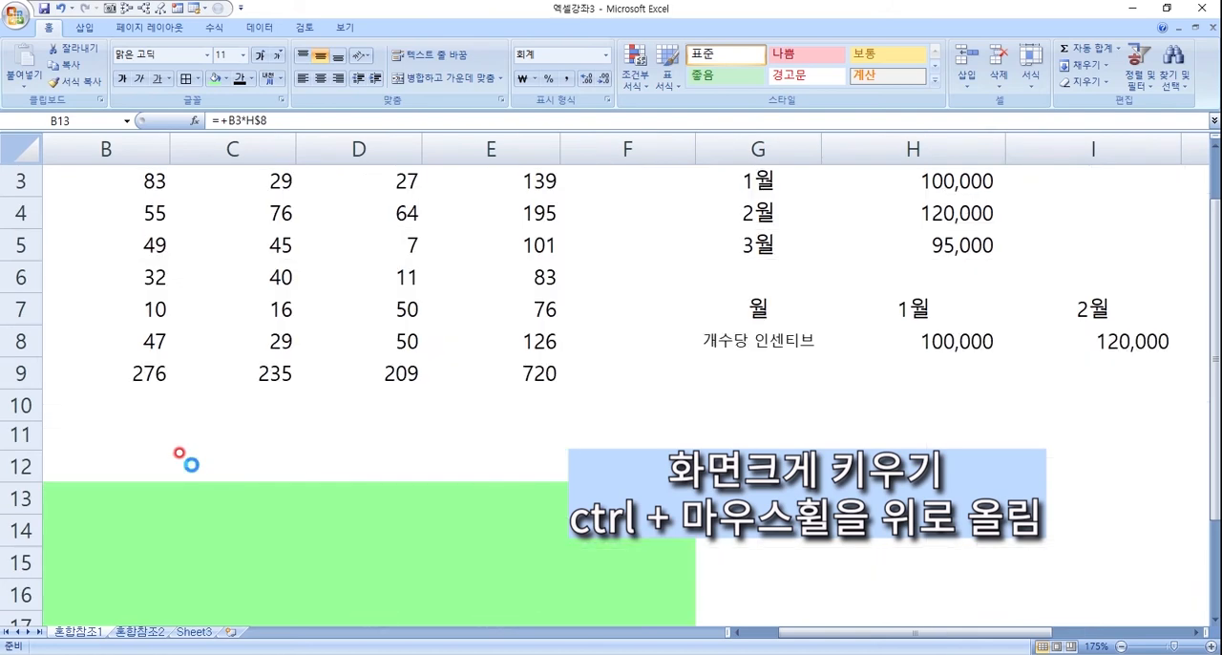
left_click_drag(795, 632, 666, 642)
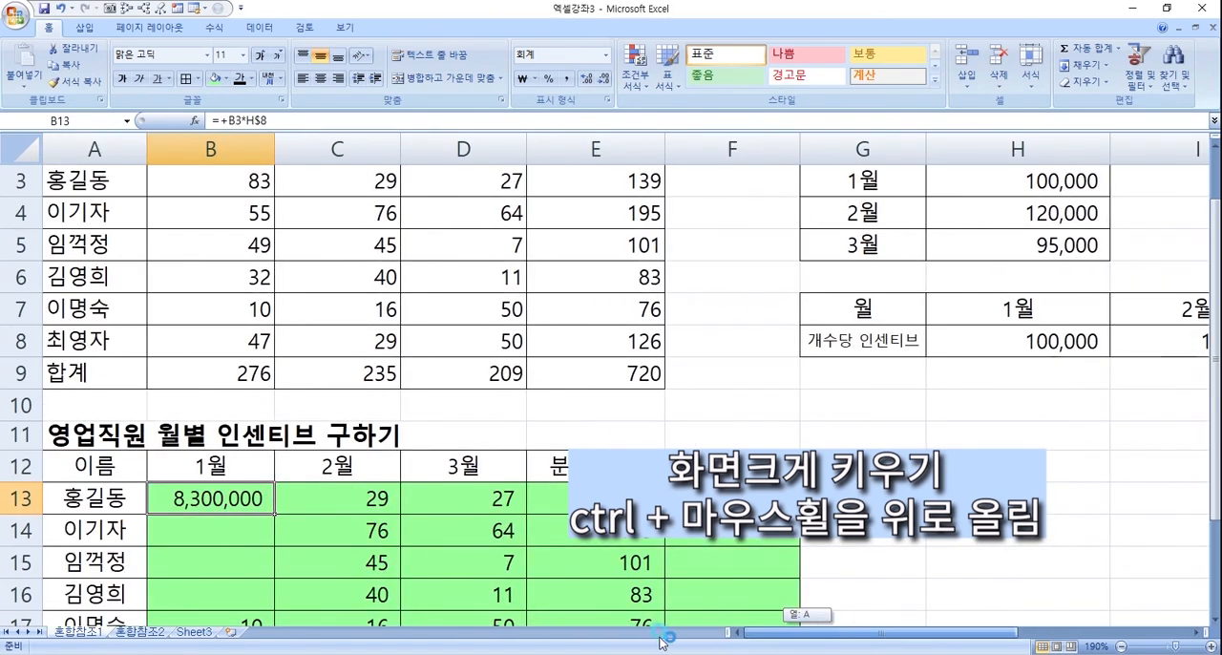
double_click(234, 504)
type("$")
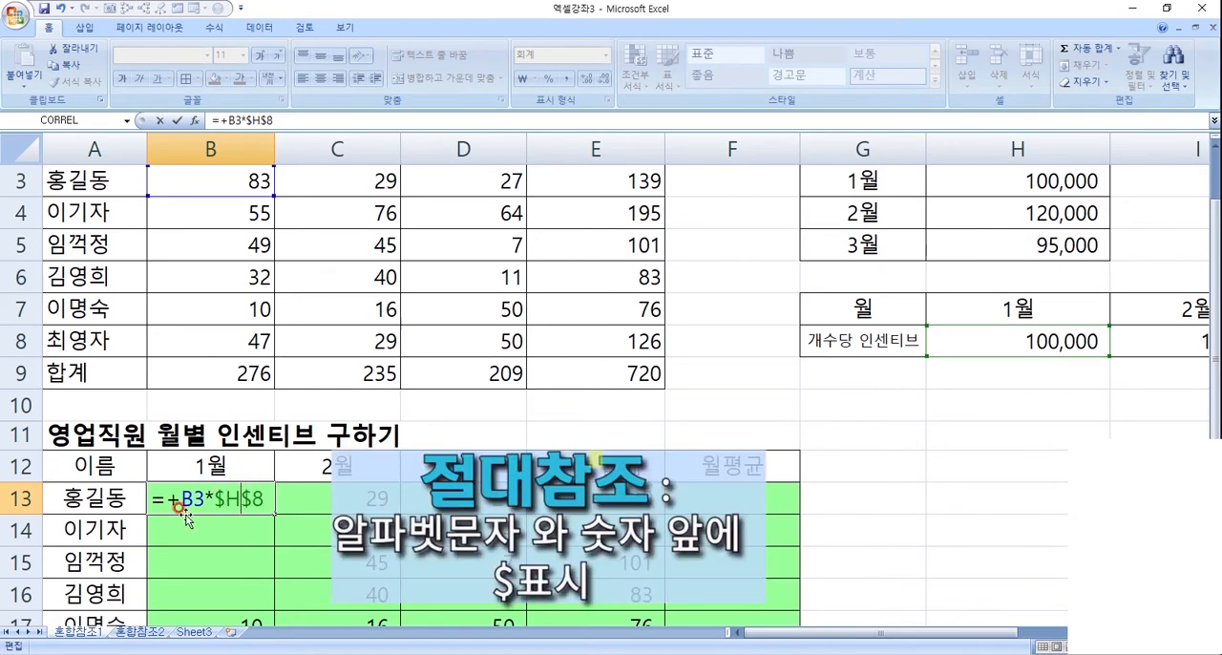
- Cycle the rate reference in B13 through H$8, $H8 and H8, and enter the formula with the absolute form $H$8
key("F4")
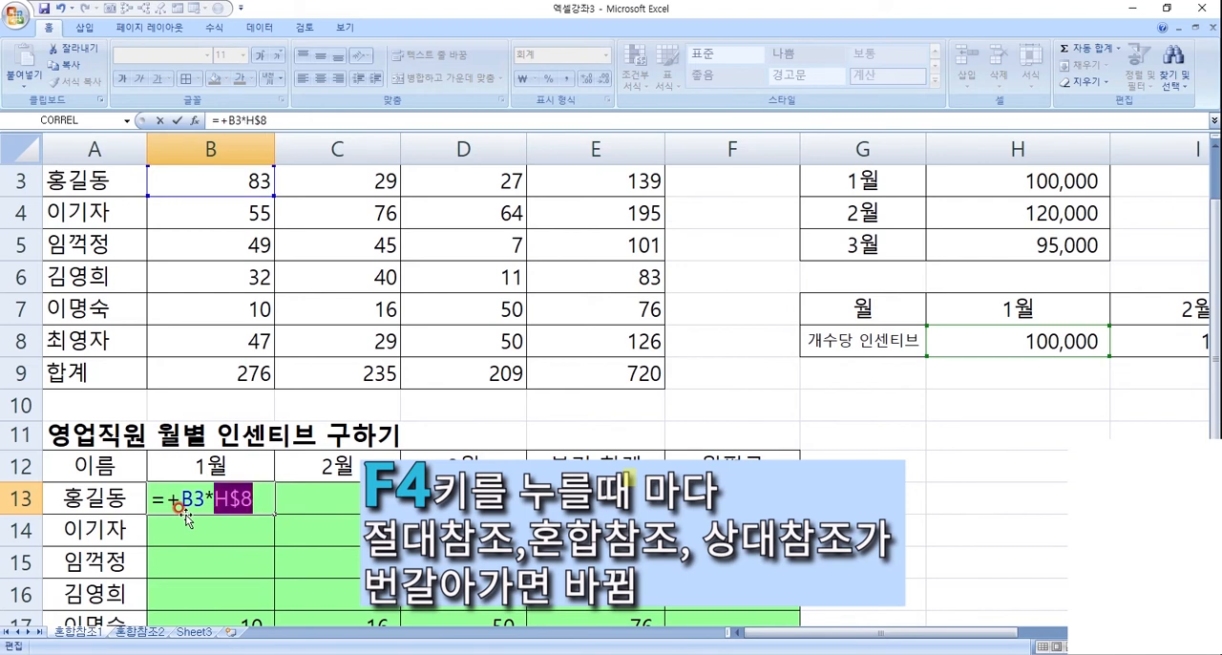
key("F4")
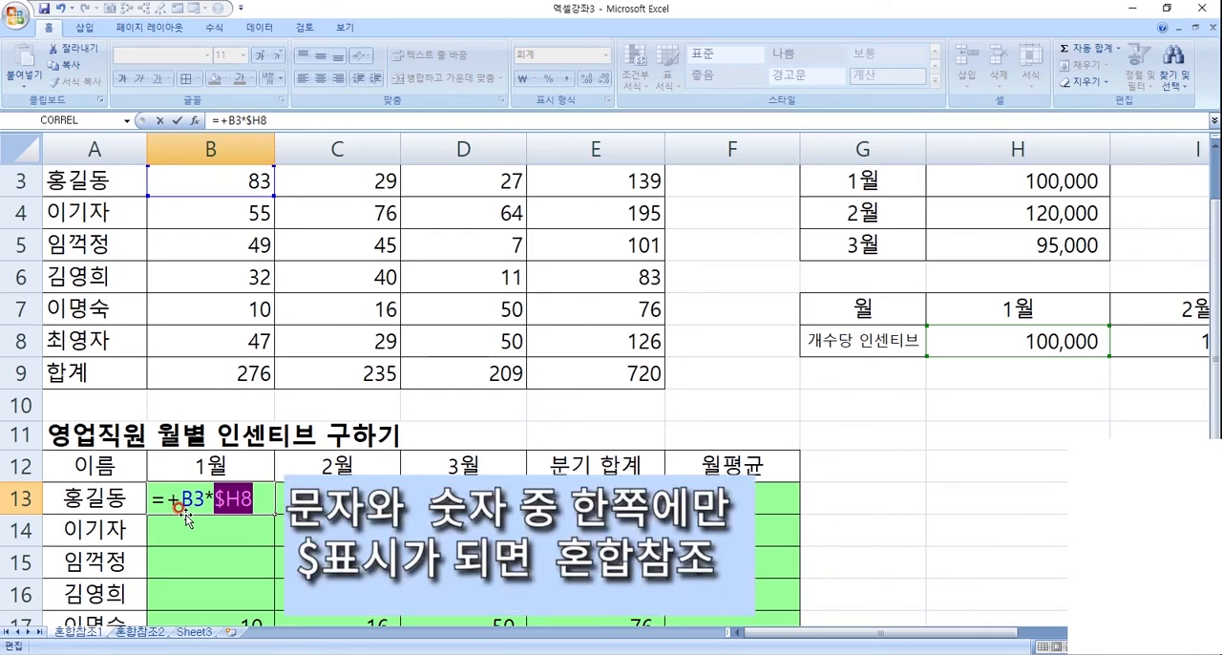
key("F4")
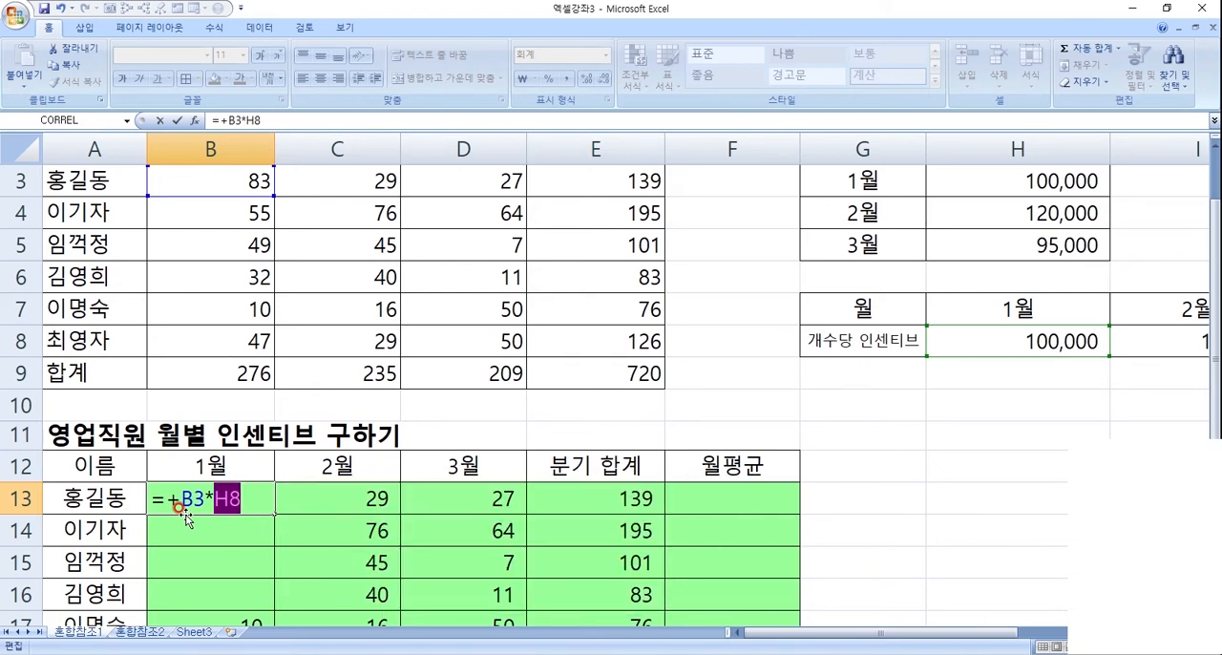
key("F4")
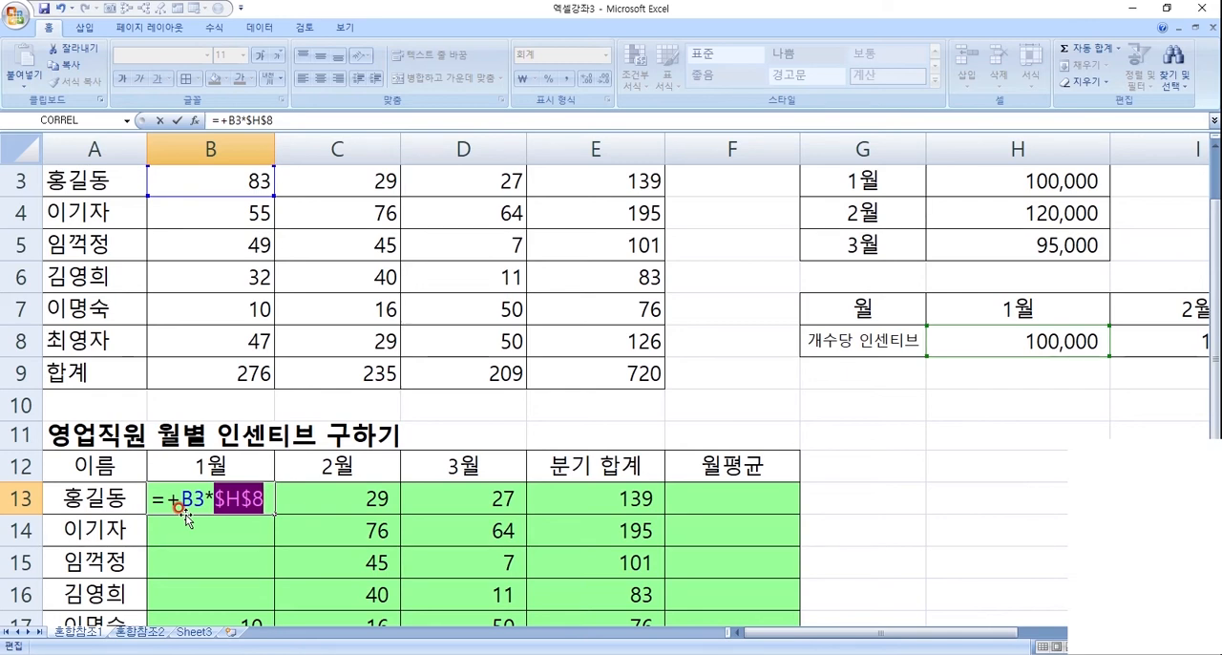
key("Return")
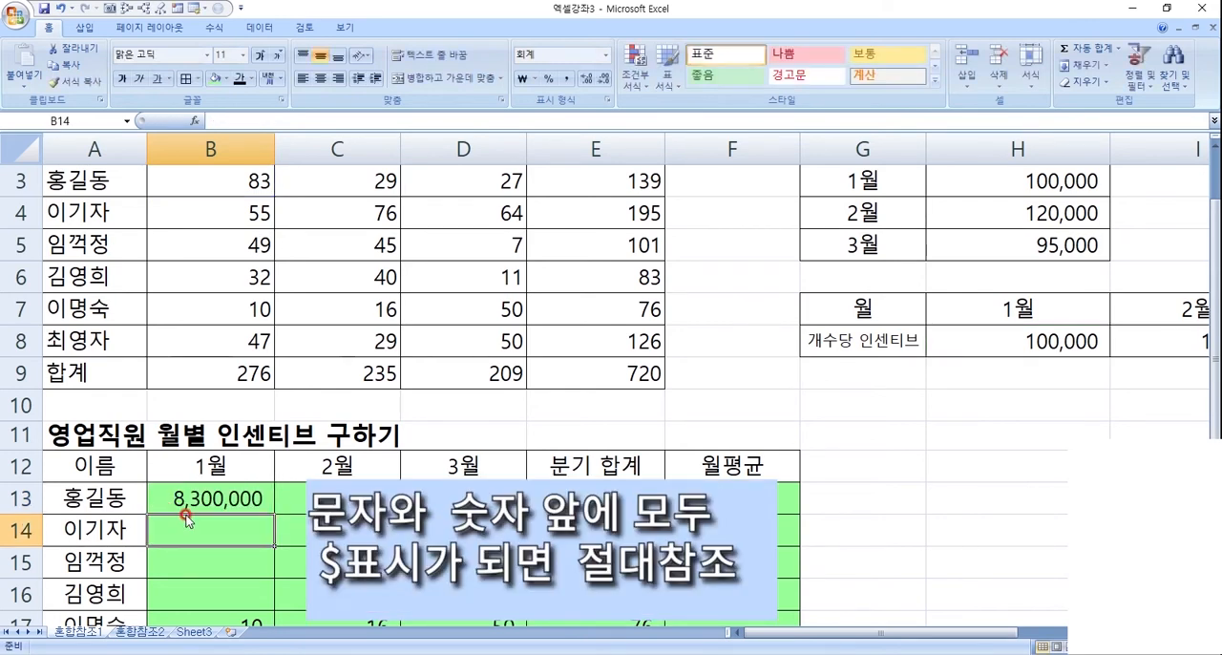
- Check the absolute rate reference in B13 and copy the formula =+B3*$H$8 down through B18
left_click(216, 498)
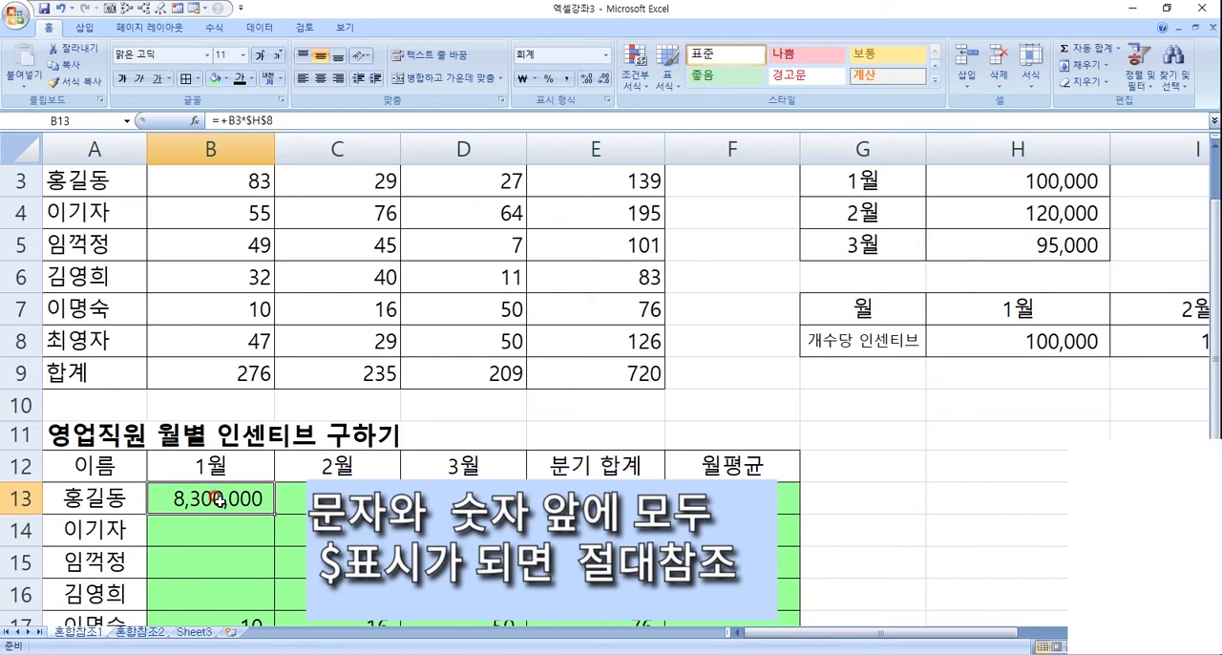
double_click(222, 501)
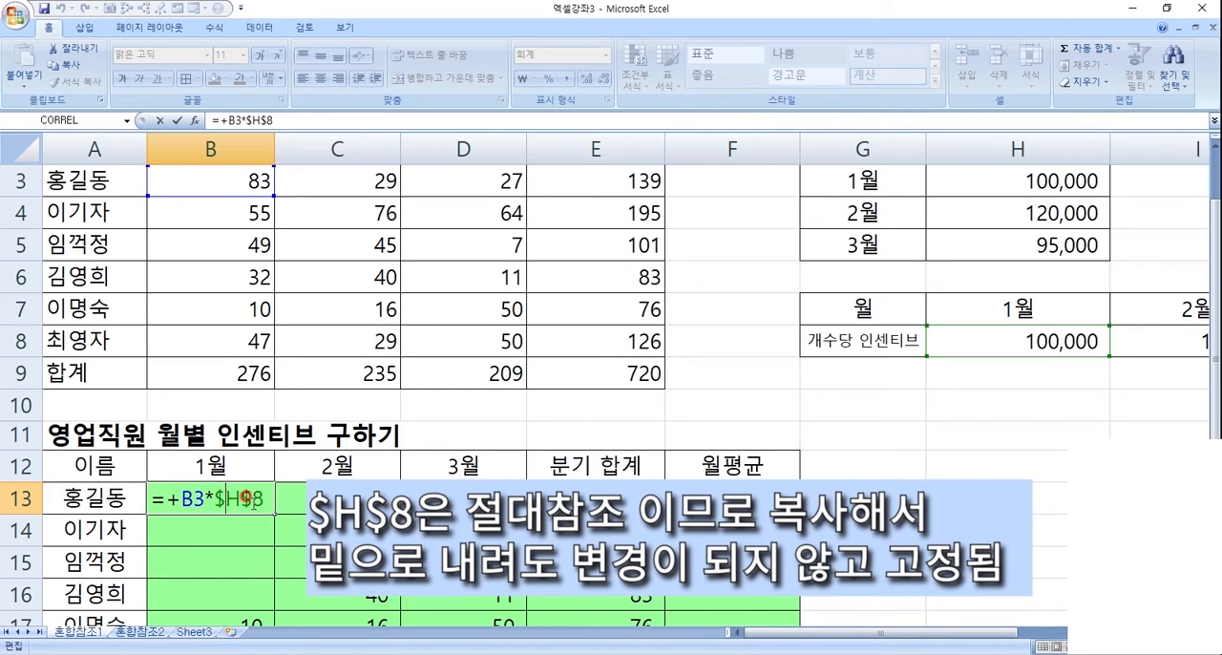
key("ctrl+Return")
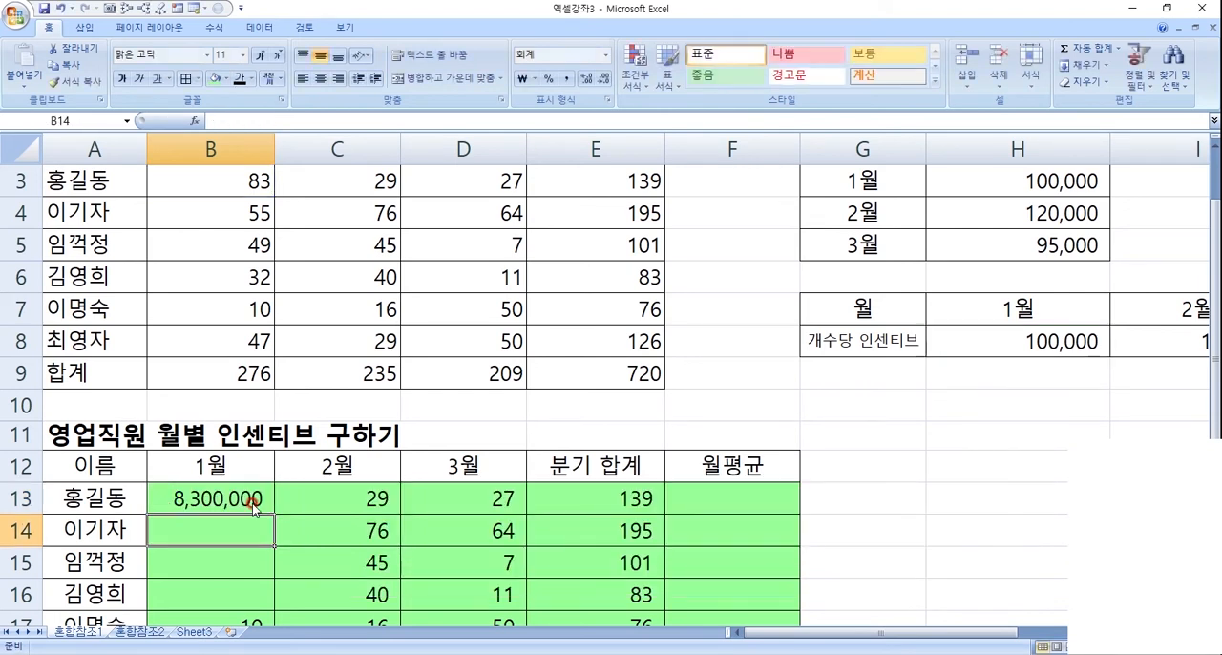
scroll(253, 507, "down", 2)
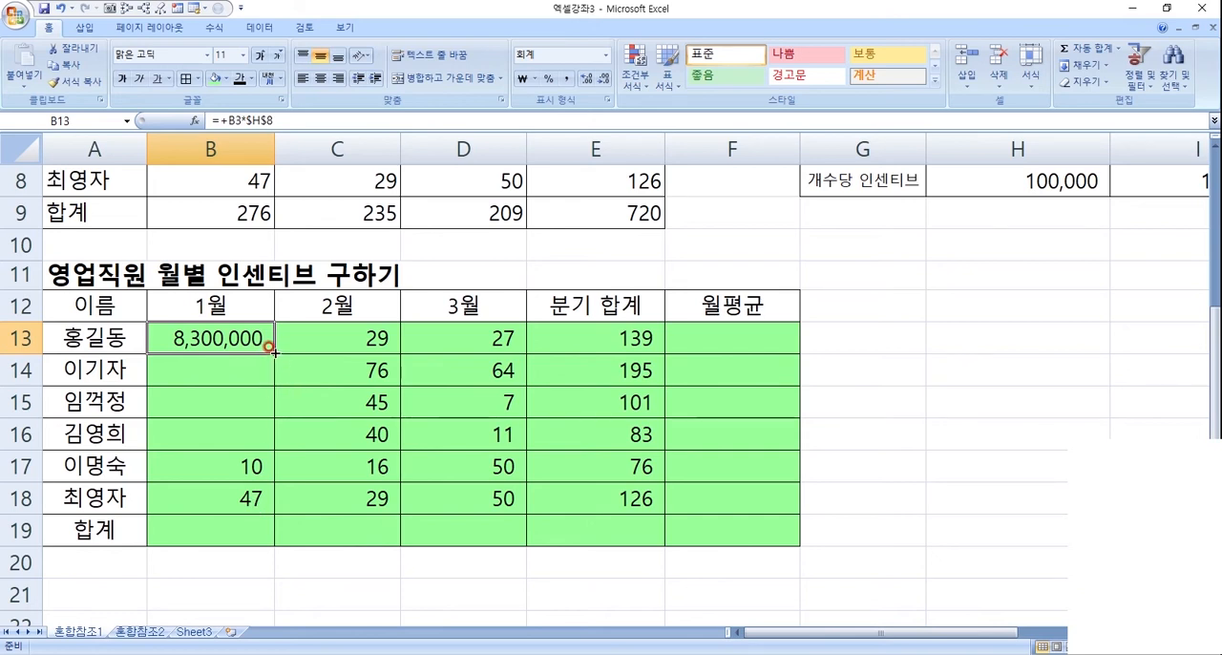
left_click_drag(274, 353, 273, 507)
left_click(275, 448)
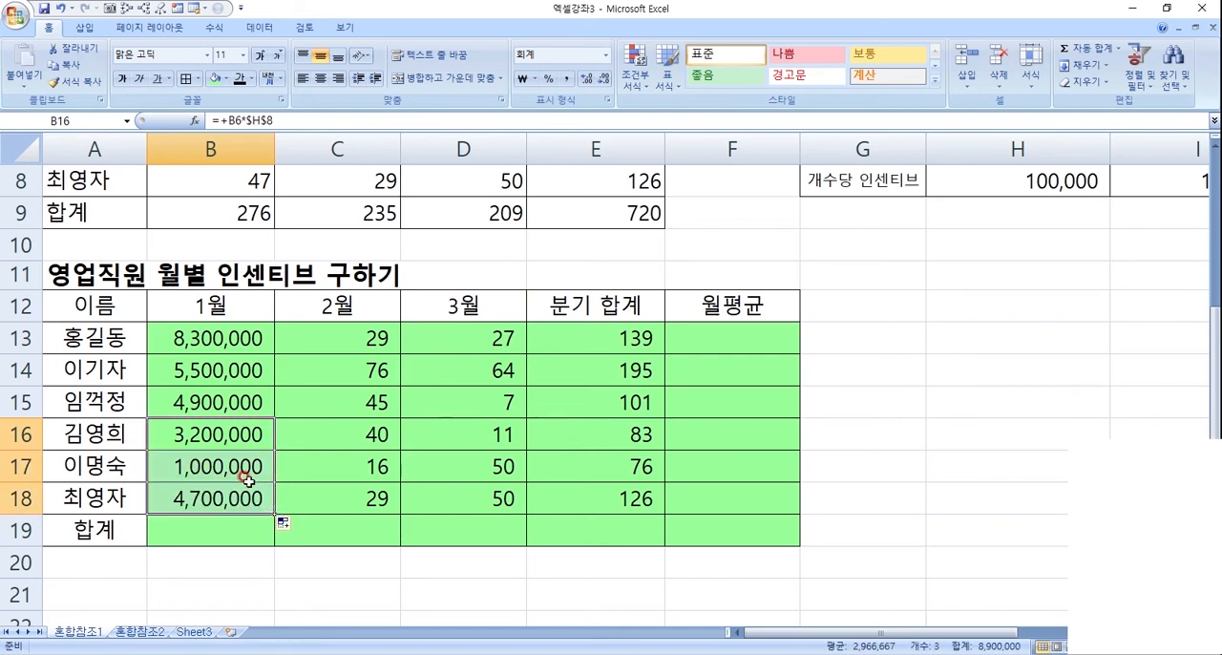
scroll(234, 426, "up", 2)
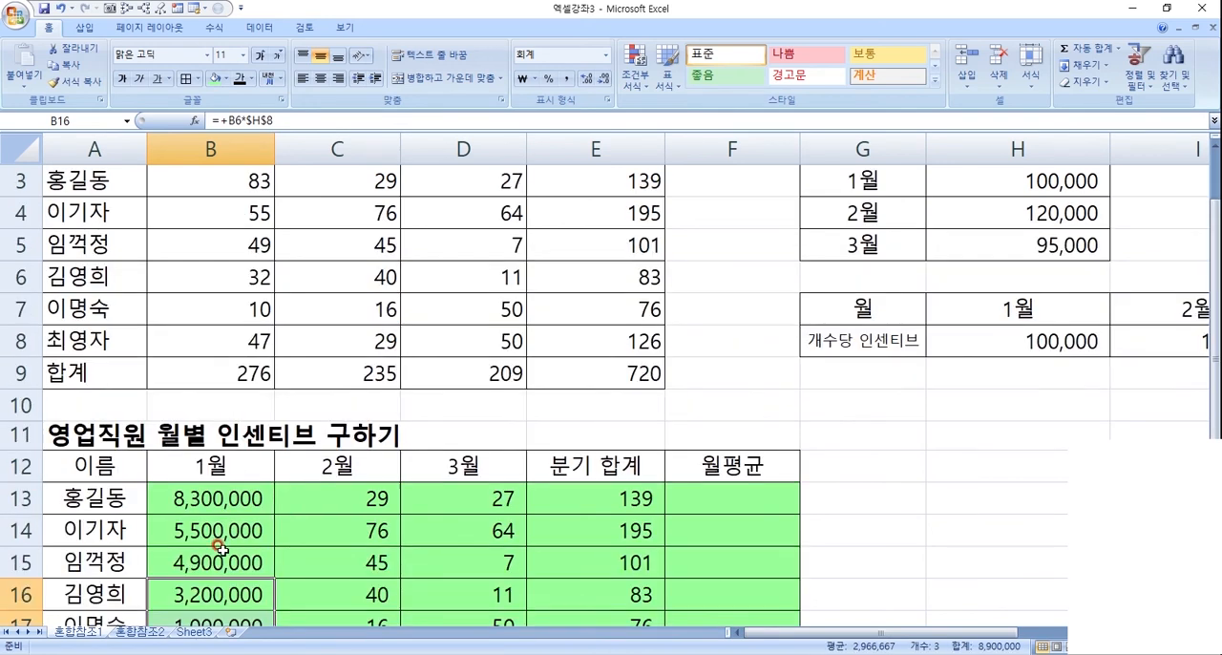
scroll(218, 559, "down", 2)
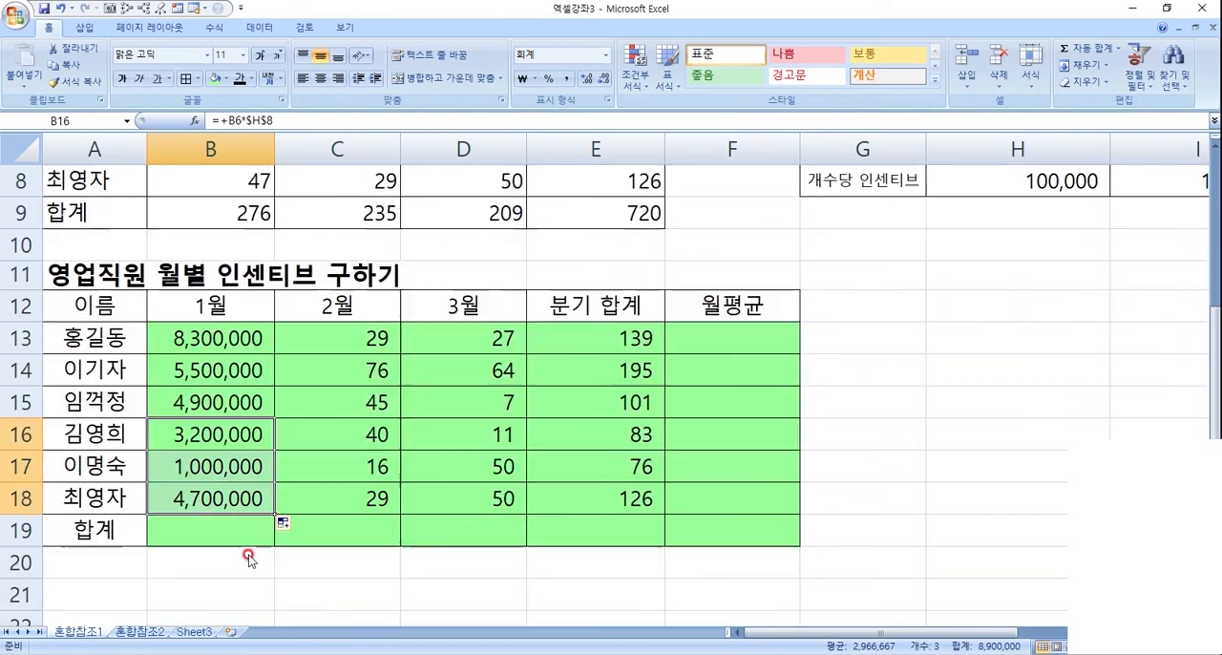
- Check which cells the copied January incentive formula in B18 refers to
double_click(247, 496)
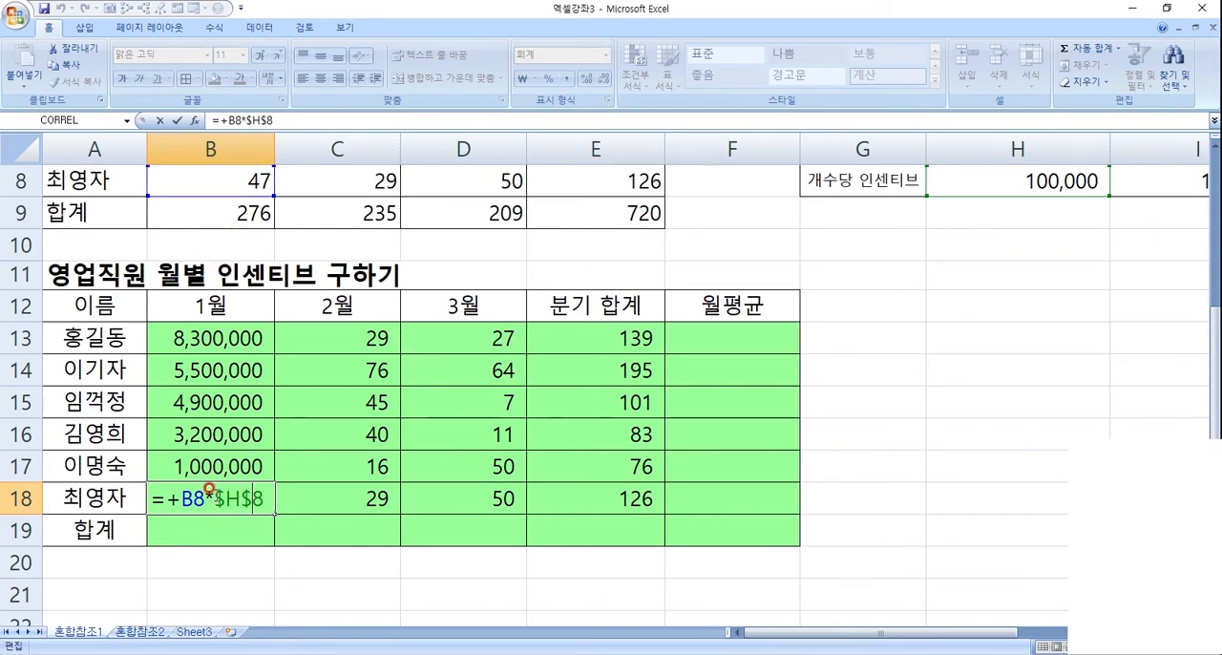
left_click(220, 500)
key("Return")
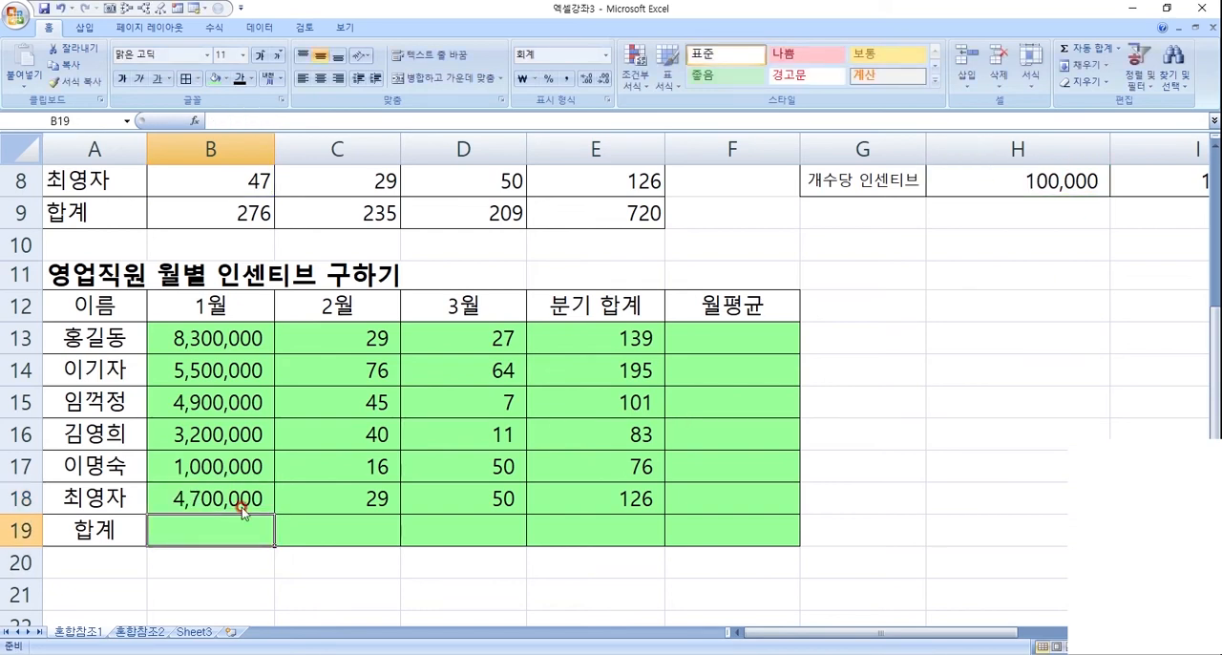
left_click(242, 507)
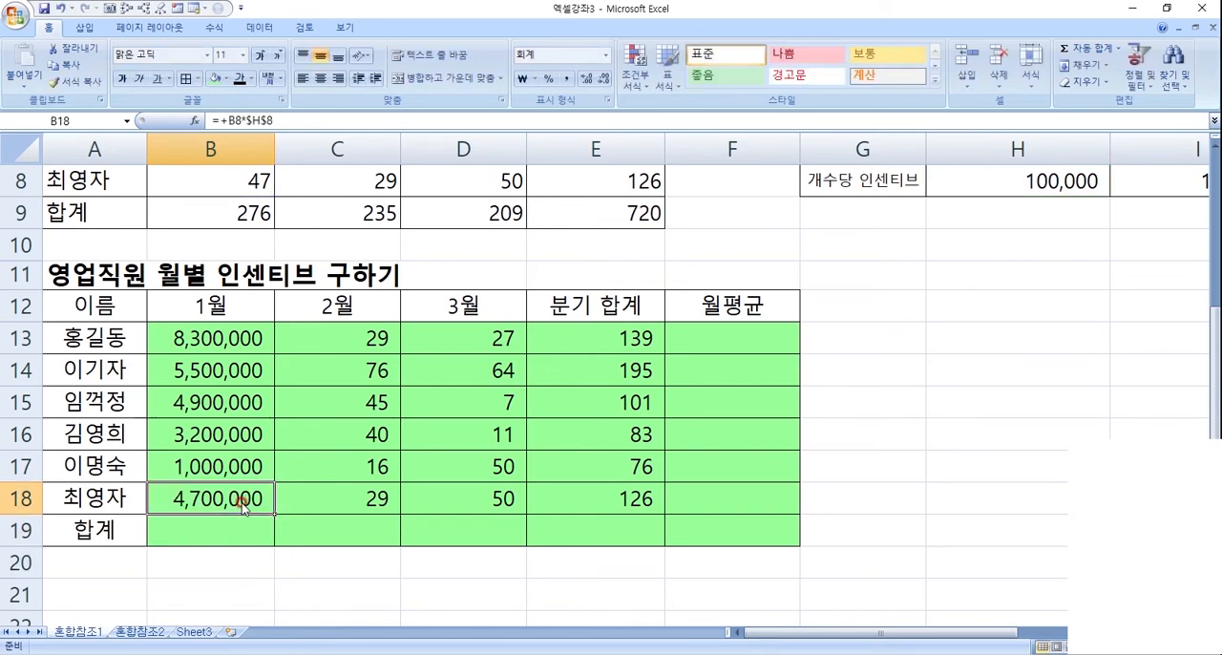
- Copy the B13 formula across to C13 and inspect which rate cell the February formula refers to
scroll(241, 505, "up", 2)
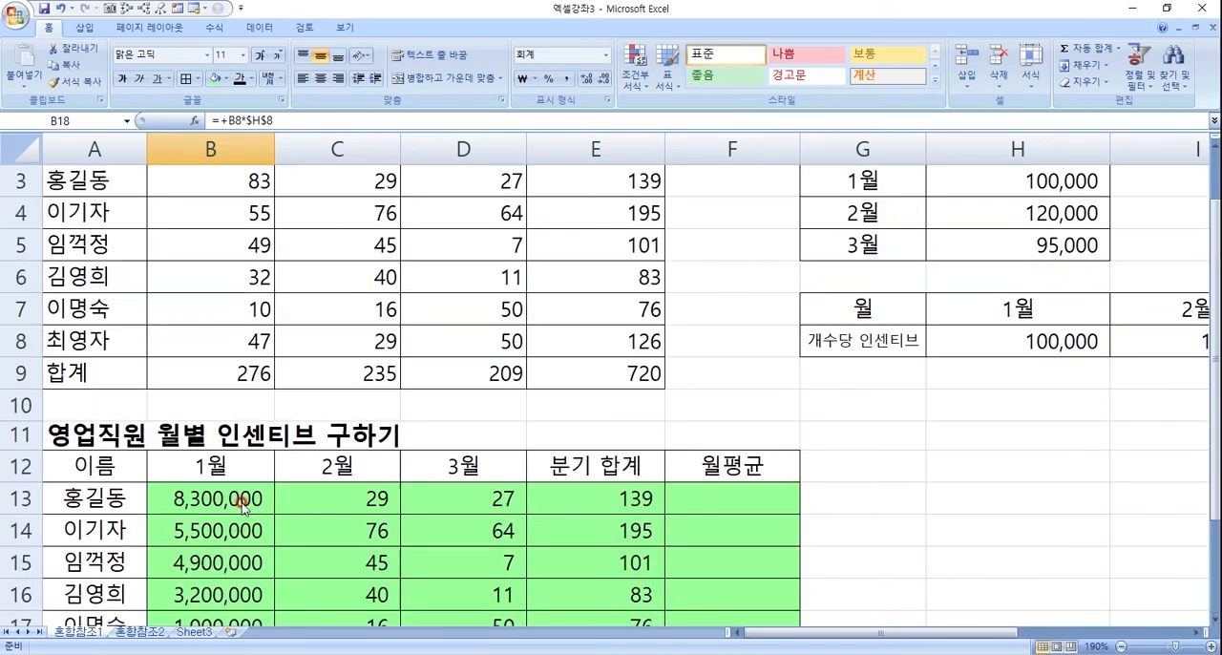
left_click(242, 498)
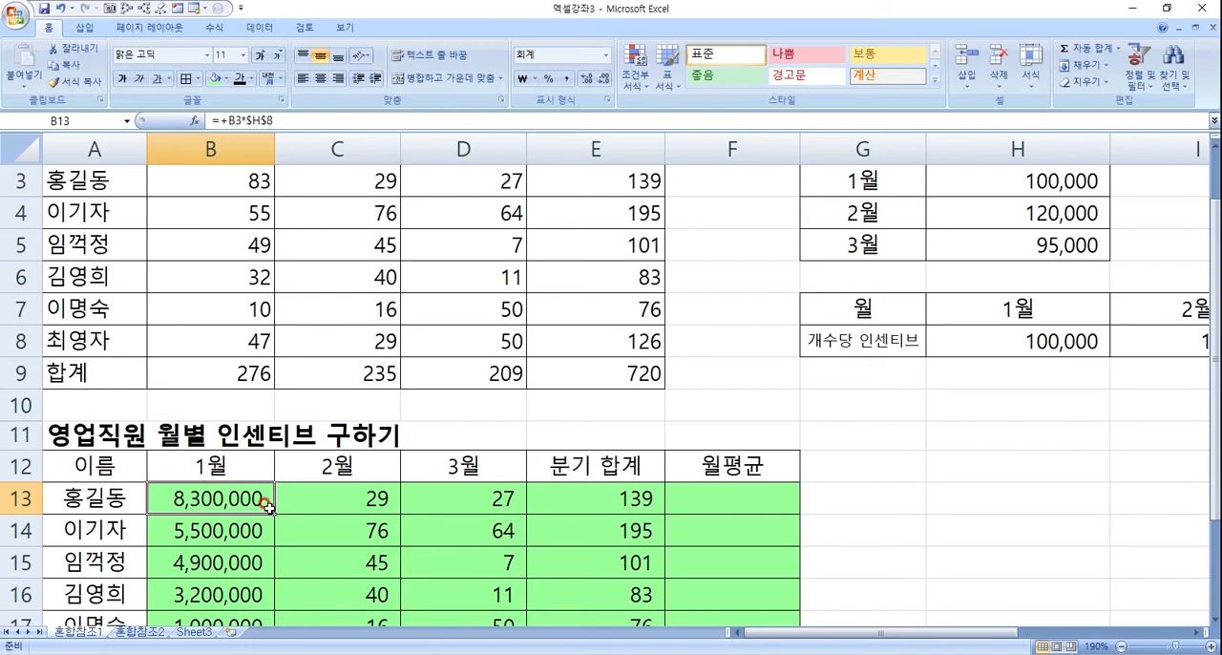
left_click_drag(272, 509, 392, 523)
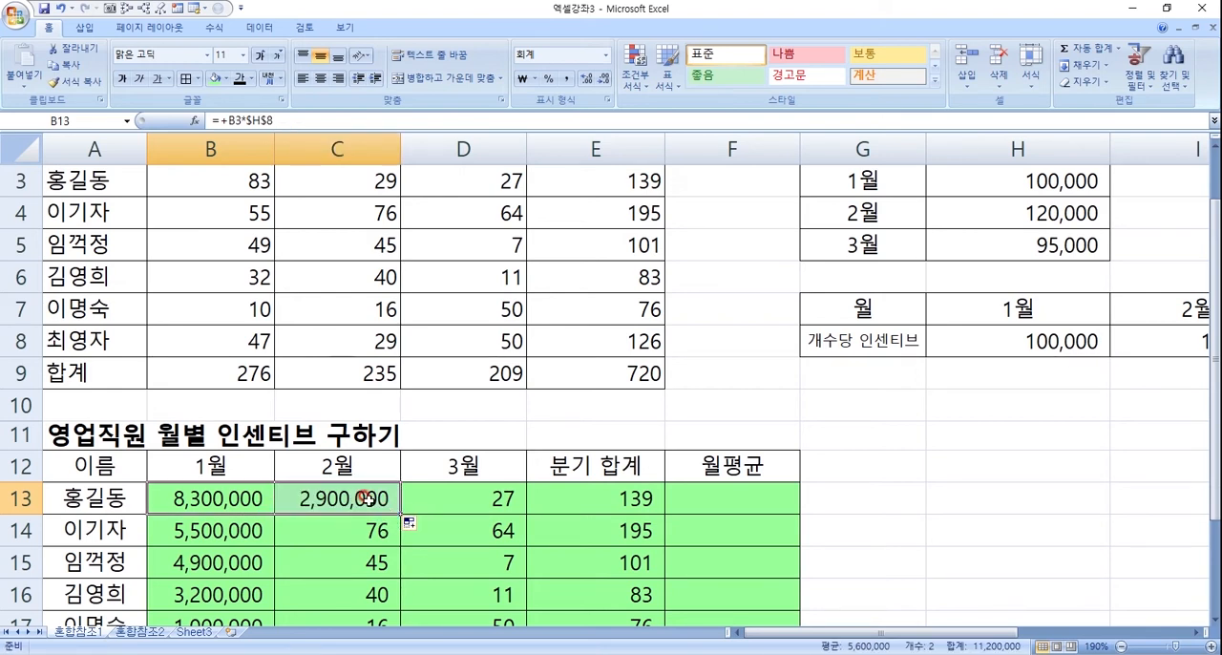
double_click(368, 499)
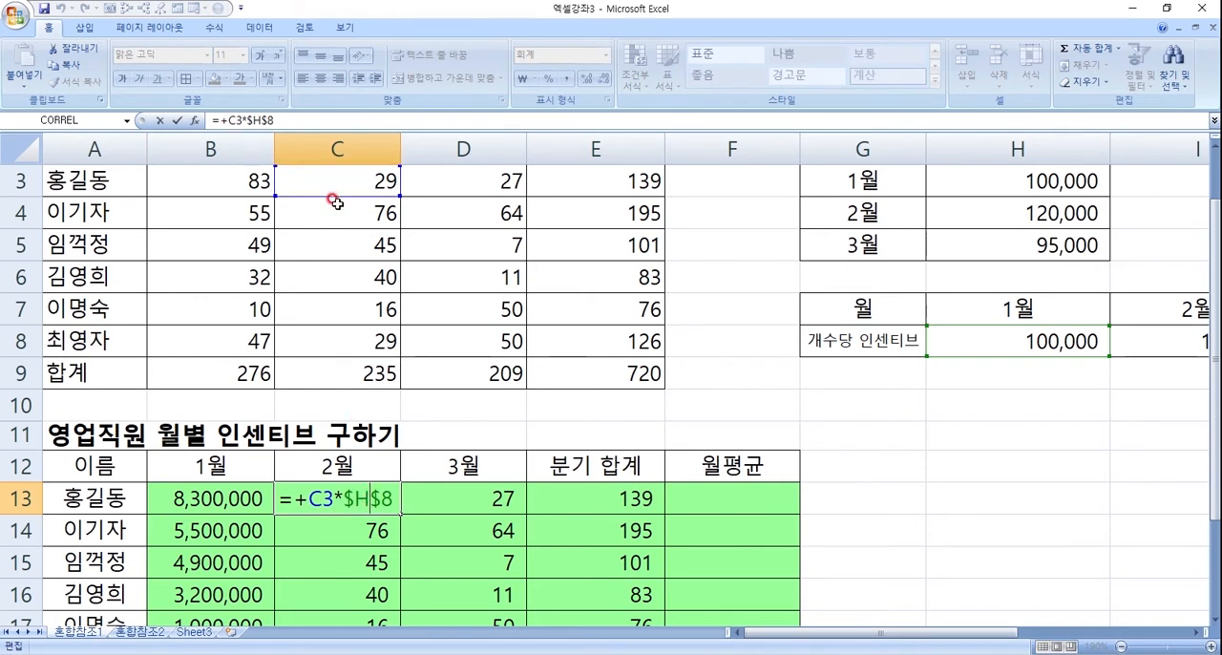
scroll(333, 205, "up", 1)
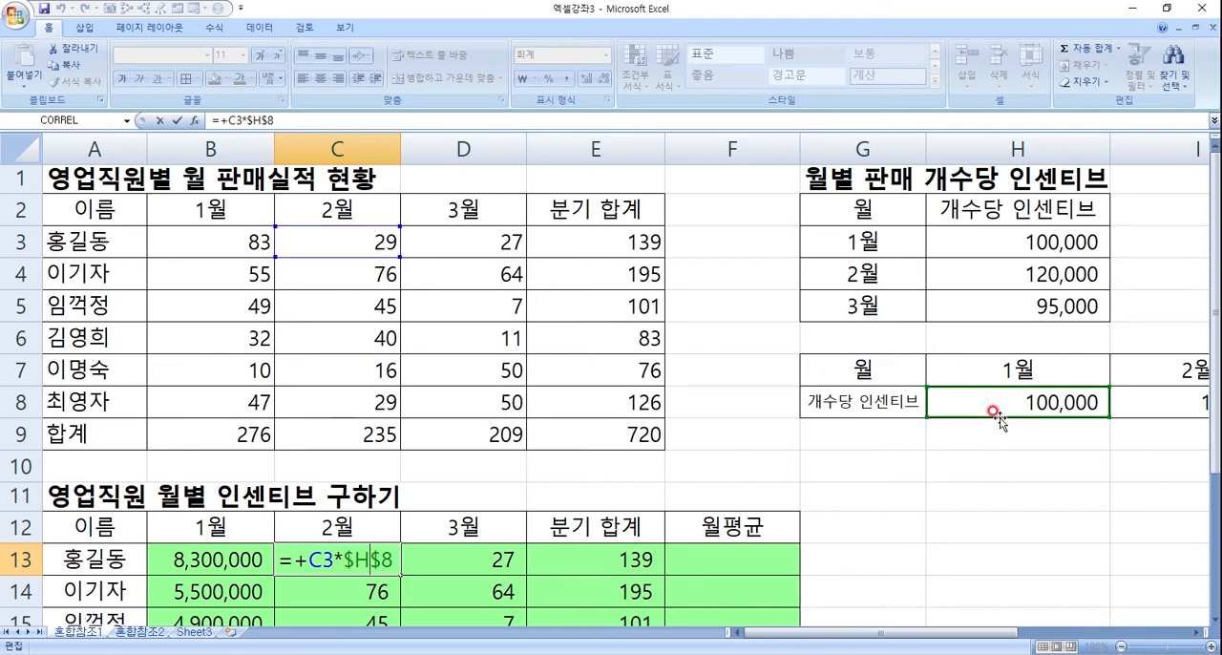
key("Escape")
scroll(616, 477, "down", 1)
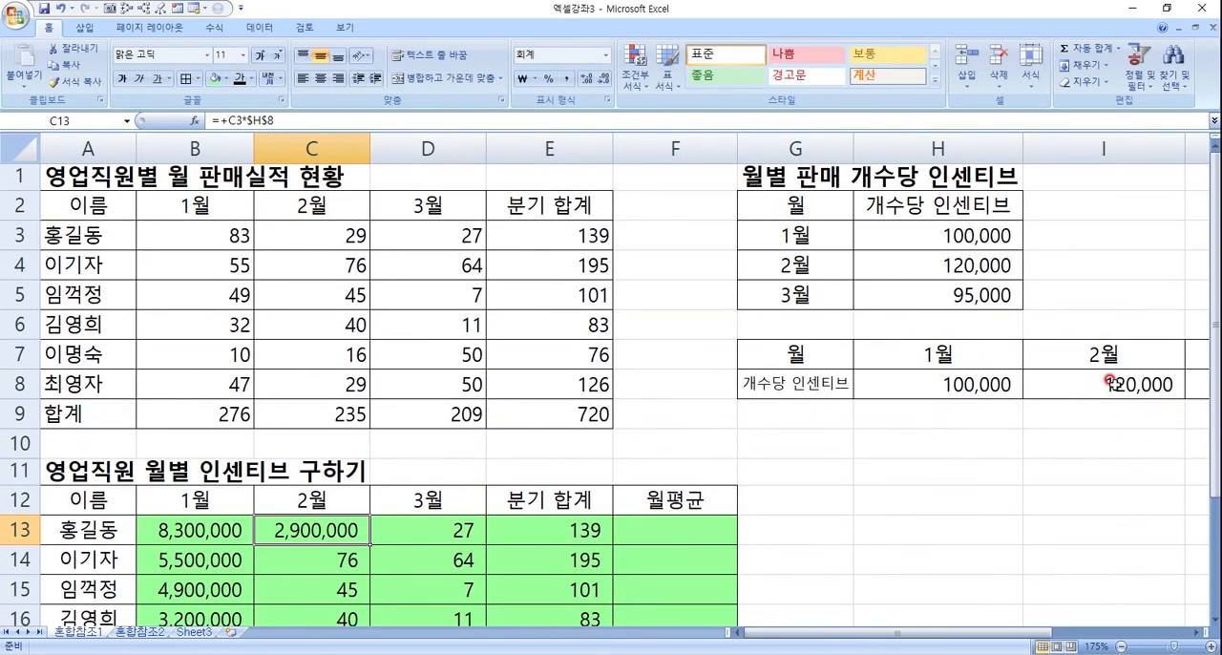
- Move the rate reference in C13 to the February rate so the formula reads =+C3*$I$8, and check it
double_click(301, 538)
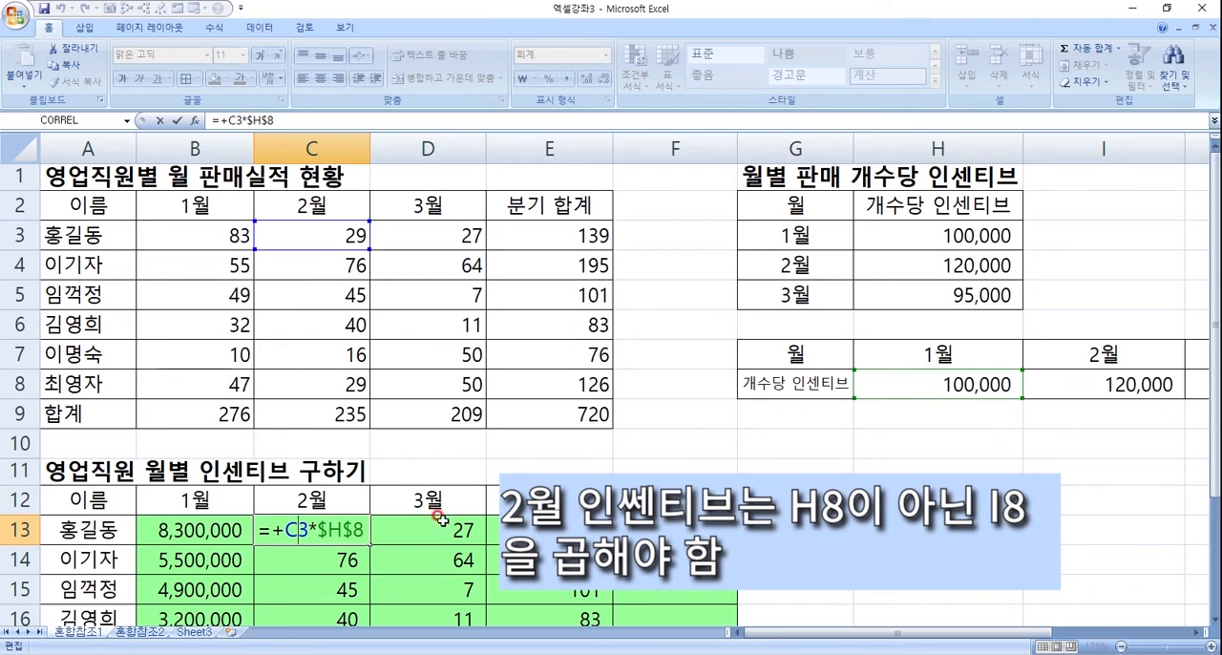
mouse_move(906, 399)
left_mouse_down()
mouse_move(1085, 386)
mouse_move(901, 402)
mouse_move(901, 391)
left_mouse_up()
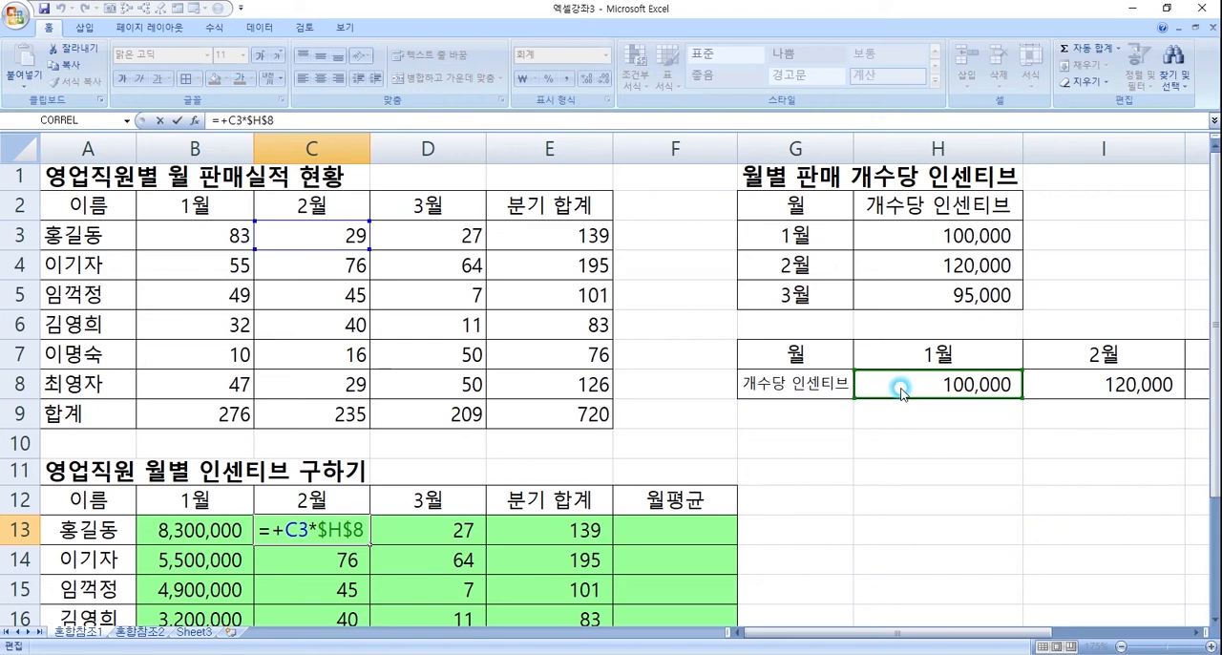
left_click_drag(902, 391, 1094, 382)
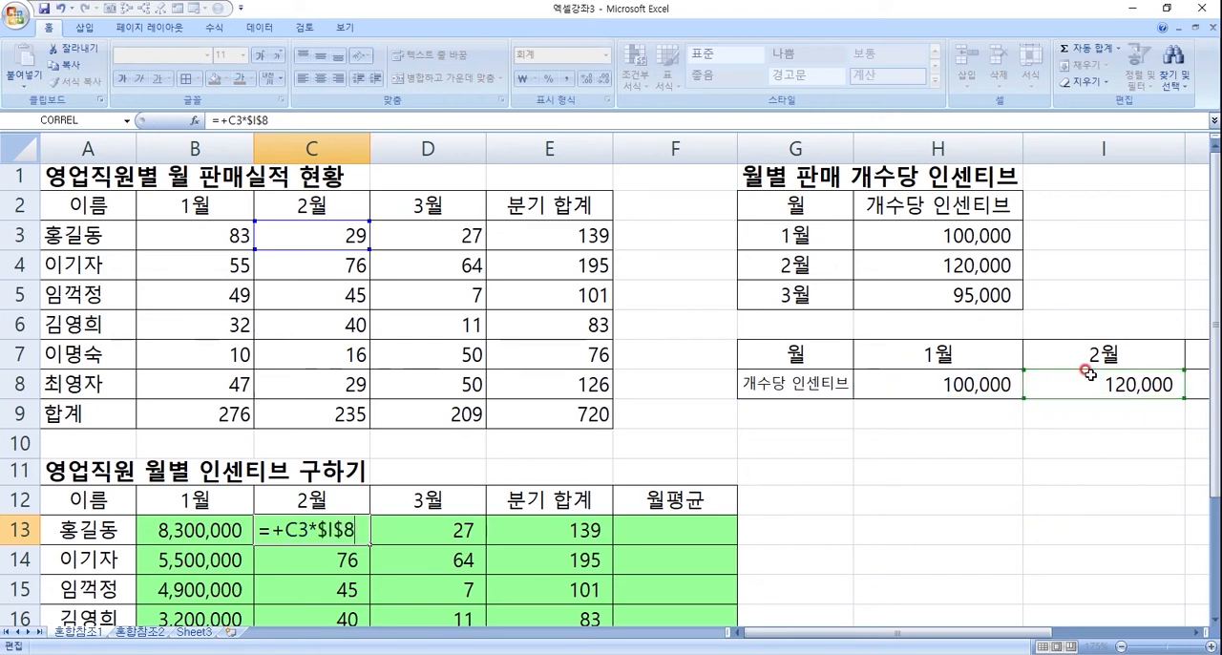
key("Return")
double_click(344, 533)
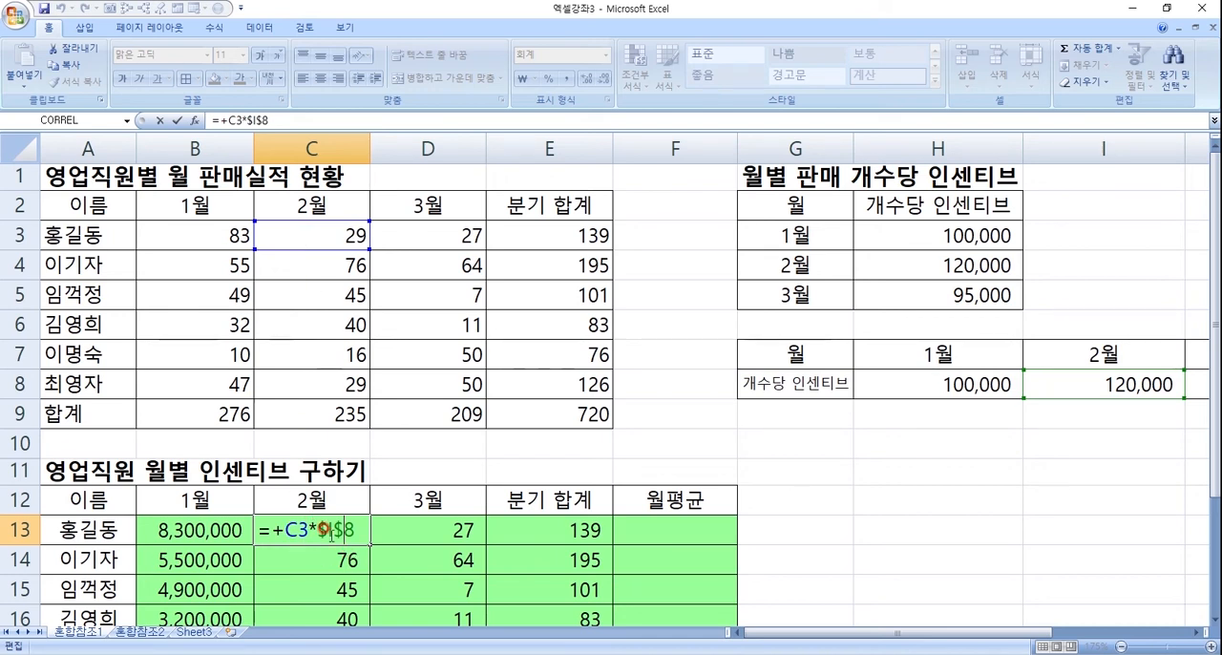
key("Return")
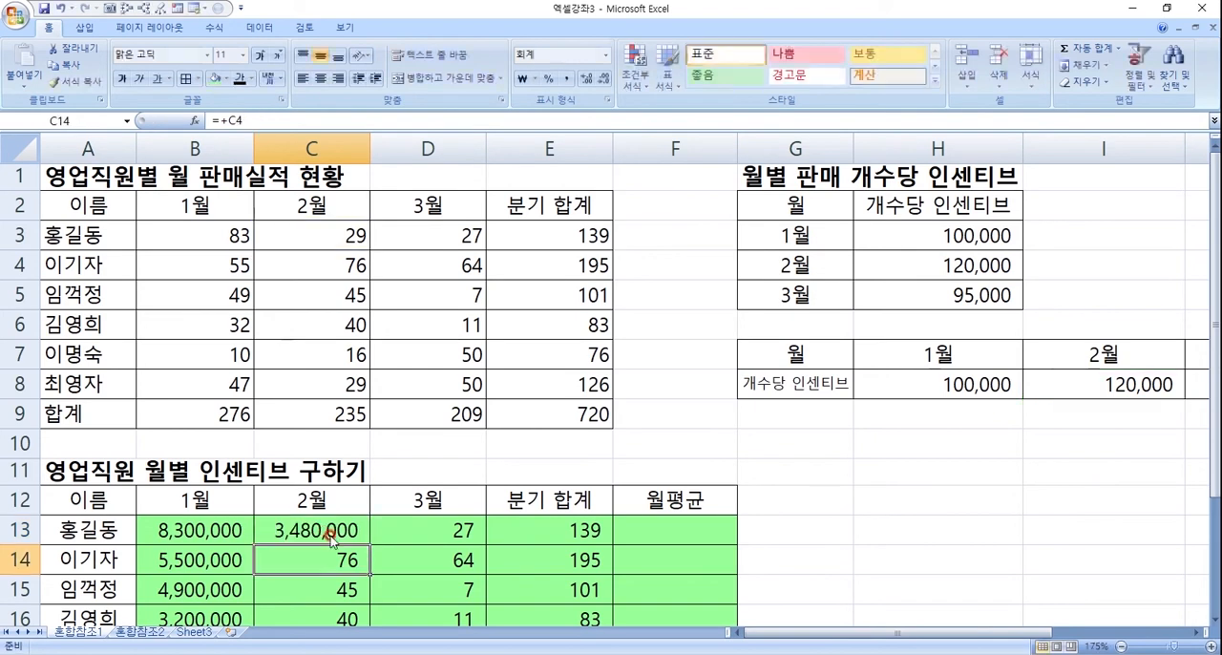
- Copy the C13 formula down through C18 and check the references in C18
left_click(356, 538)
scroll(356, 537, "down", 2)
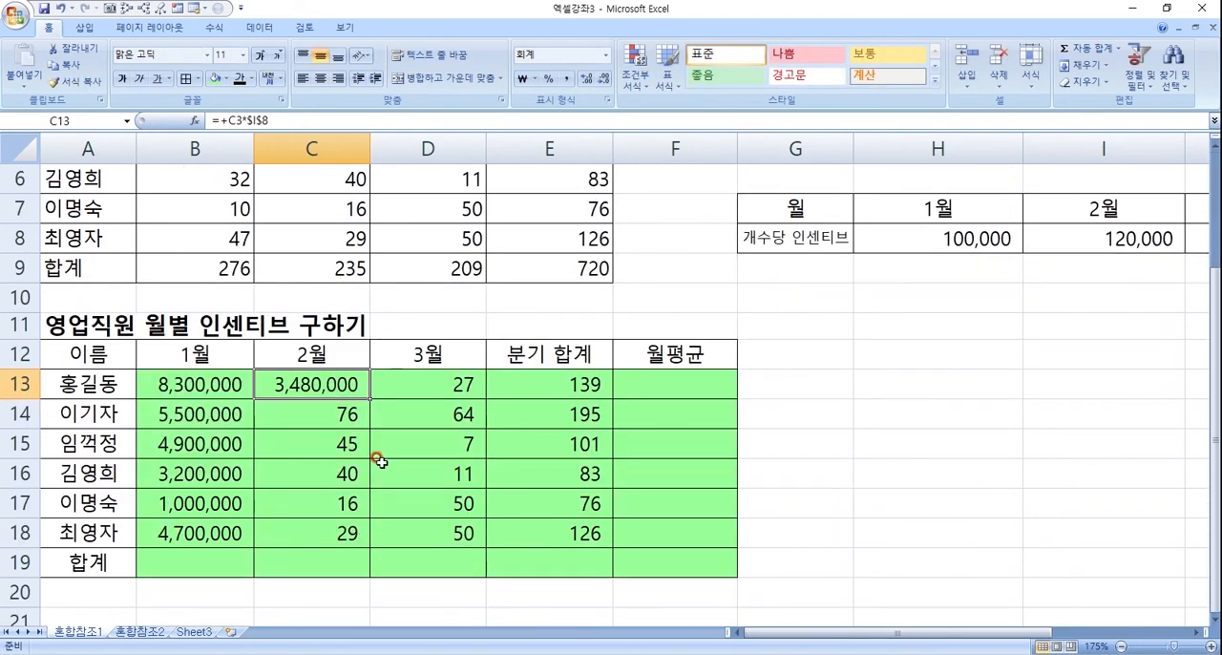
double_click(371, 394)
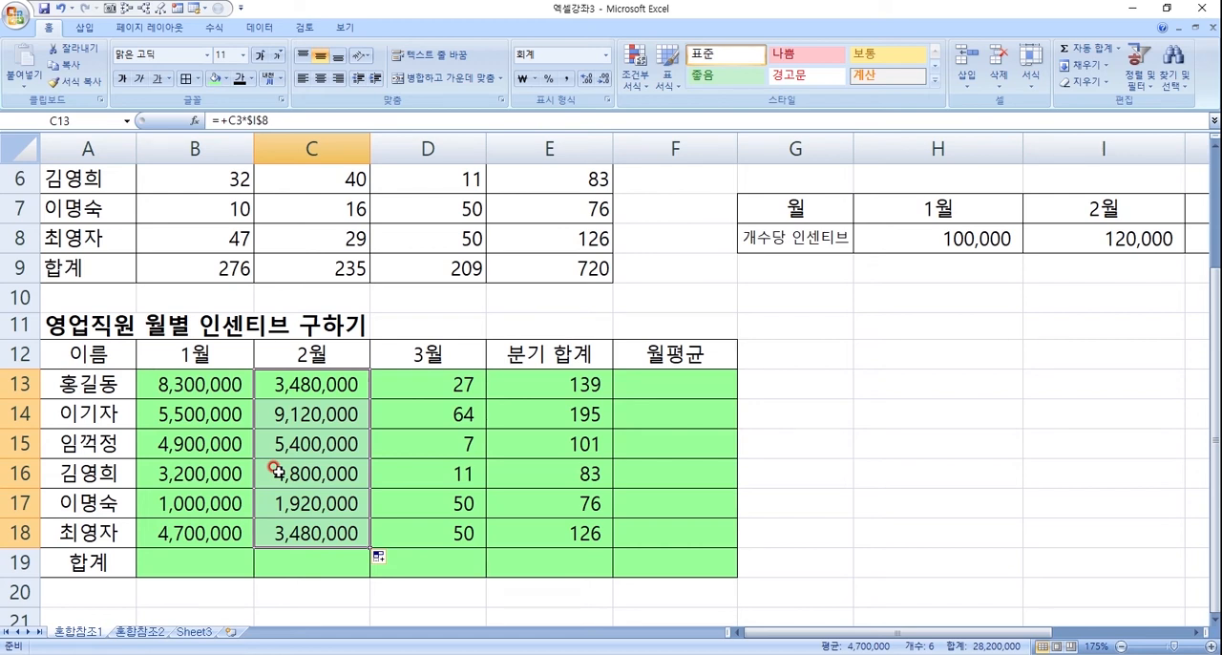
double_click(318, 531)
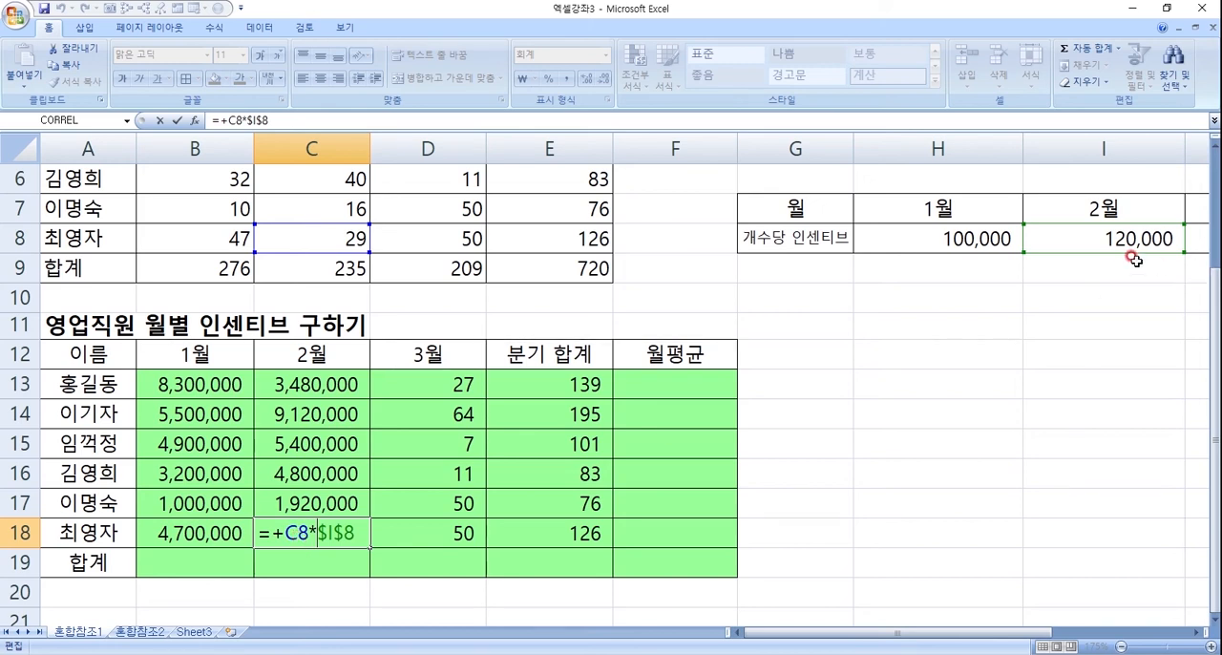
key("Return")
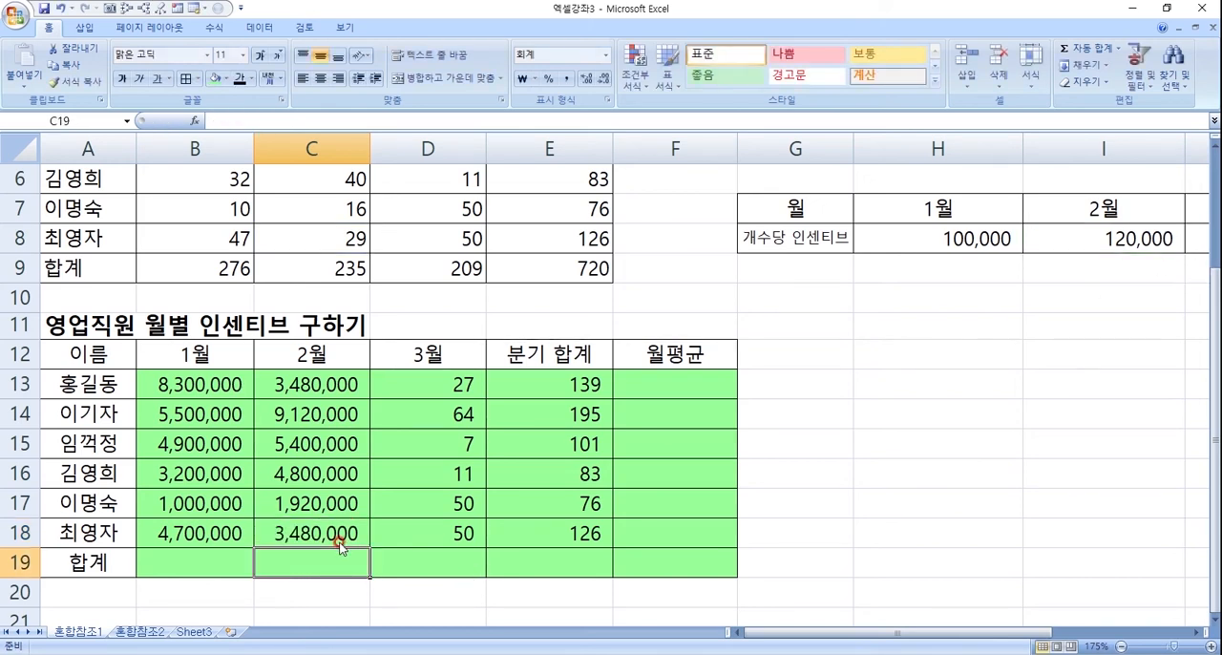
left_click(342, 541)
- Copy the C13 formula into D13 and redirect its rate reference to the March rate, giving =+D3*$J$8
left_click(334, 377)
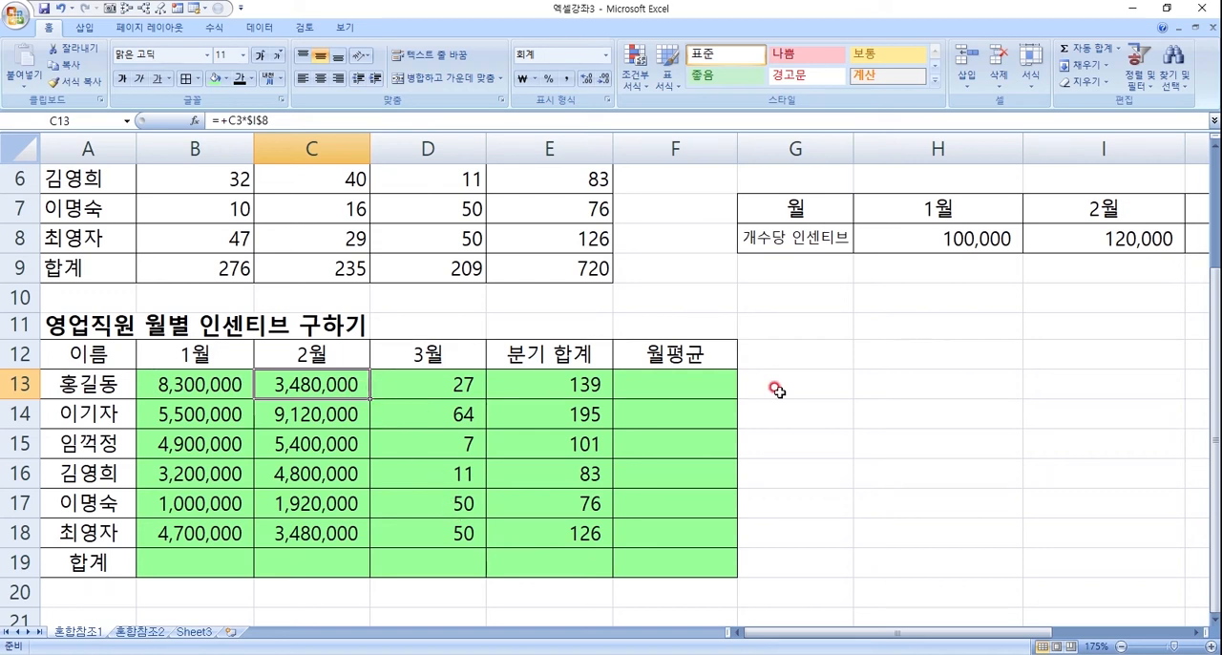
left_click_drag(364, 390, 449, 390)
double_click(460, 387)
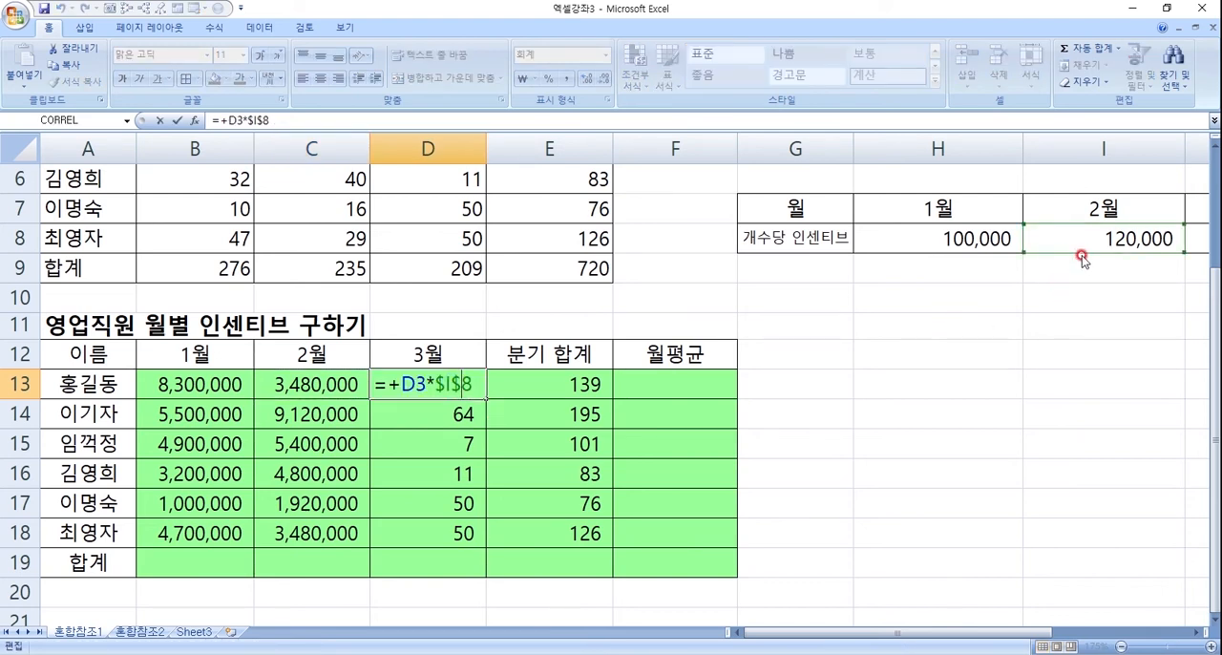
left_click(1197, 633)
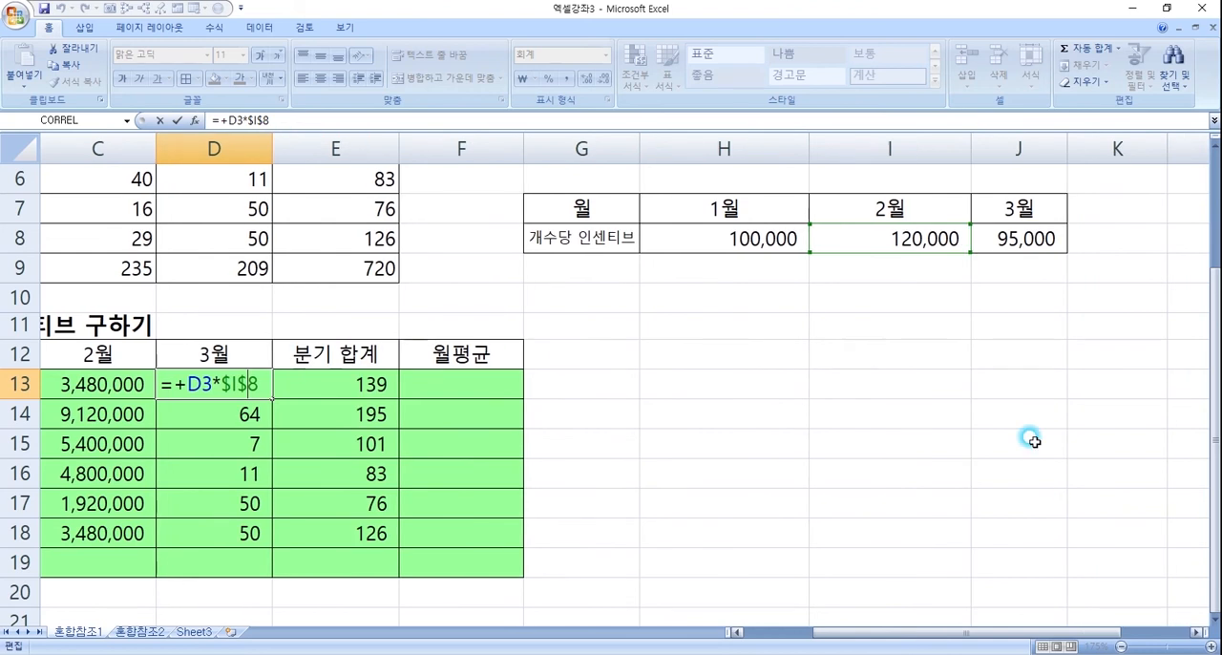
left_click(927, 245)
left_click(1012, 245)
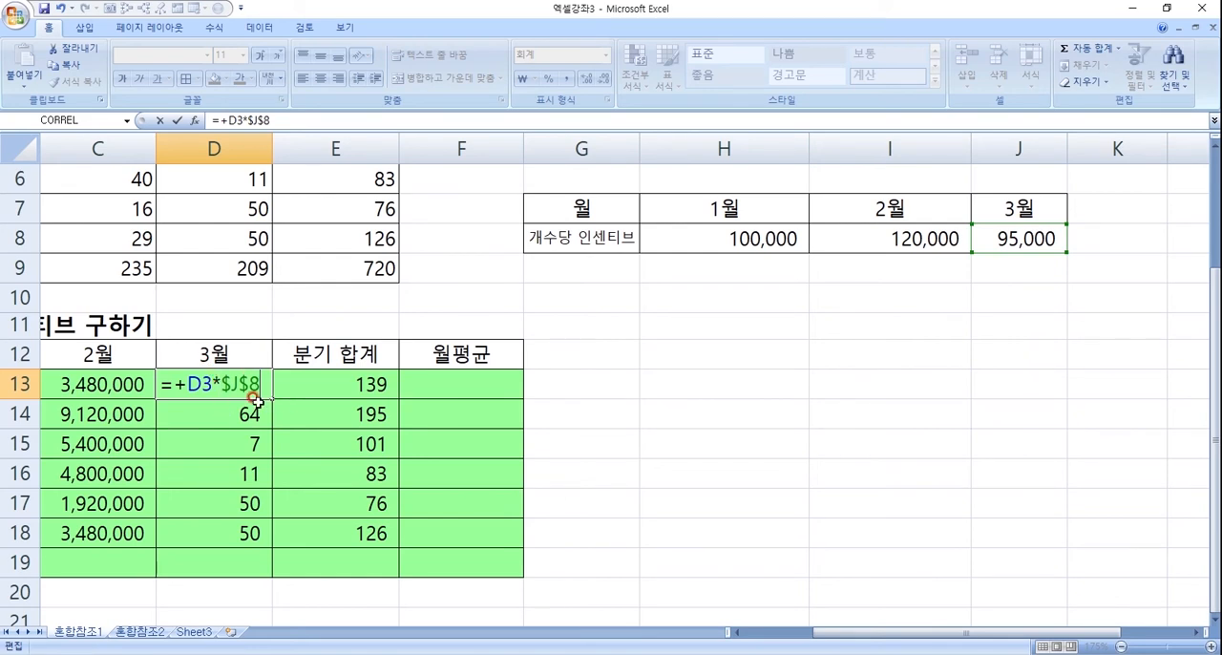
key("Return")
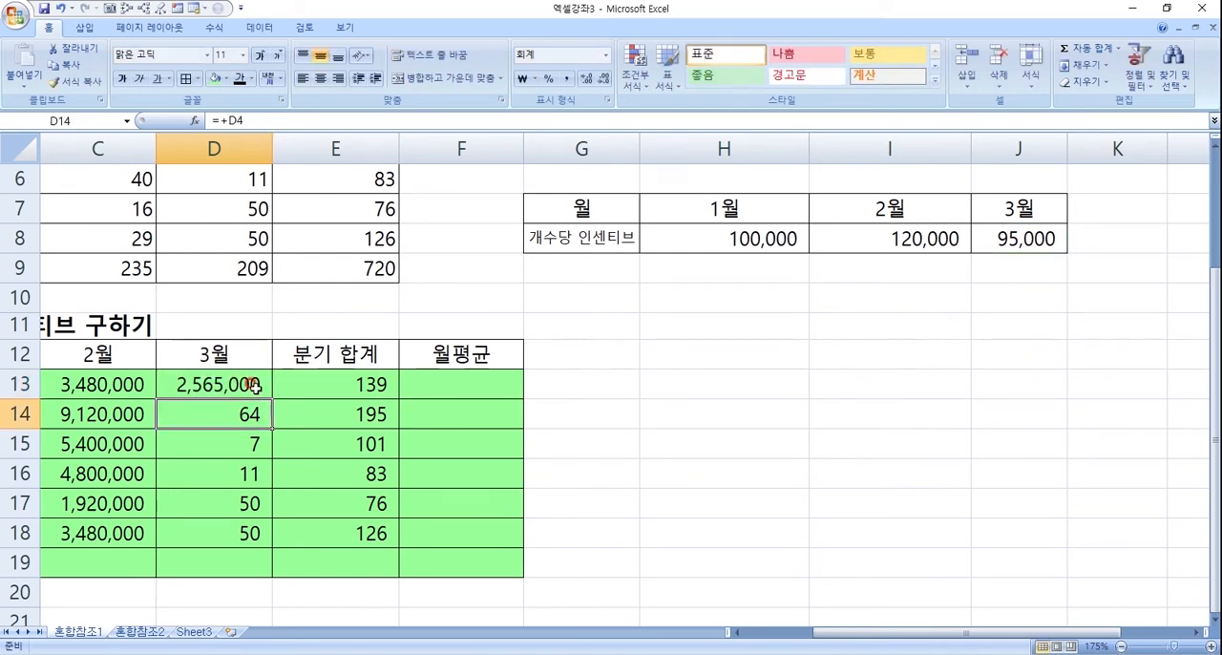
- Change the rate reference in B13 to the mixed form with only the row fixed, so it reads =+B3*H$8
left_click(254, 386)
key("Home")
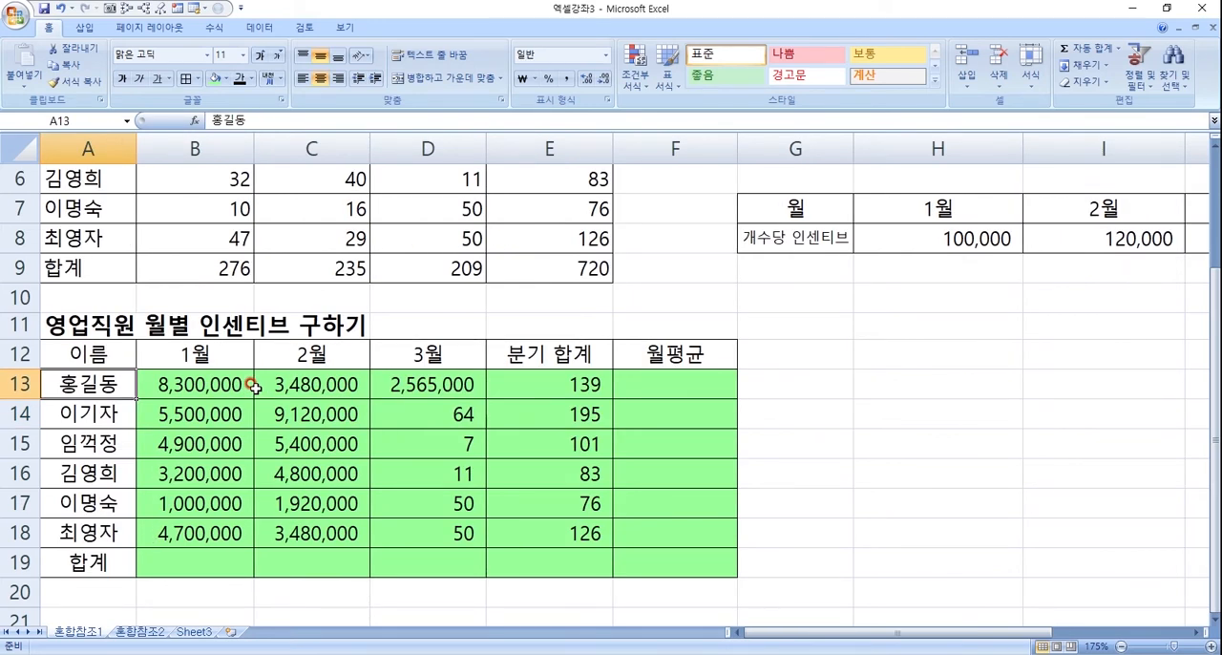
left_click(248, 384)
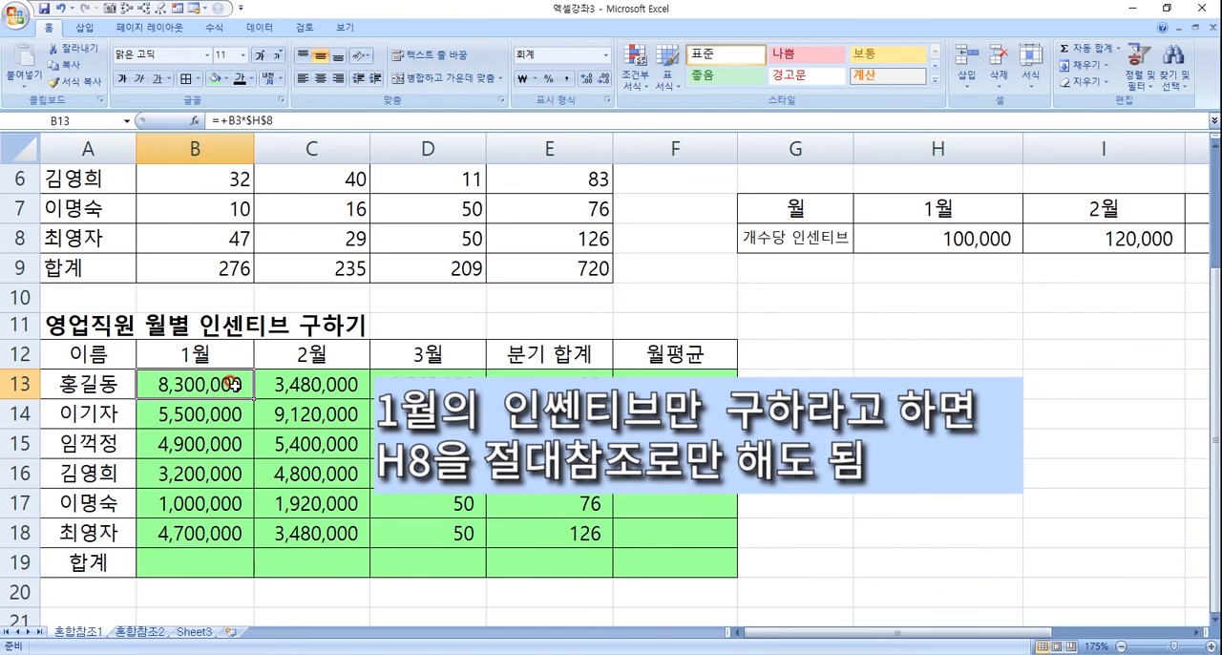
double_click(233, 384)
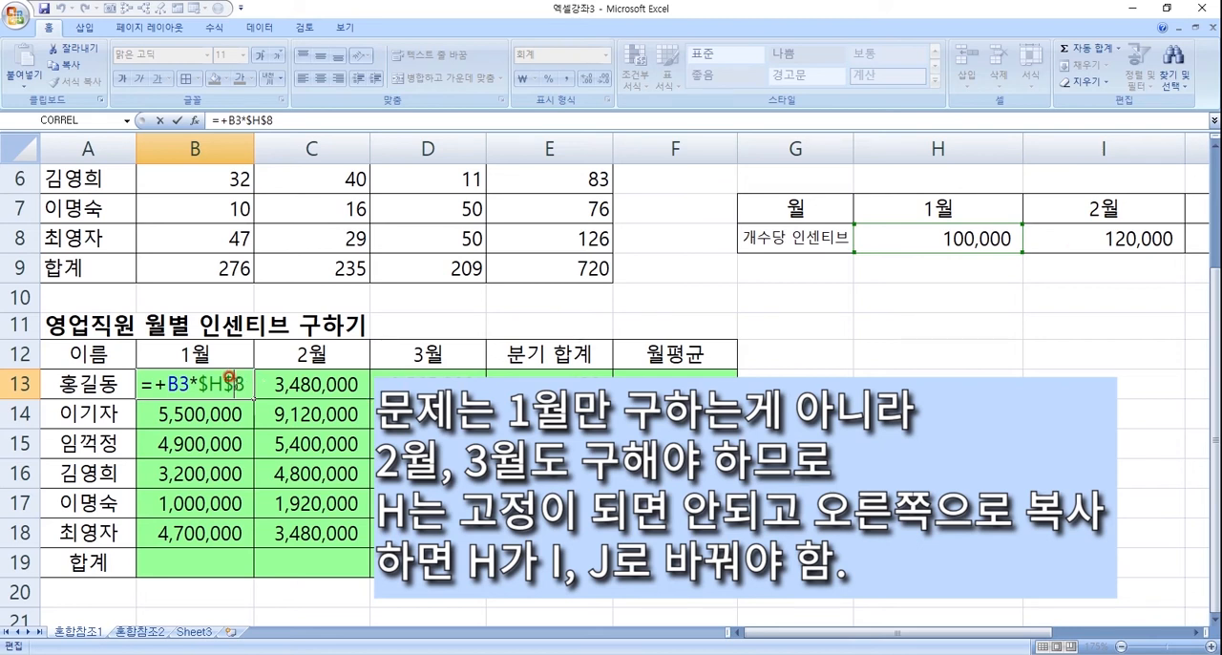
left_click(208, 383)
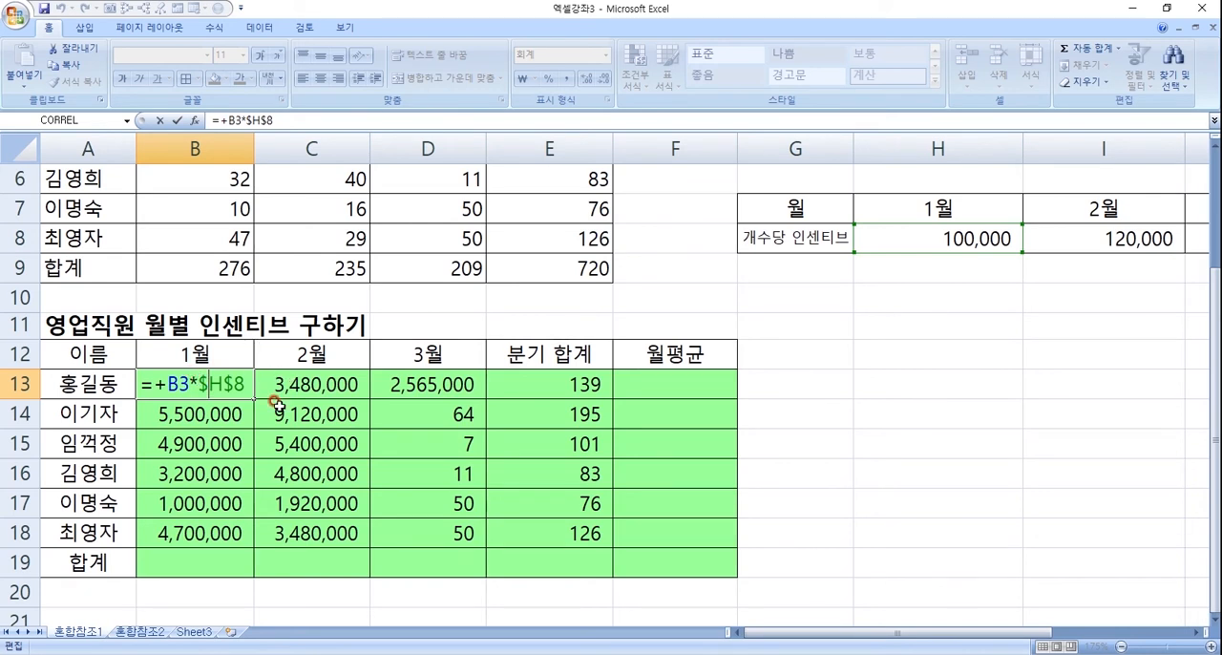
key("BackSpace")
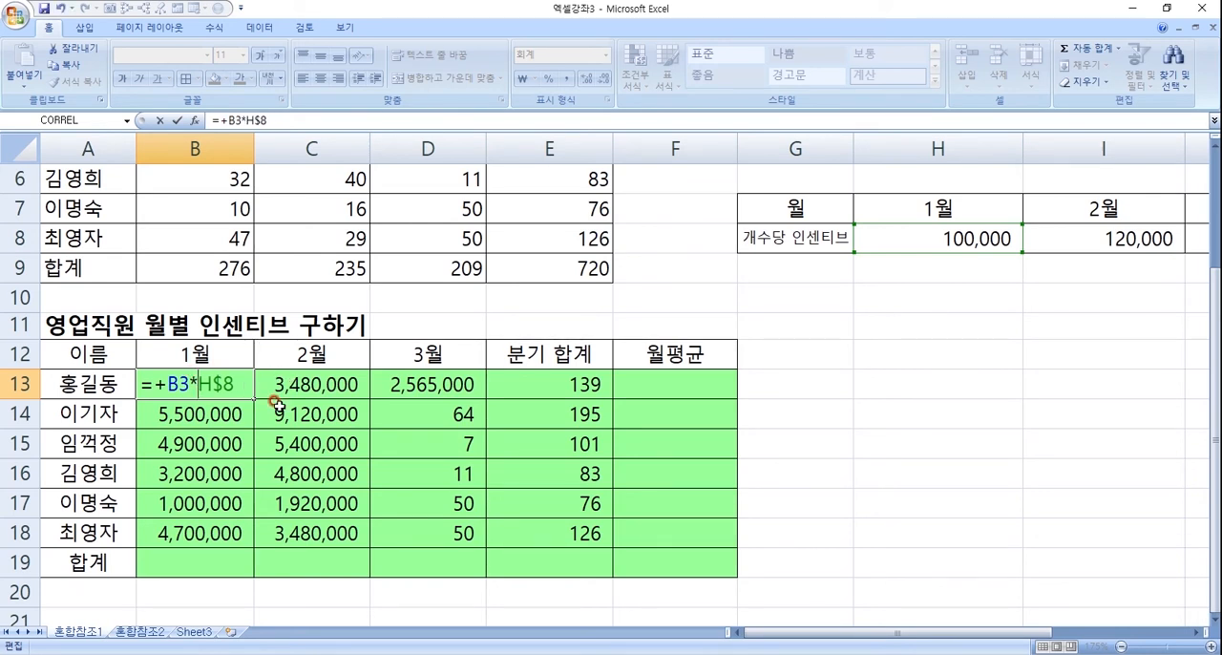
type("$")
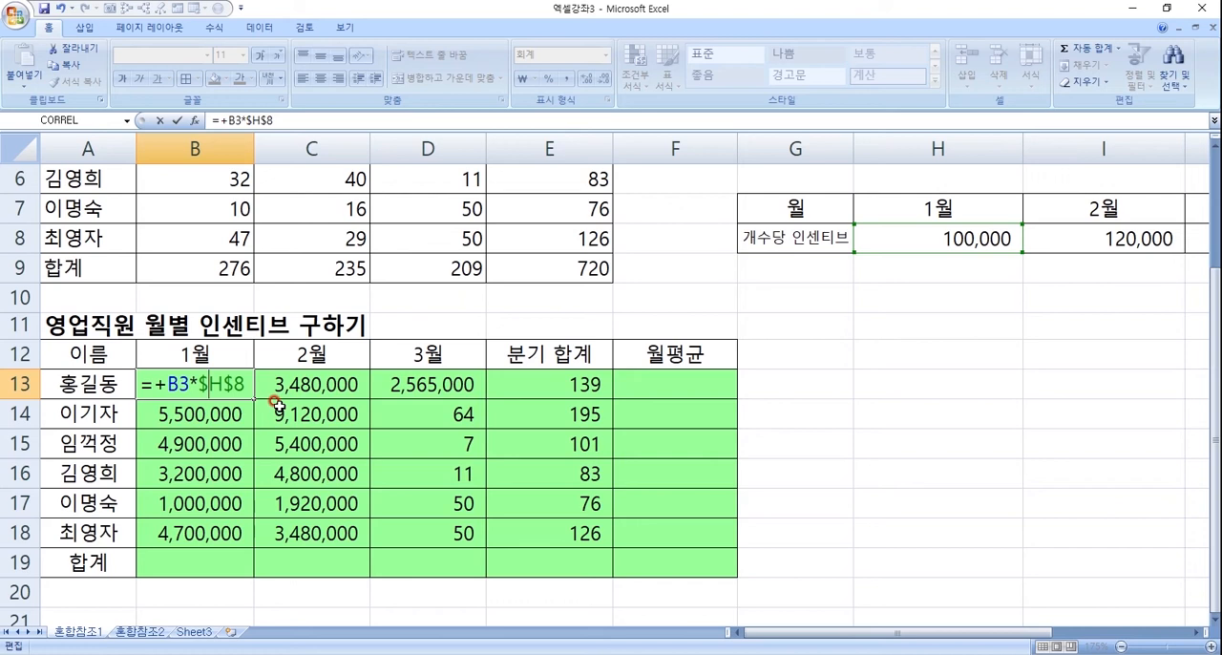
key("F4")
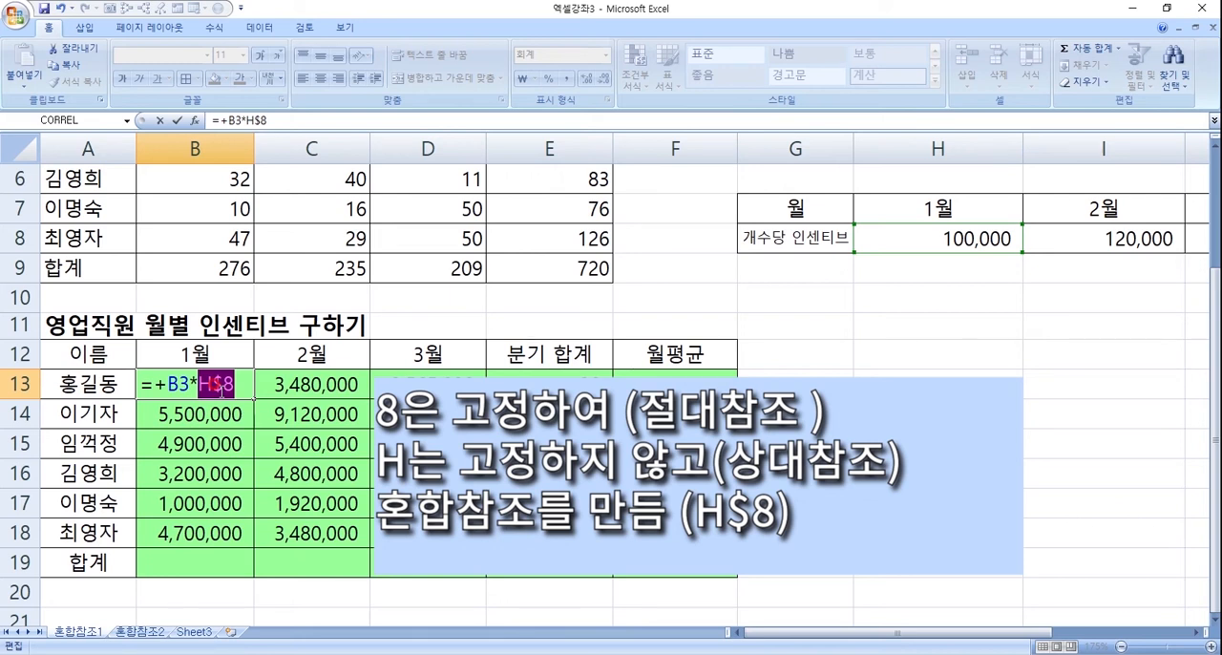
key("Return")
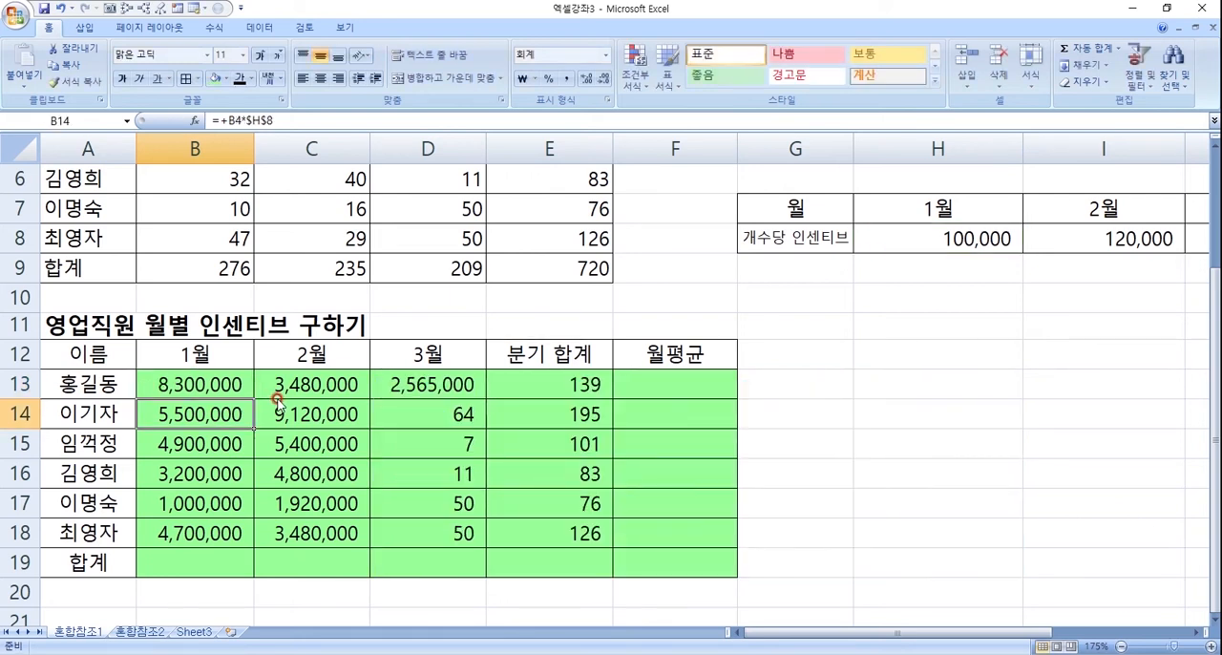
- Copy the formula =+B3*H$8 from B13 down through B18 and across to C13
left_click(216, 382)
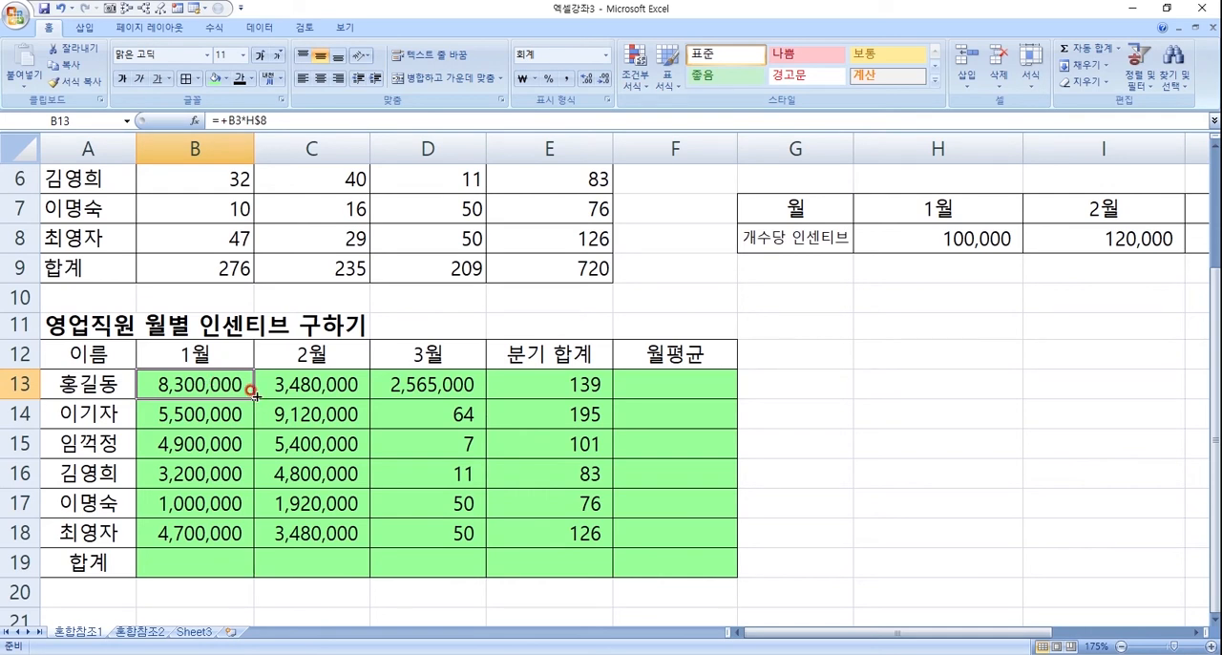
left_click_drag(256, 394, 254, 544)
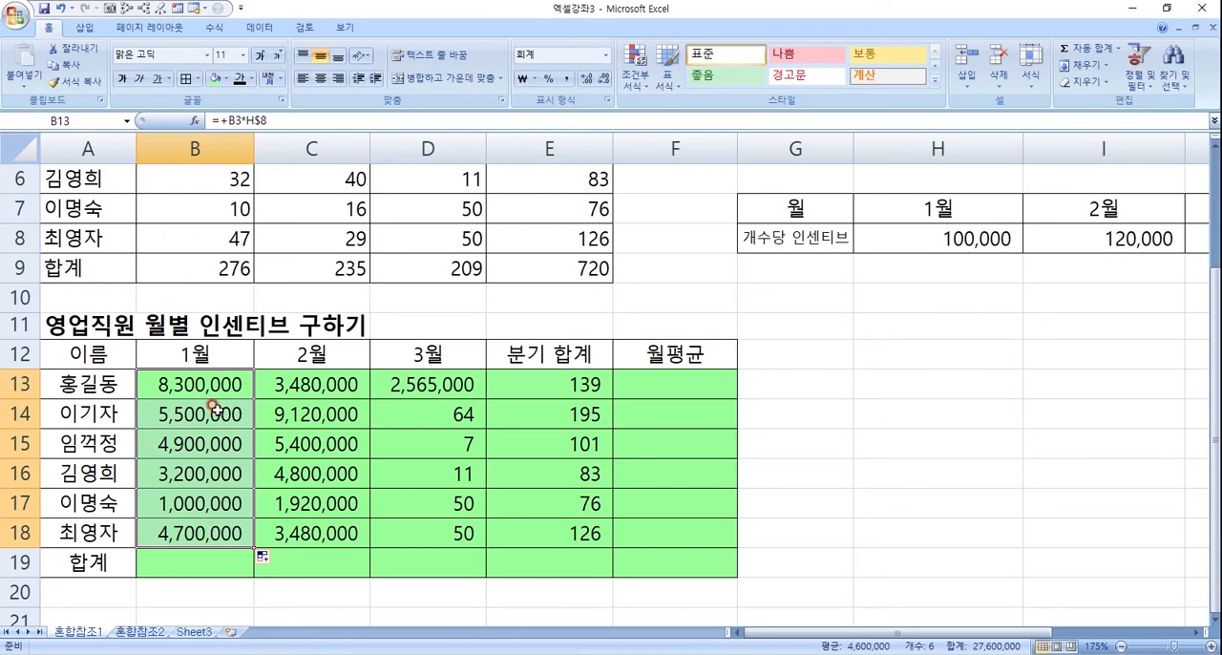
left_click(229, 382)
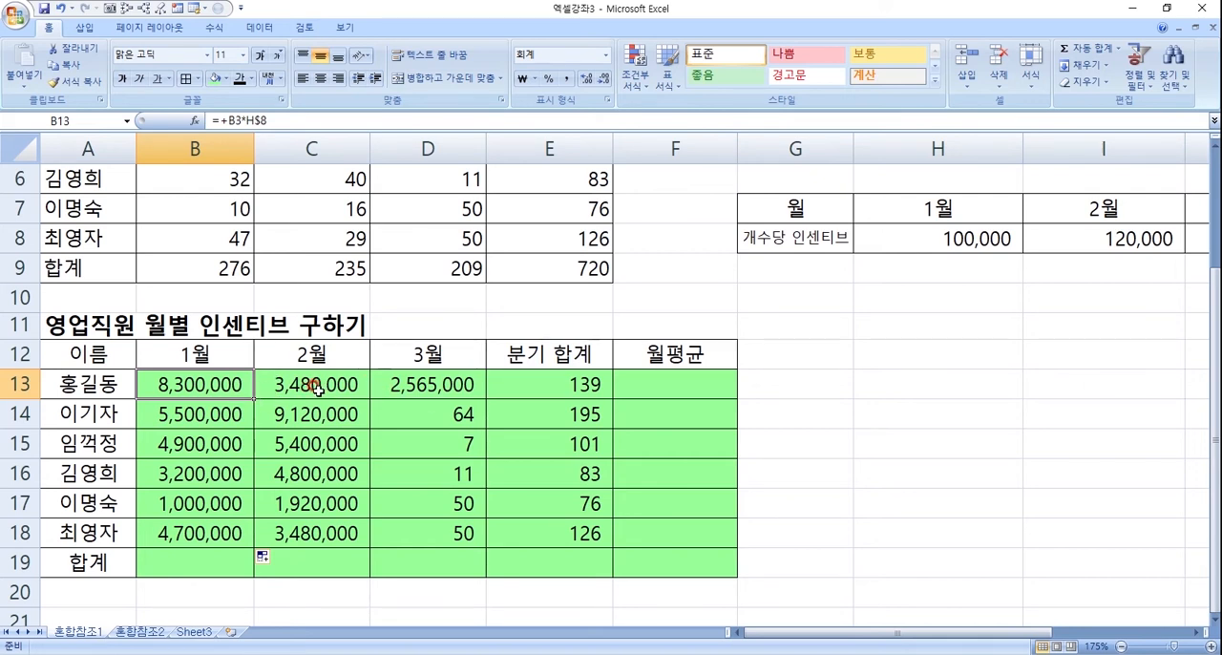
left_click_drag(255, 400, 353, 400)
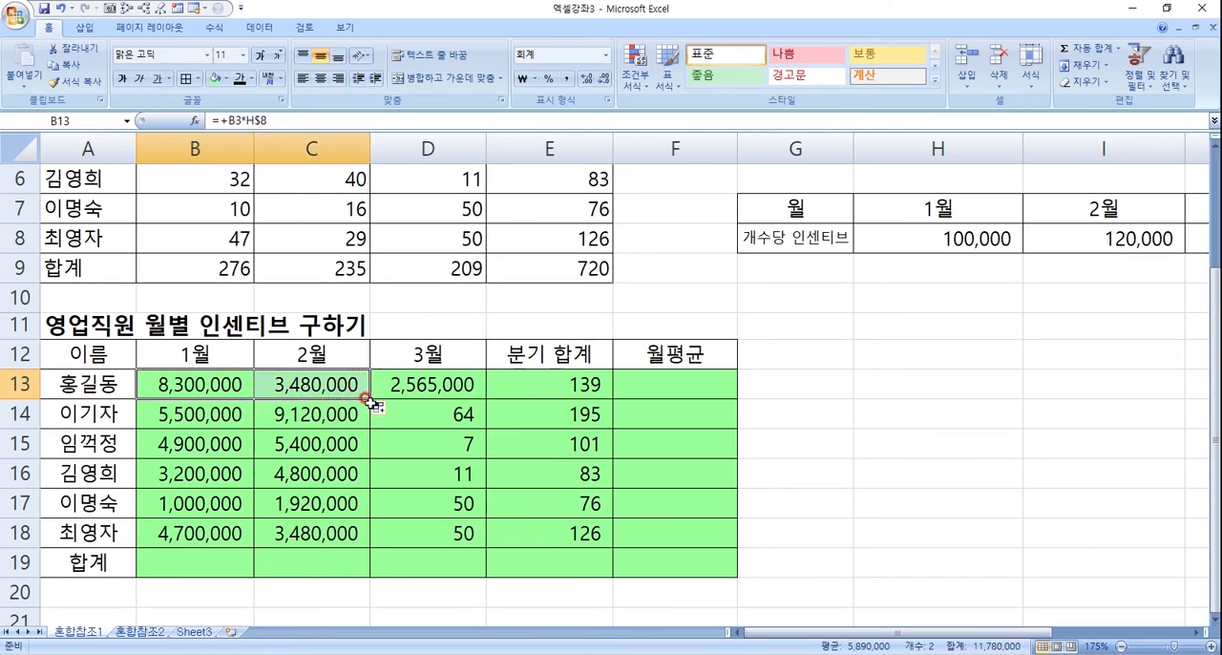
- Copy the mixed-reference formula from B13:C13 across into D13 and check which sales and rate cells it uses
left_click_drag(370, 401, 449, 393)
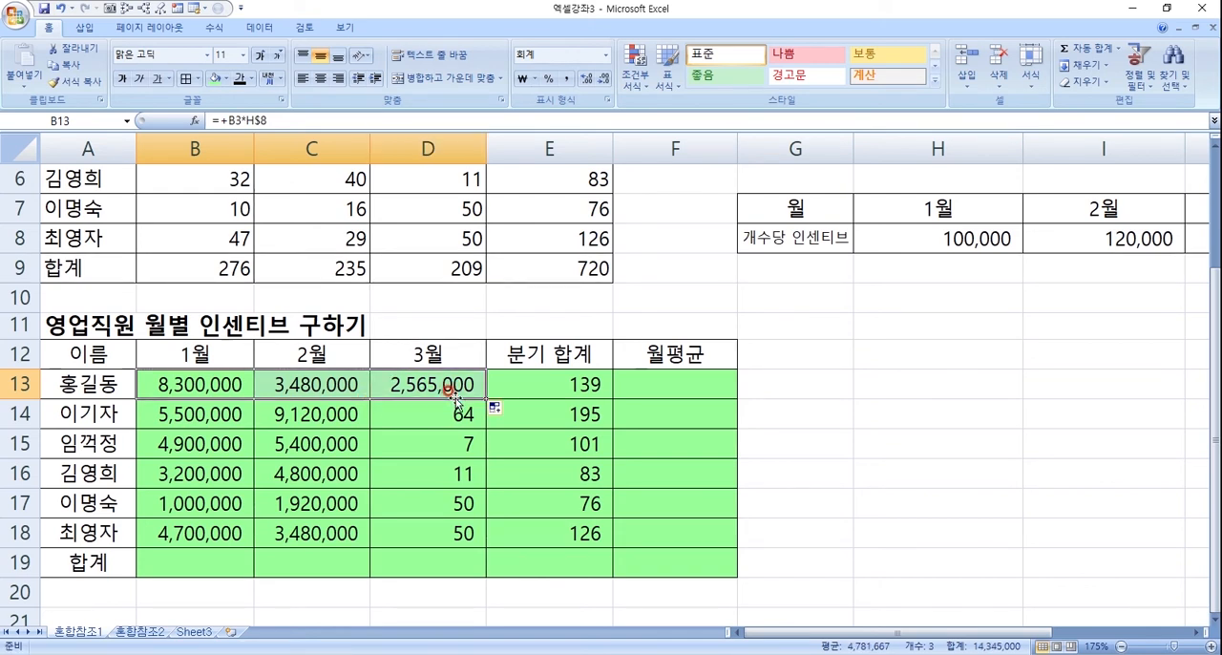
left_click(435, 384)
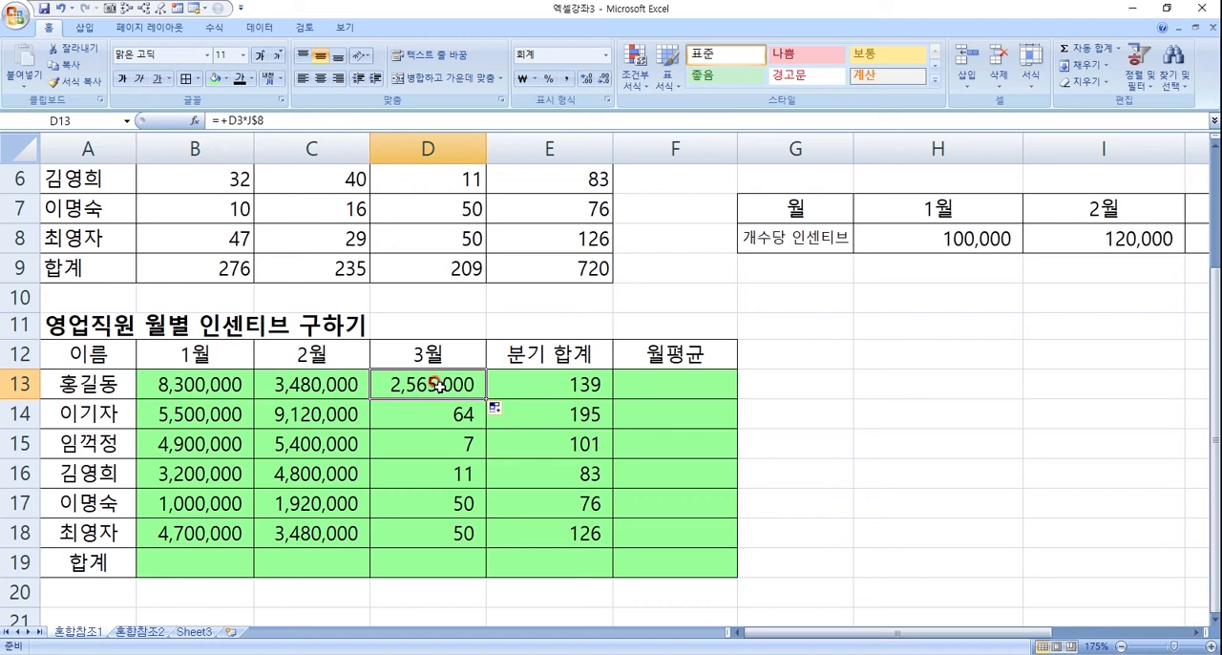
double_click(434, 384)
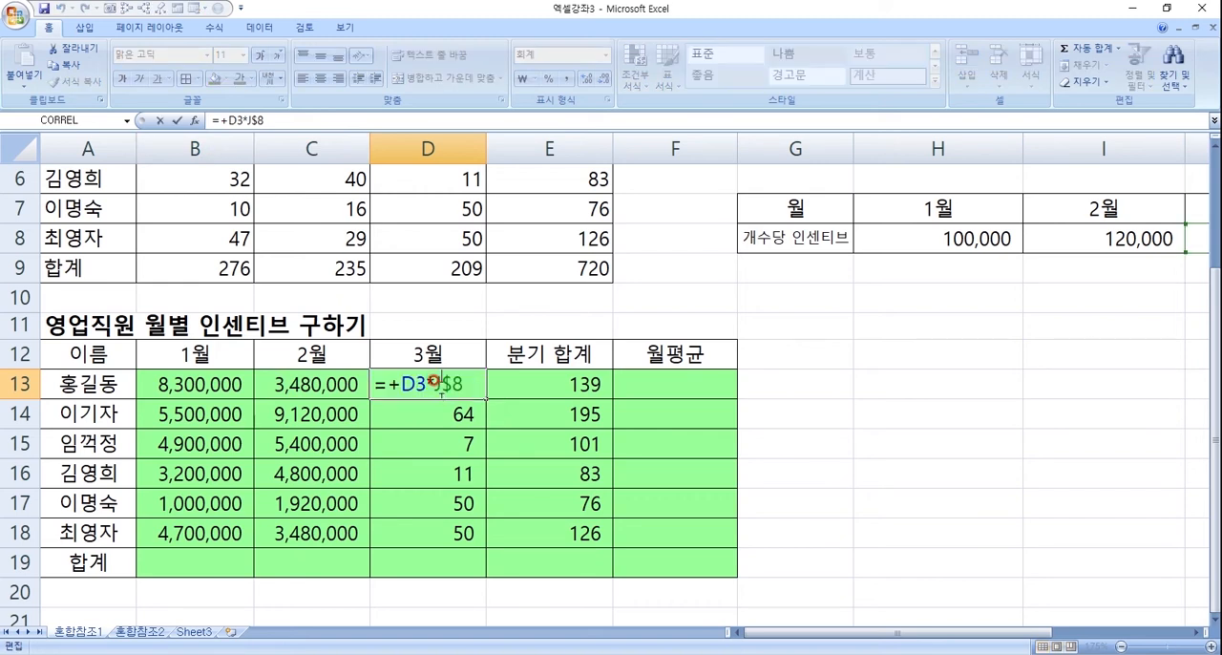
scroll(441, 392, "up", 2)
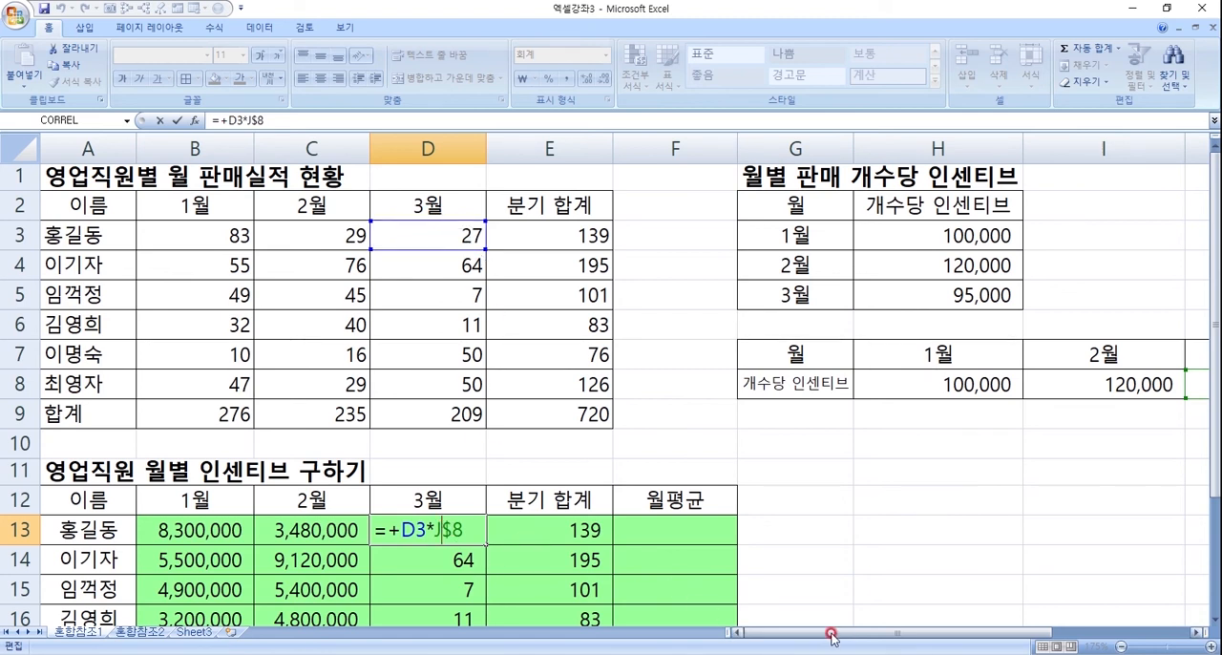
left_click_drag(877, 637, 910, 636)
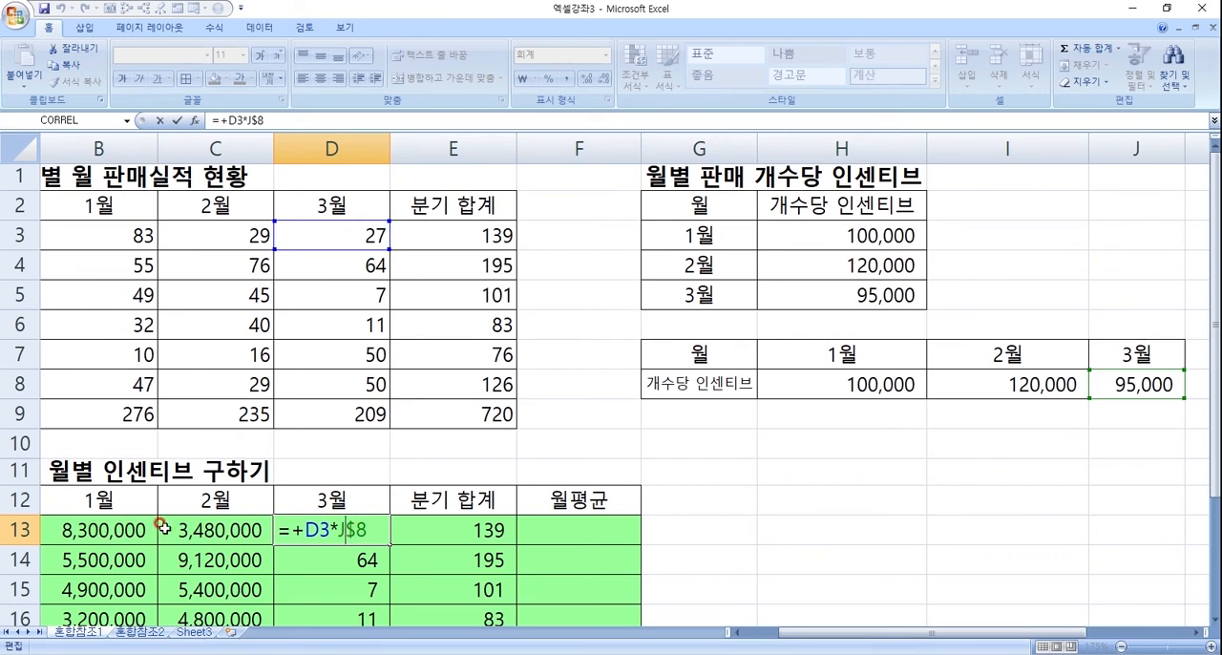
key("Return")
- Inspect the D13 formula =+D3*J$8 again, tracing its references to the March sales count and the March rate
left_click(346, 535)
double_click(346, 535)
key("Return")
key("Return")
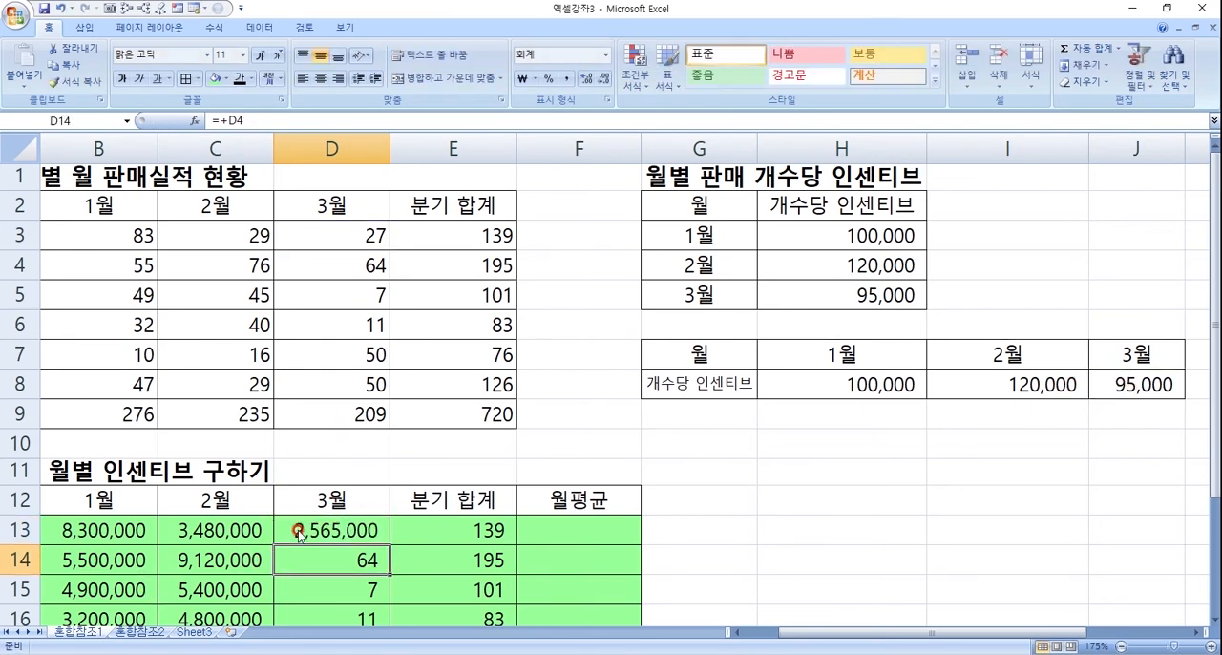
key("Down")
left_click(296, 530)
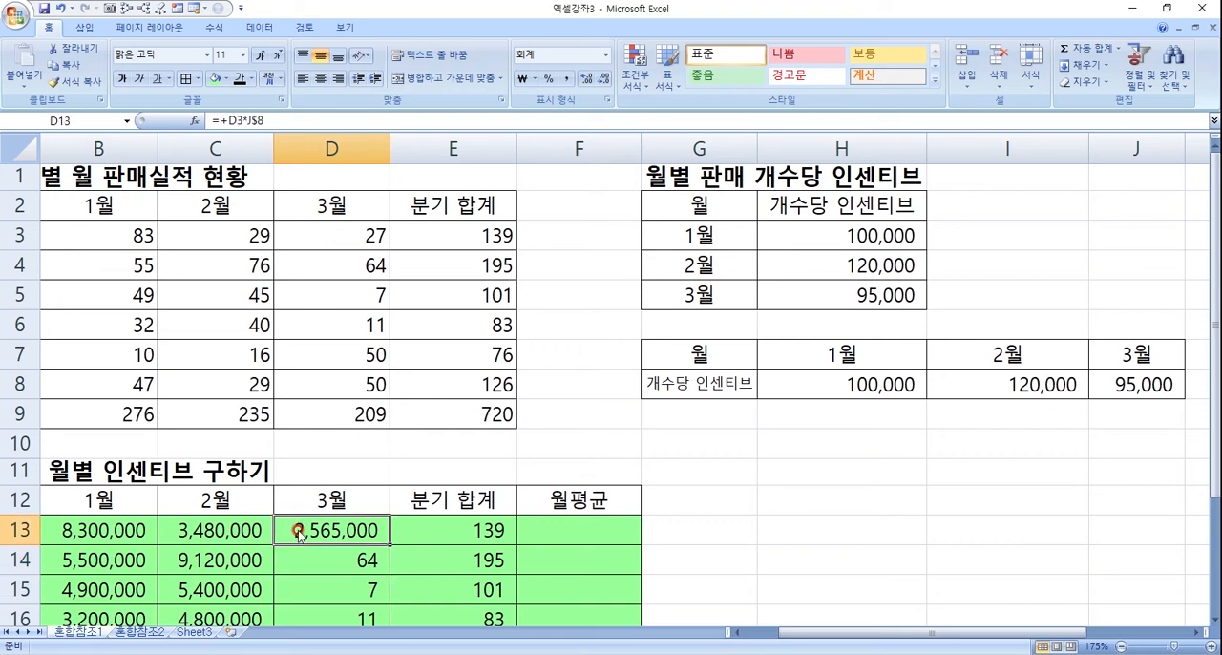
scroll(376, 538, "down", 2)
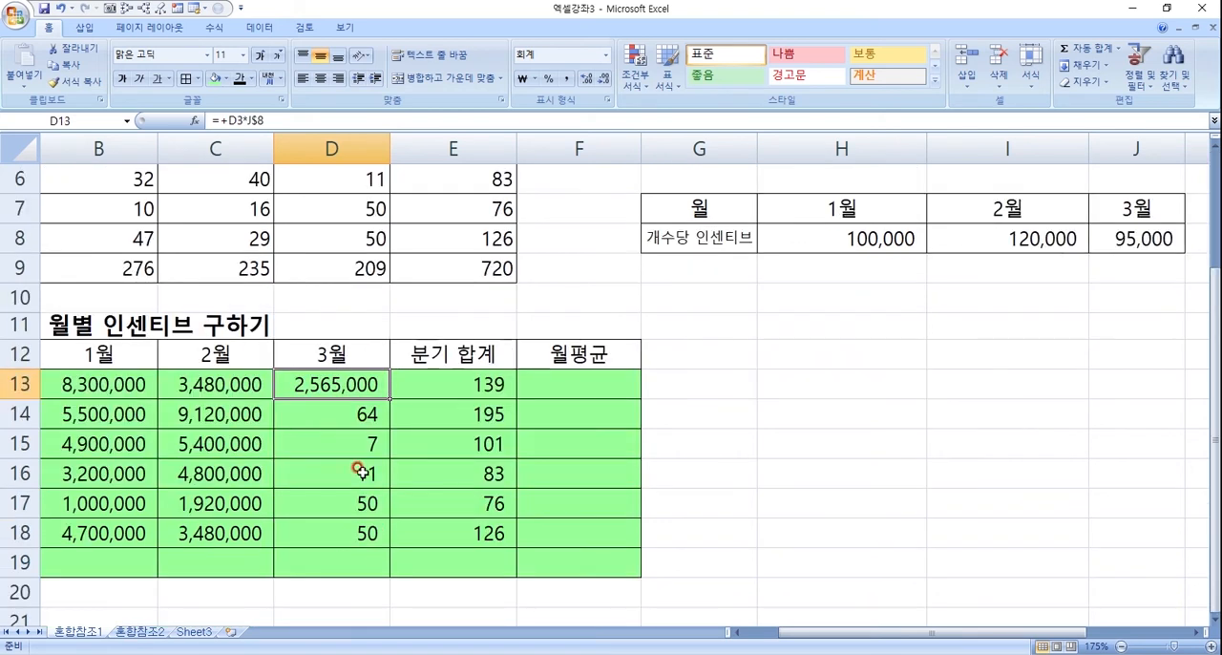
double_click(378, 383)
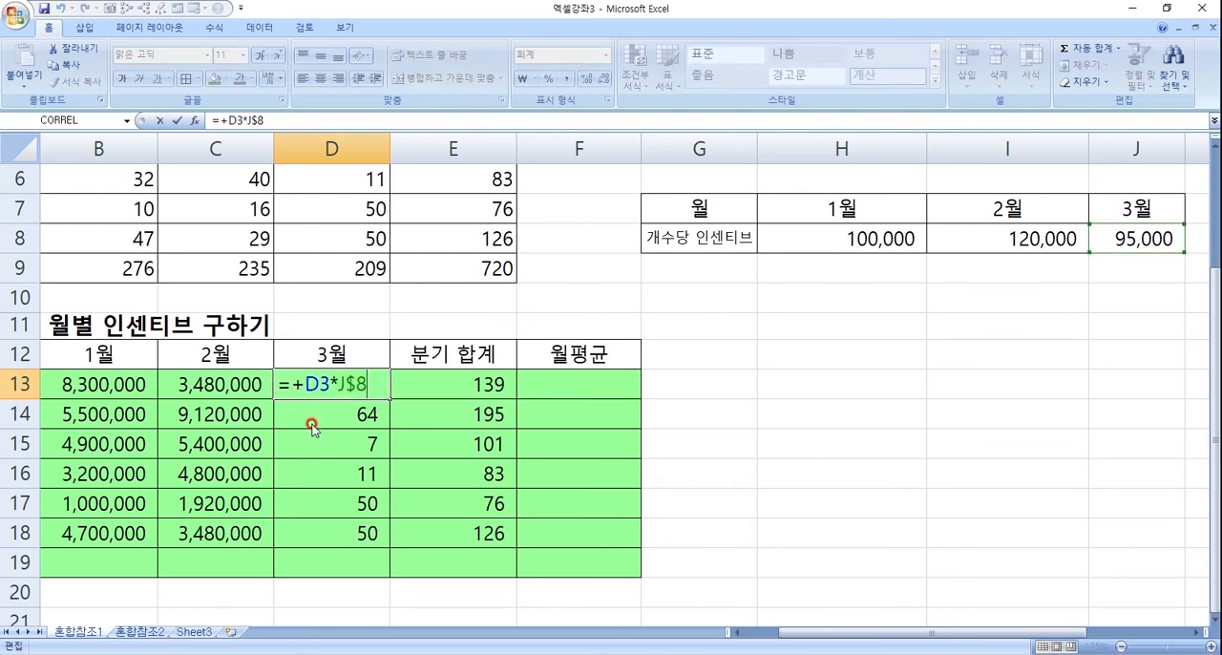
scroll(313, 427, "up", 2)
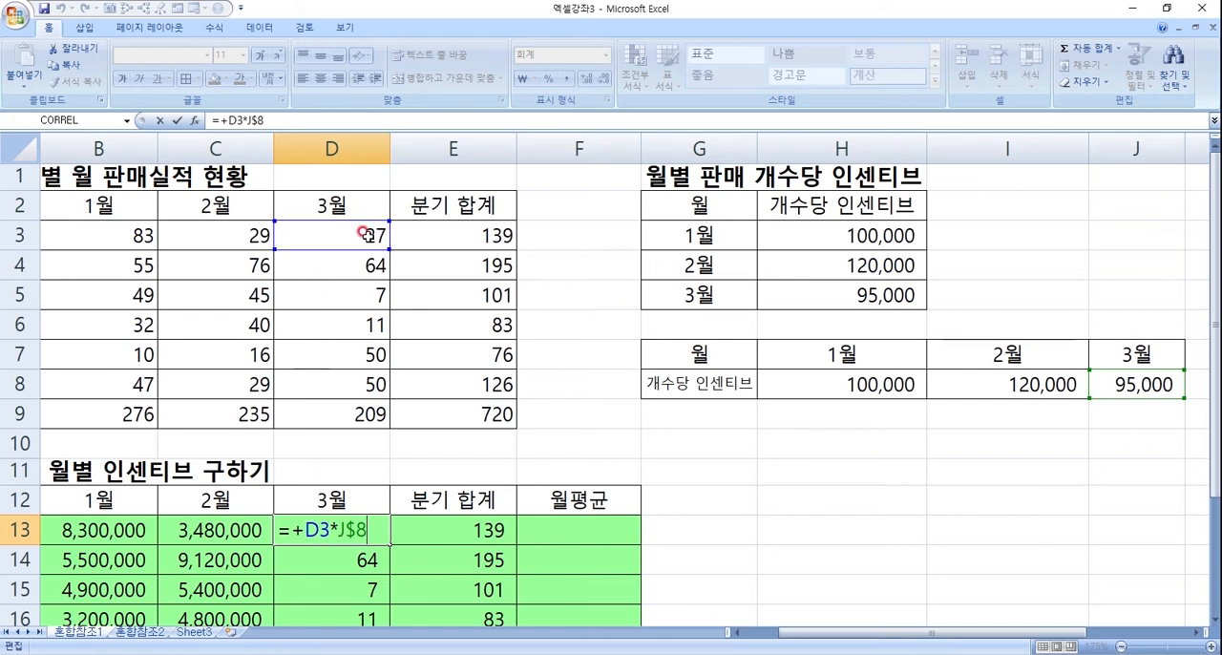
key("Return")
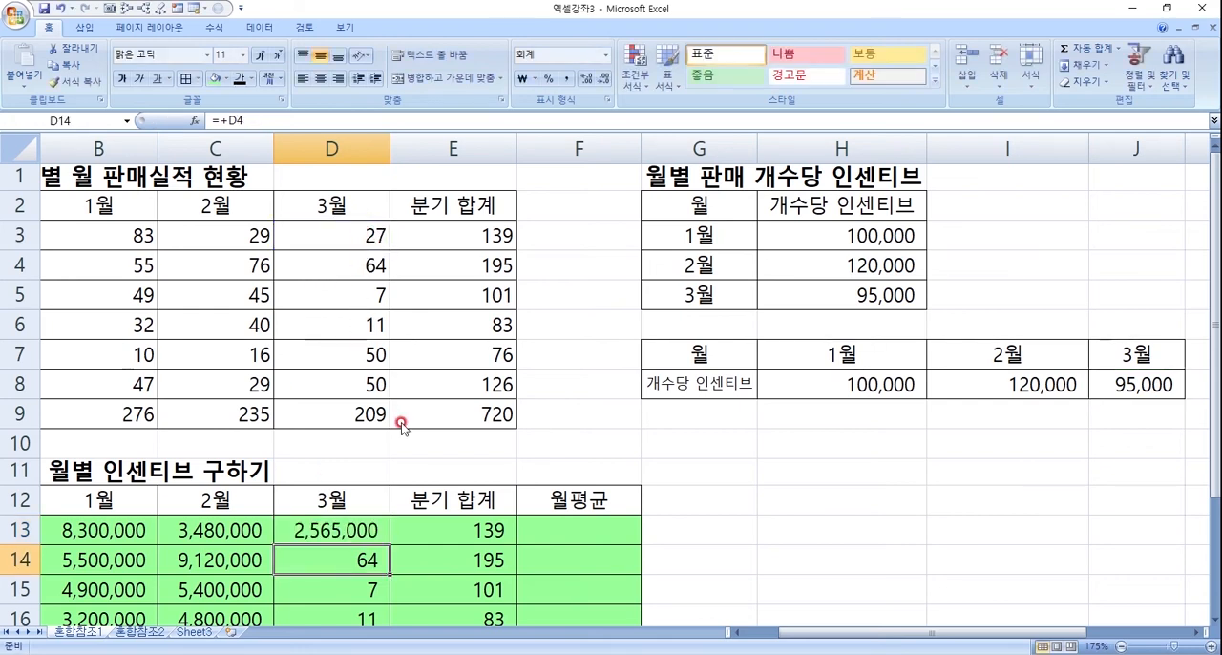
- Copy the D13 formula down through D18 and check the references in D18
left_click(355, 537)
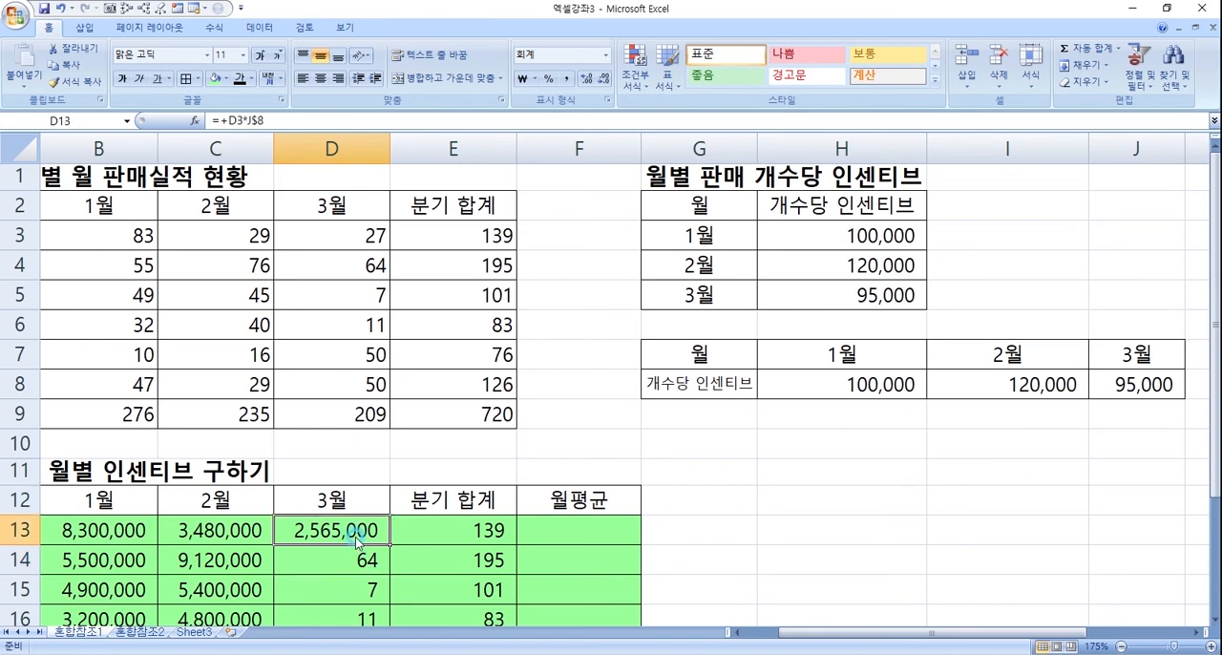
scroll(355, 538, "down", 1, "ctrl")
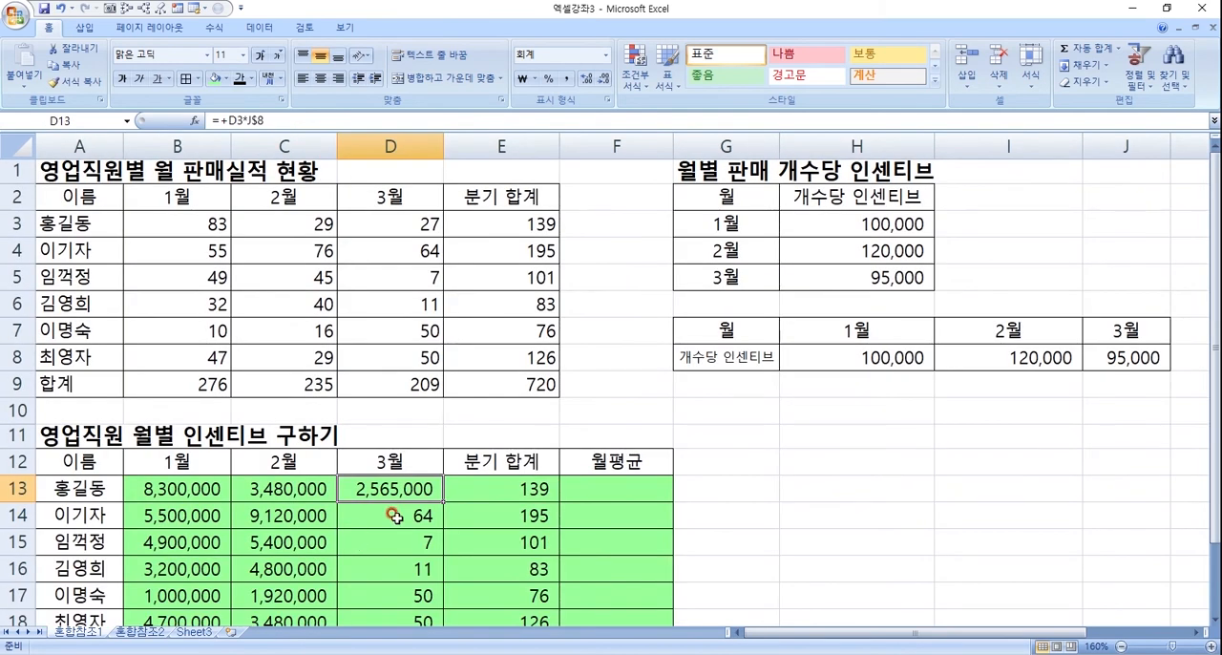
scroll(398, 513, "down", 2)
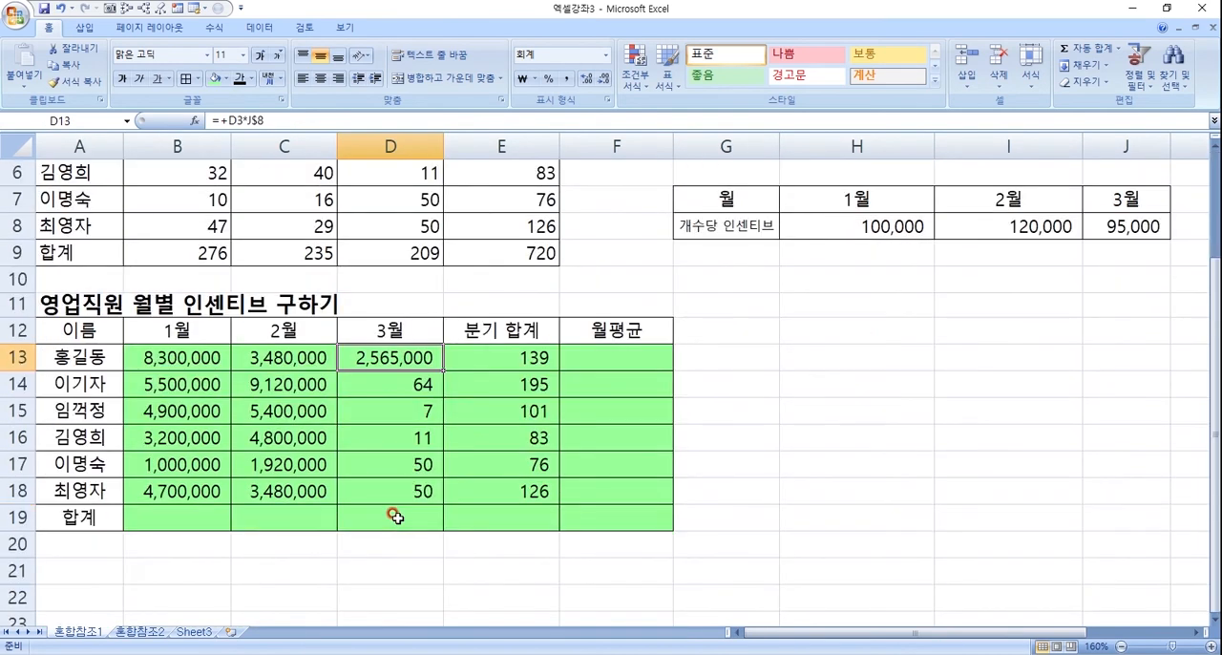
double_click(445, 373)
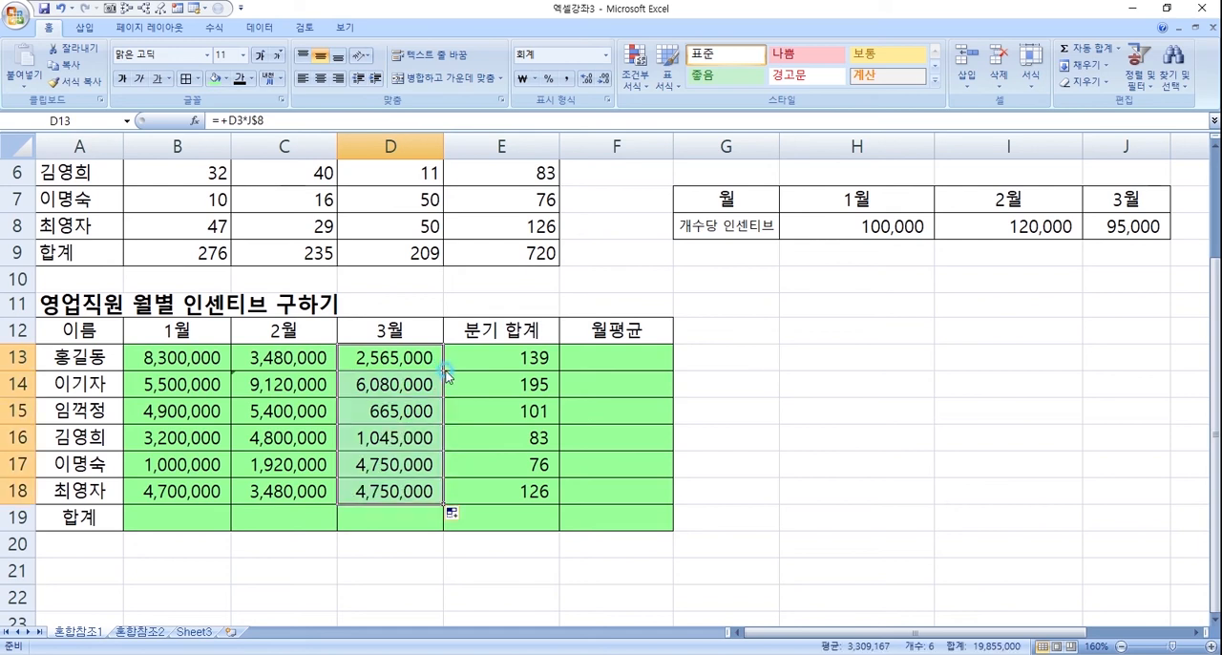
left_click(408, 490)
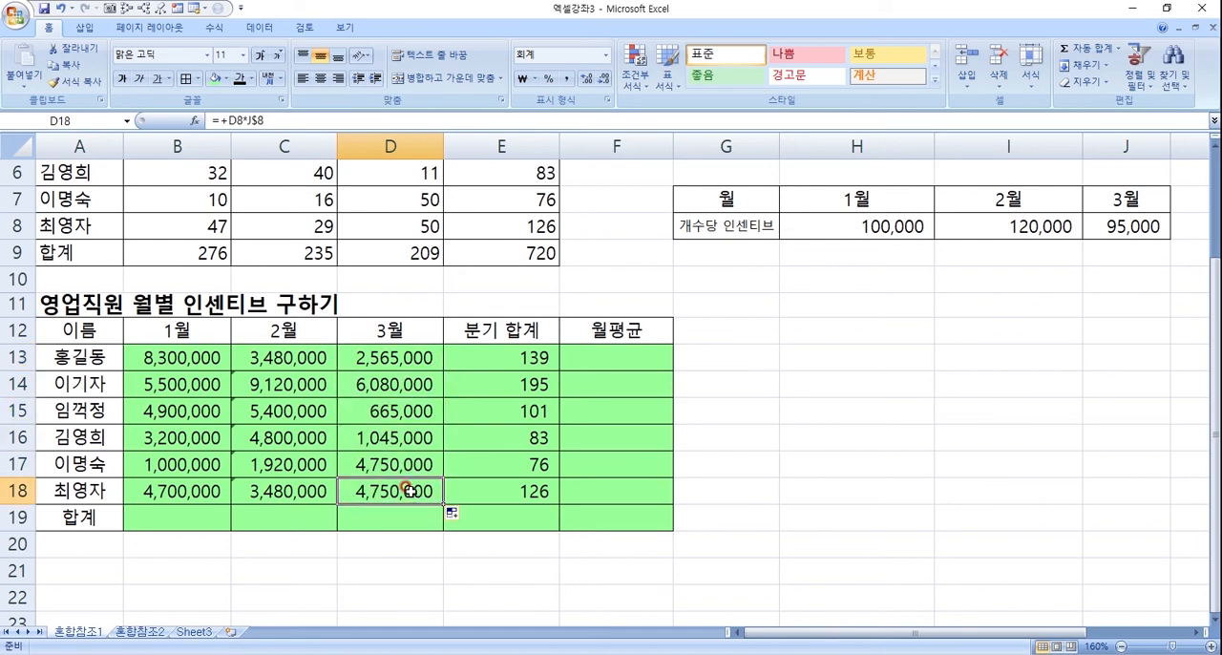
double_click(408, 490)
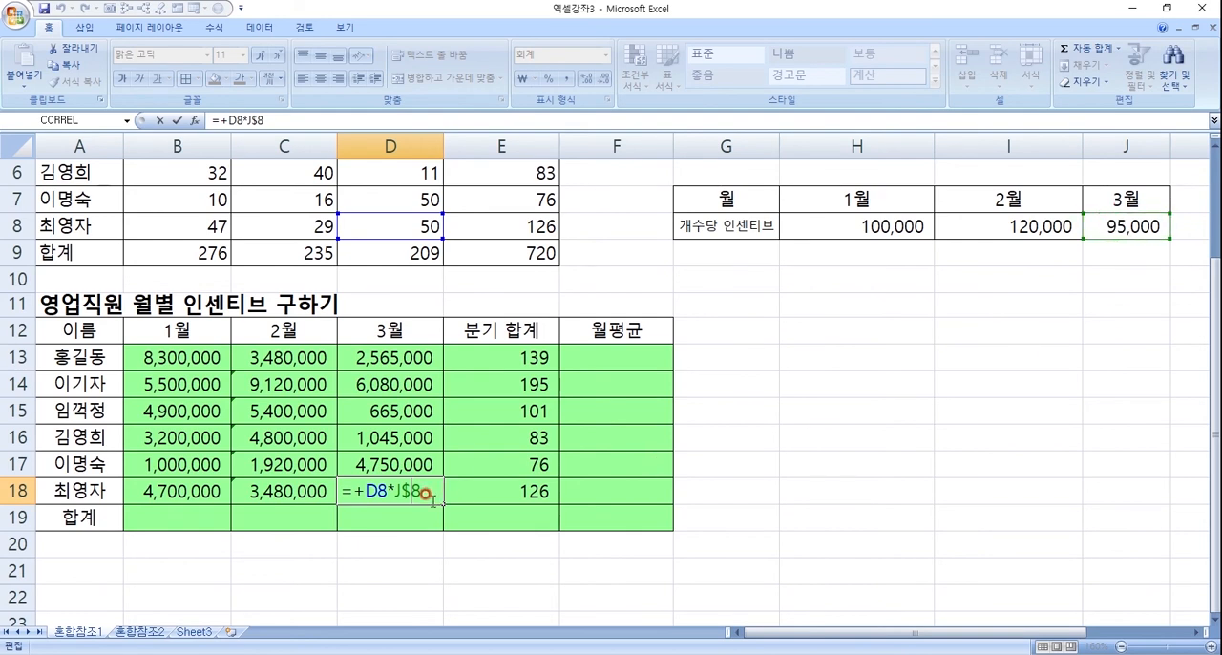
key("Return")
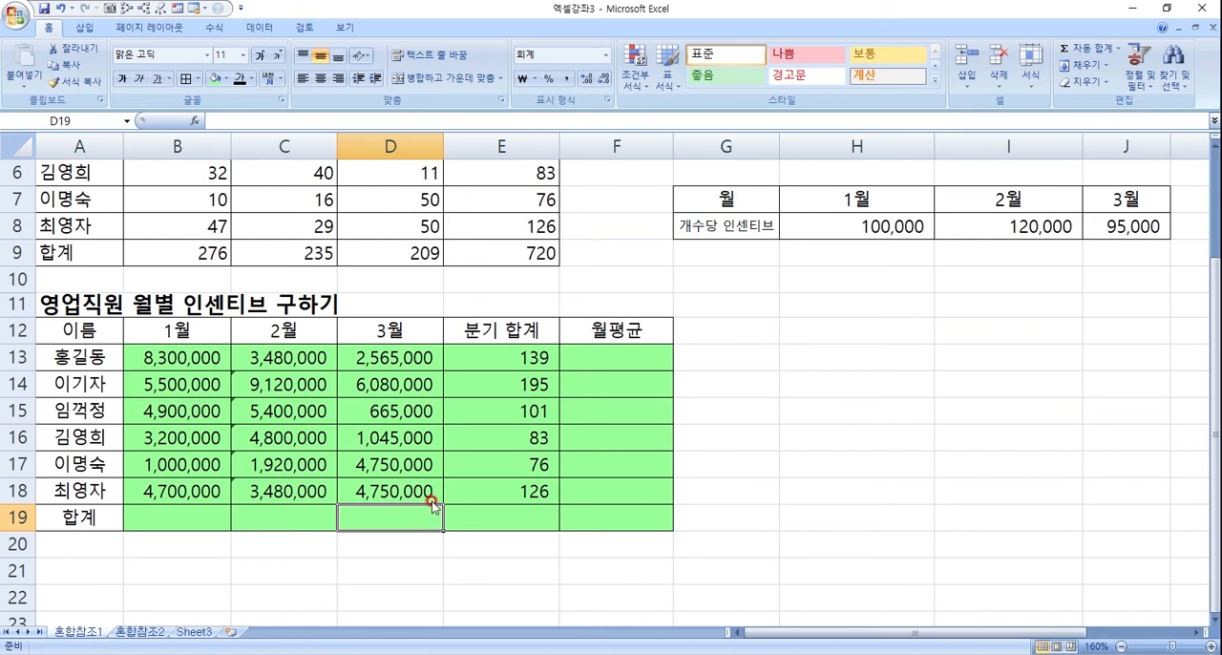
- Clear the incentive formulas in C13:D18 and B14:B18, keeping only the formula in B13
left_click_drag(275, 361, 394, 489)
key("Delete")
left_click_drag(182, 361, 198, 489)
key("Delete")
- Rebuild the B13 formula as +B3*H$8, with a relative sales reference and only the row of the January rate fixed
left_click(205, 359)
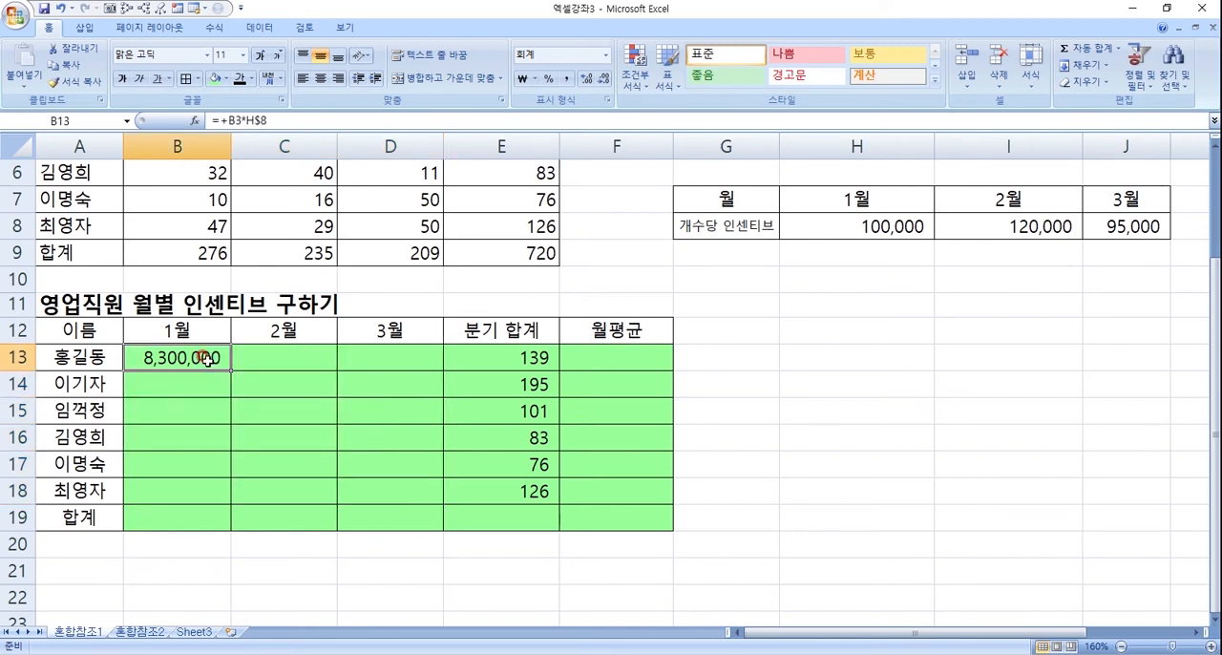
scroll(214, 361, "up", 2)
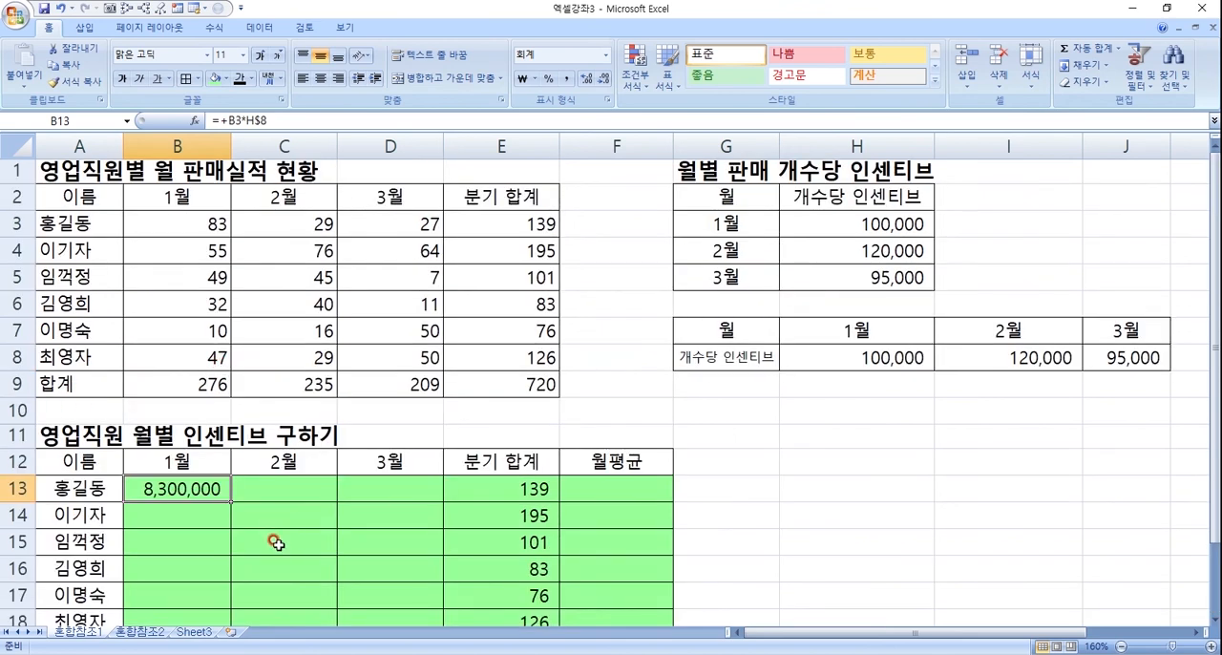
type("+")
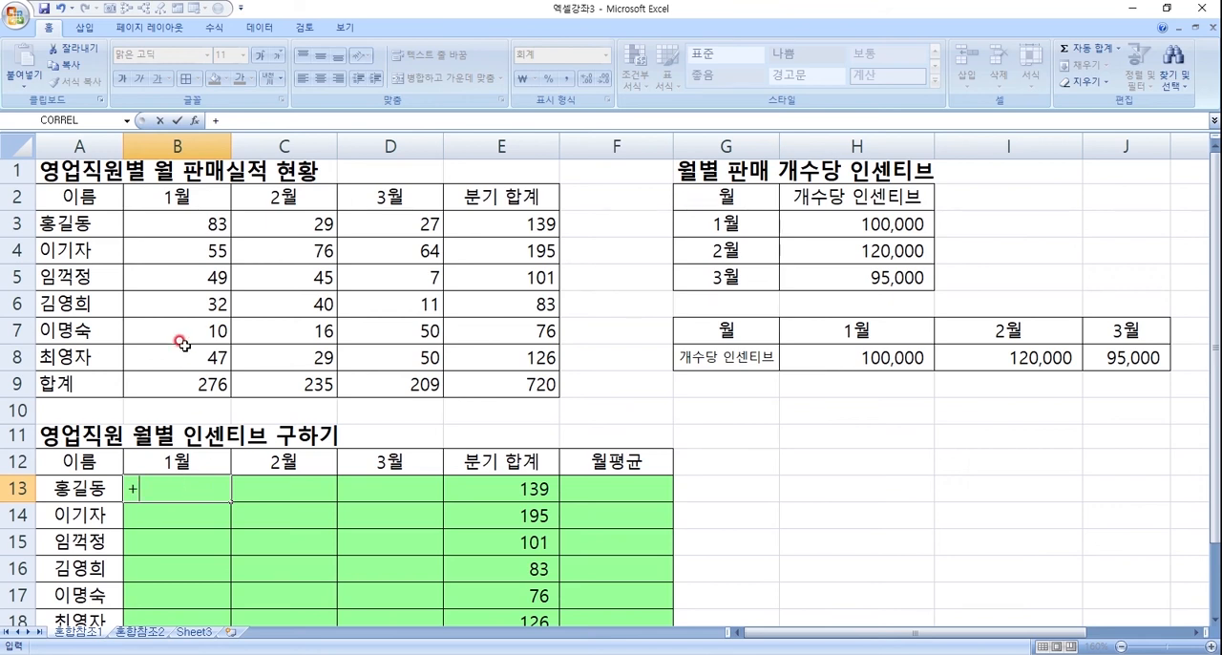
left_click(208, 221)
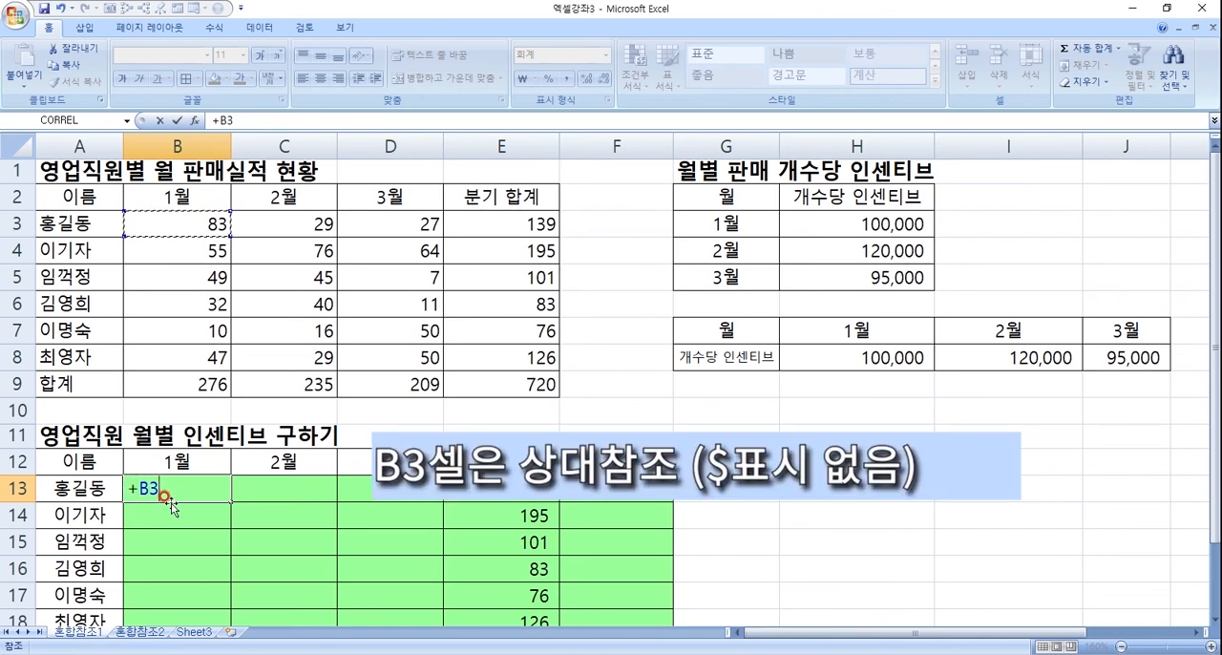
type("*")
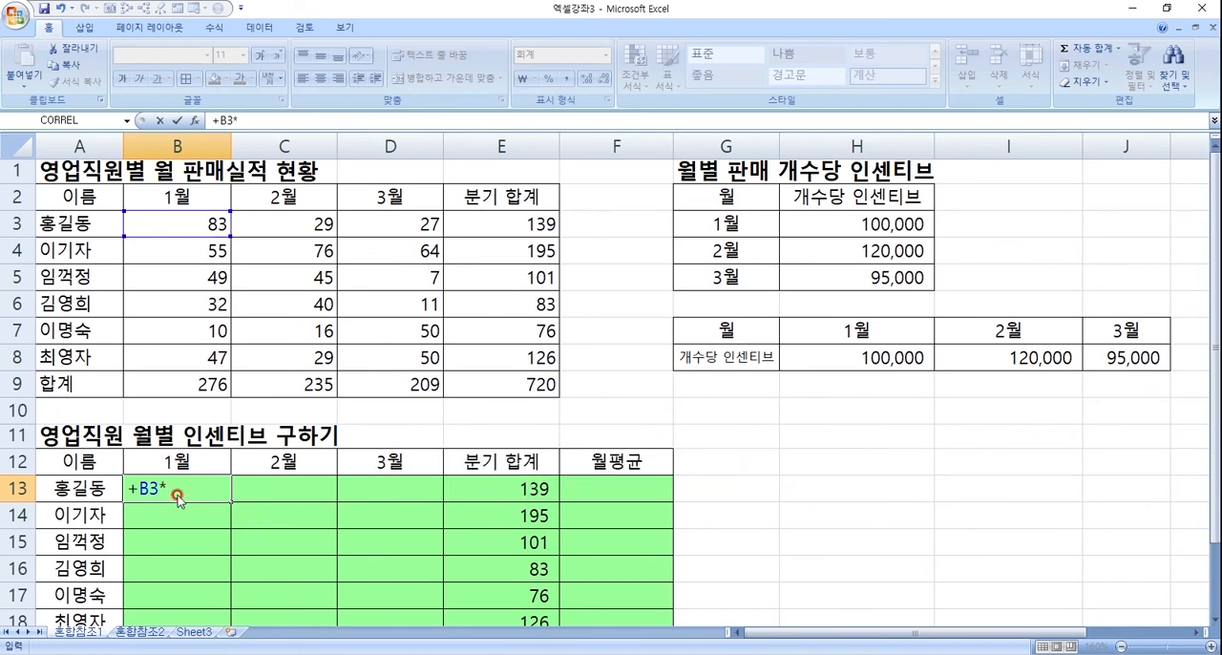
left_click(885, 356)
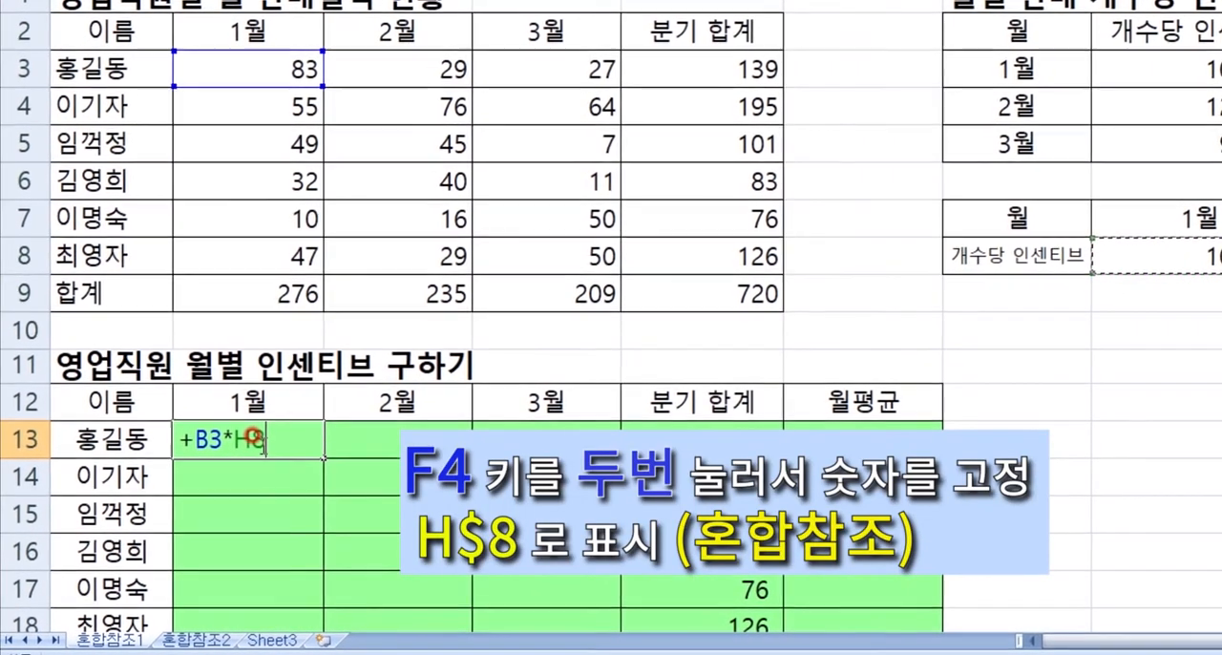
key("F4")
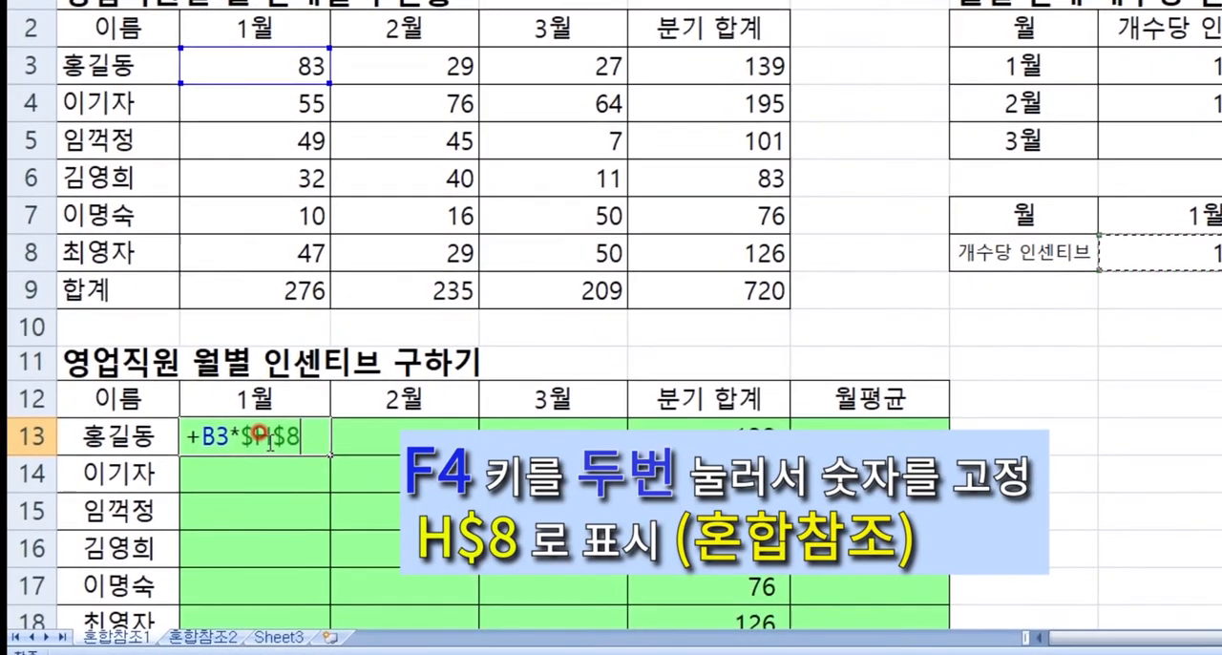
key("F4")
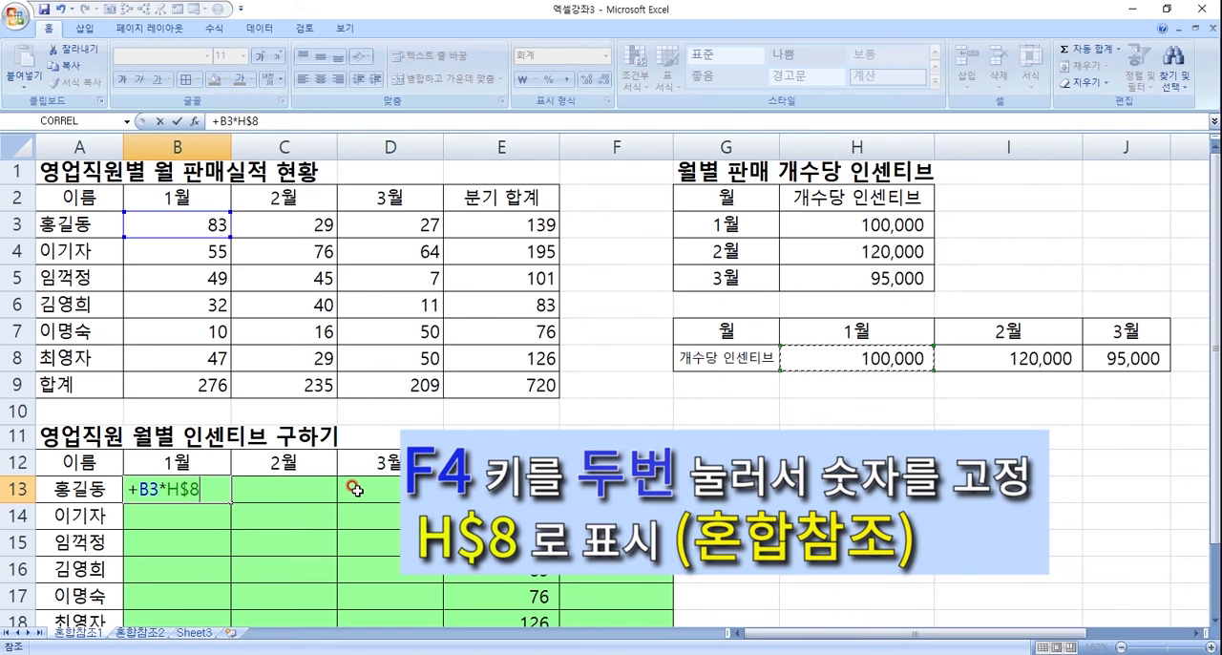
- Cycle the rate reference in B13 through $H8, H8 and $H$8 back to H$8, and enter the formula
key("F4")
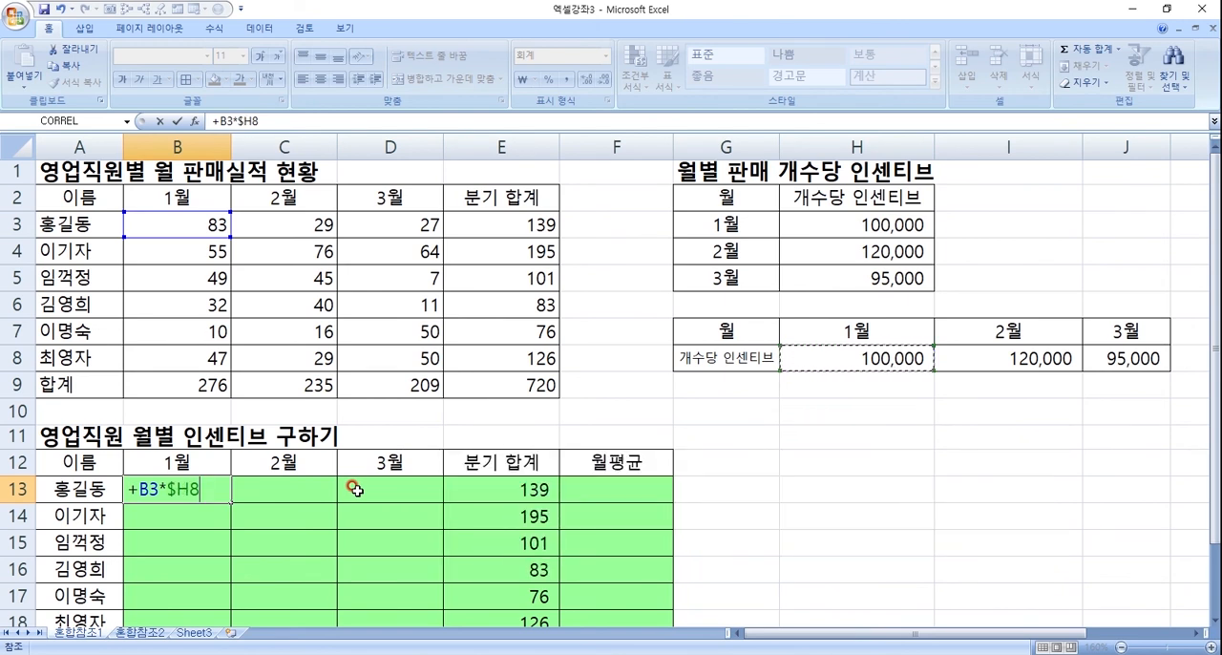
key("F4")
key("F4")
key("F4")
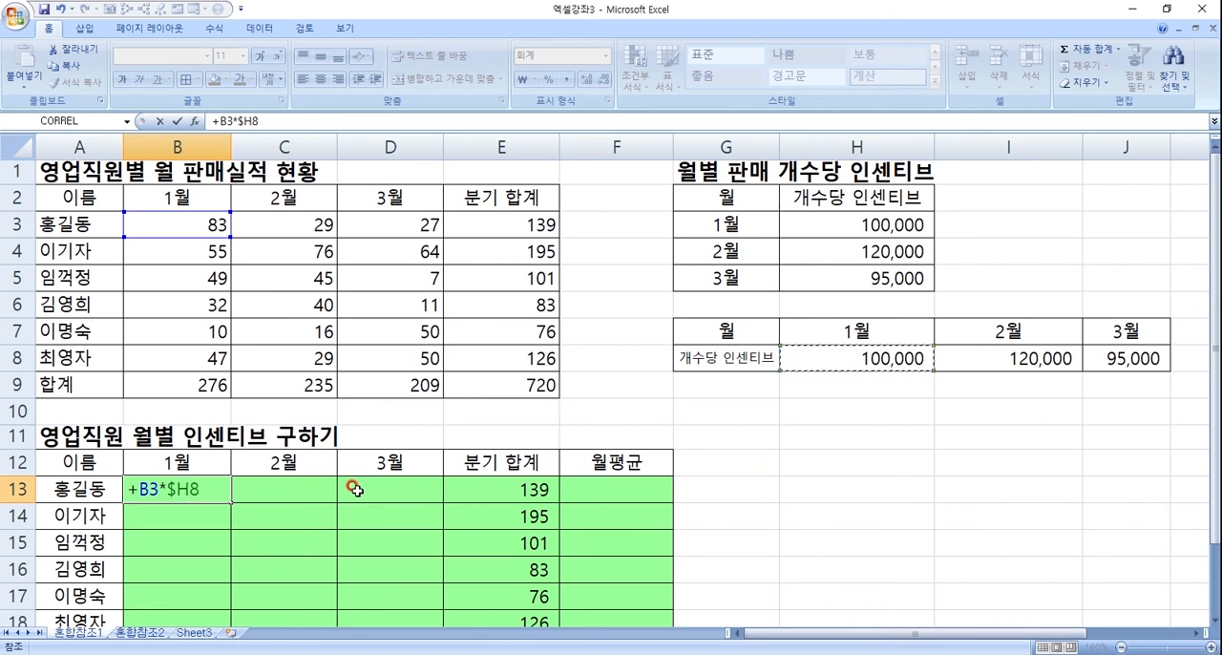
key("F4")
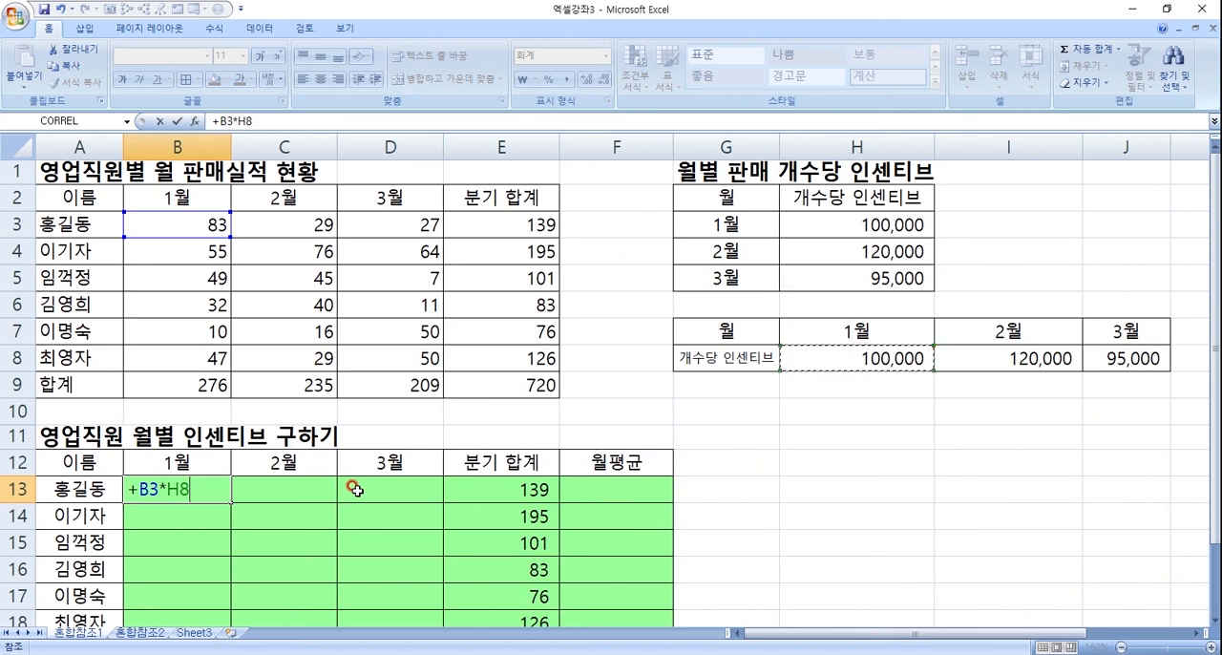
key("F4")
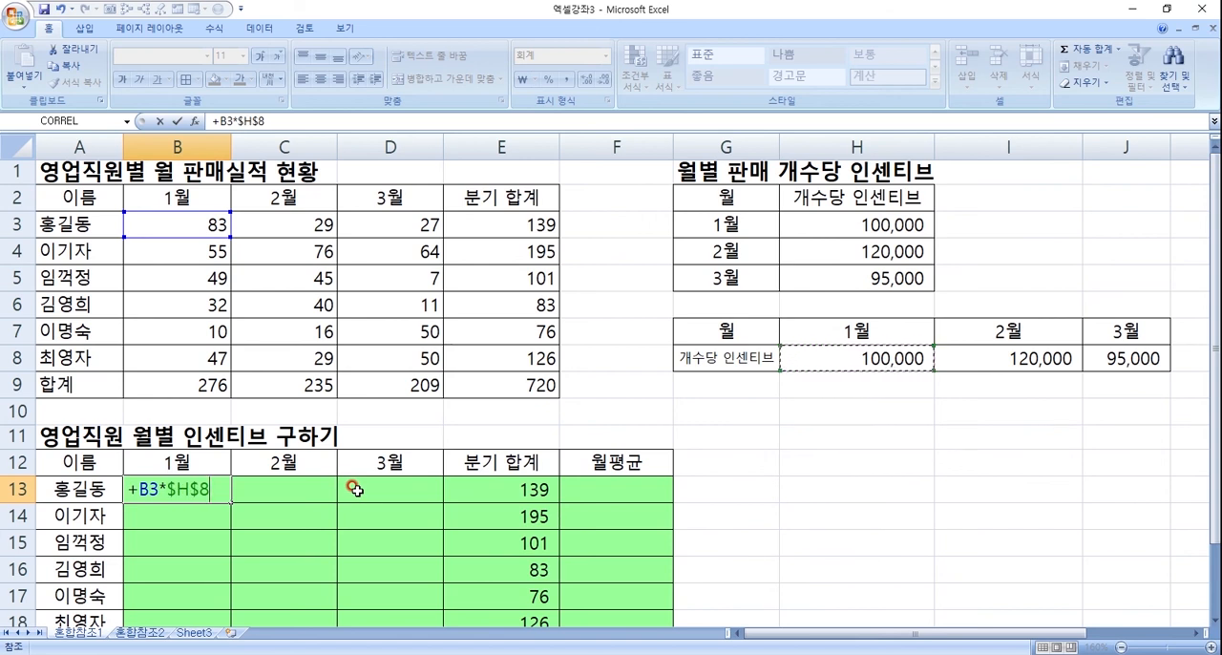
key("F4")
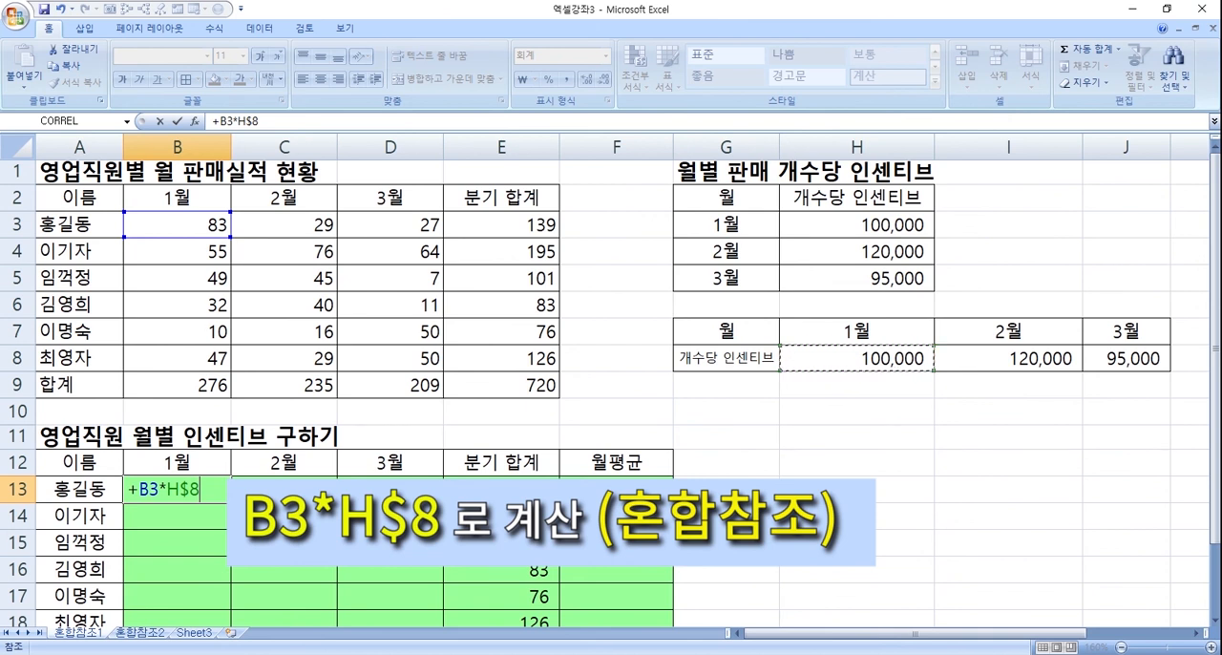
key("Return")
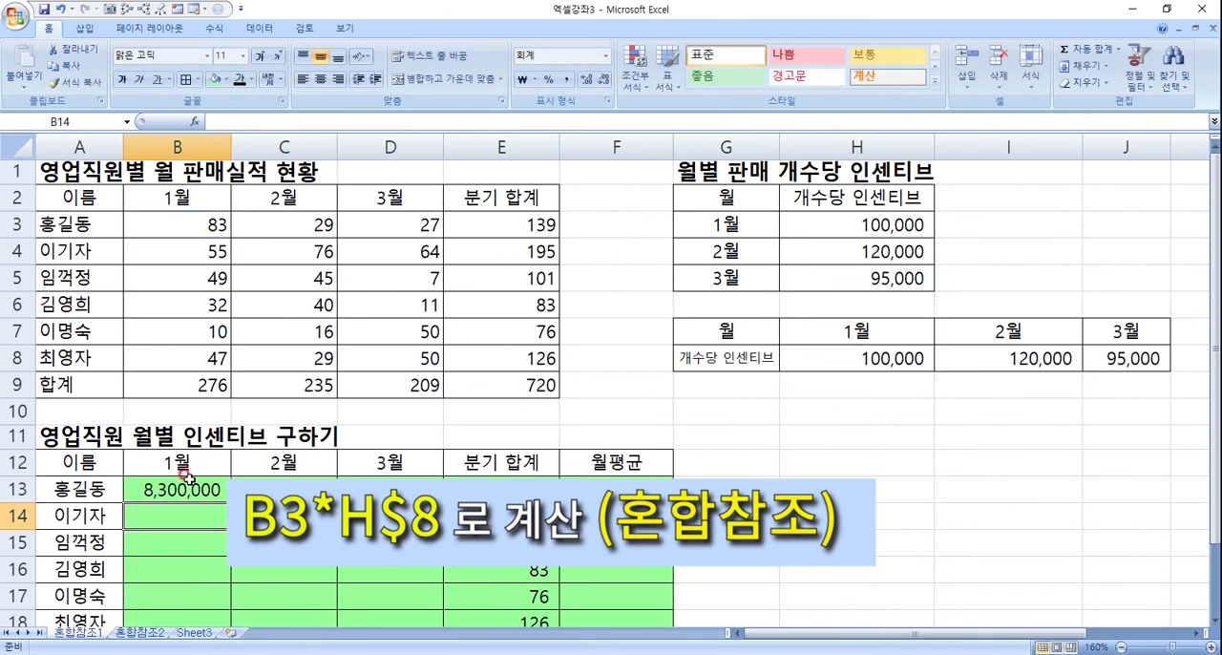
- Copy the B13 formula across to D13 and fill B13:D13 down through row 19
left_click(189, 482)
scroll(235, 500, "down", 2)
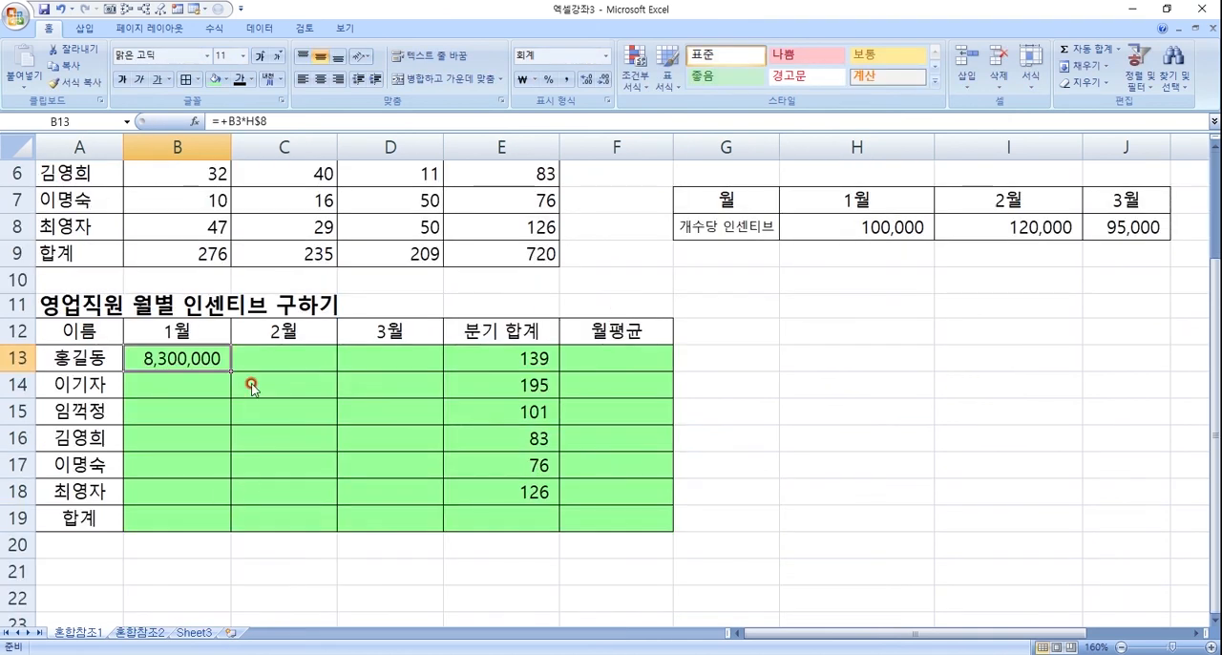
left_click_drag(231, 367, 437, 368)
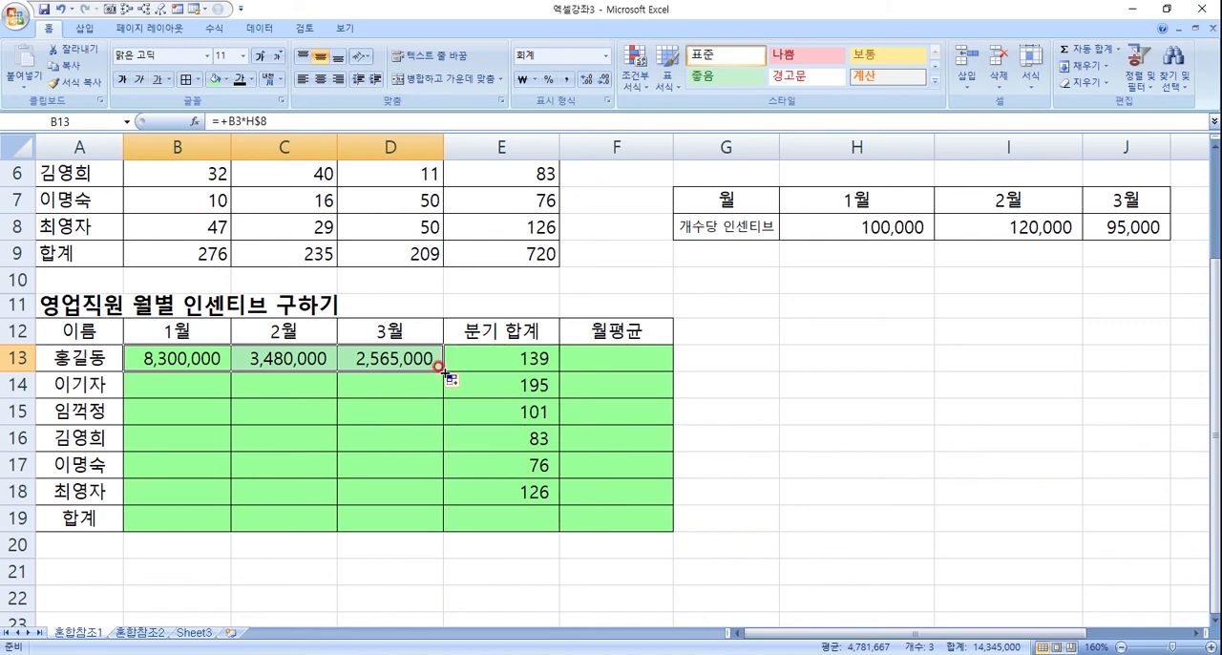
double_click(443, 371)
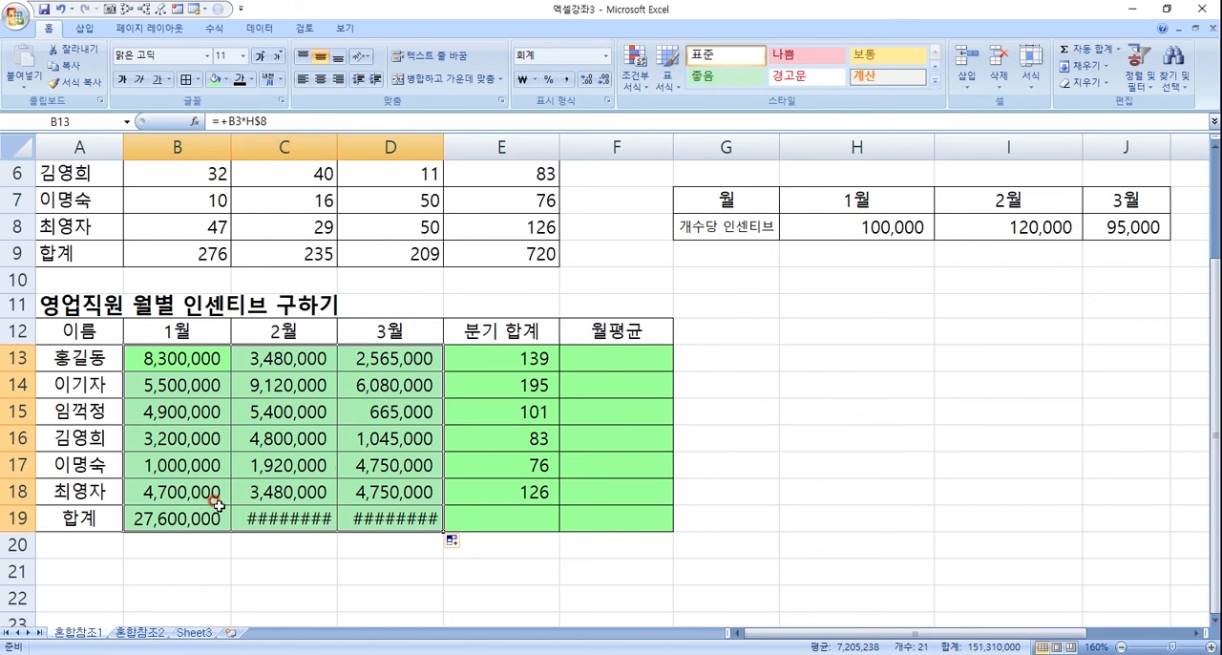
- Reduce the font size of the monthly incentive totals in B19:D19 to 9
left_click_drag(215, 516, 390, 511)
left_click(226, 54)
type("9")
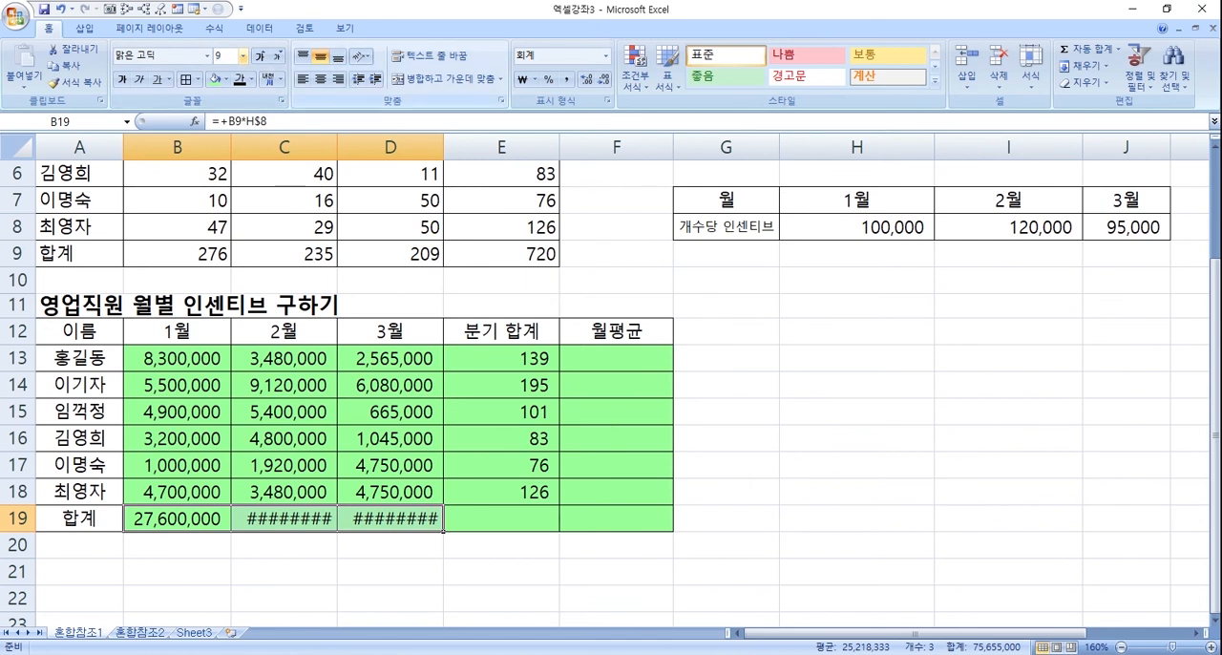
key("Return")
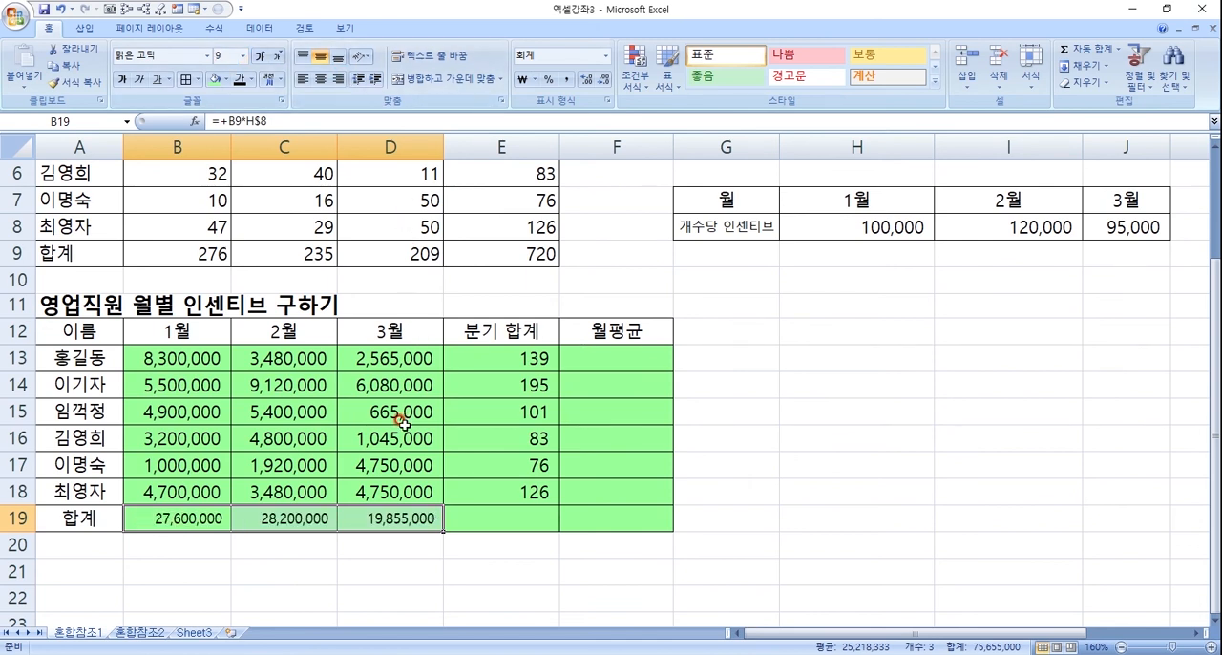
- Check the January formulas in B18 and B19, and replace the one in B19 with =SUM(B13:B18)
left_click(377, 518)
left_click(168, 524)
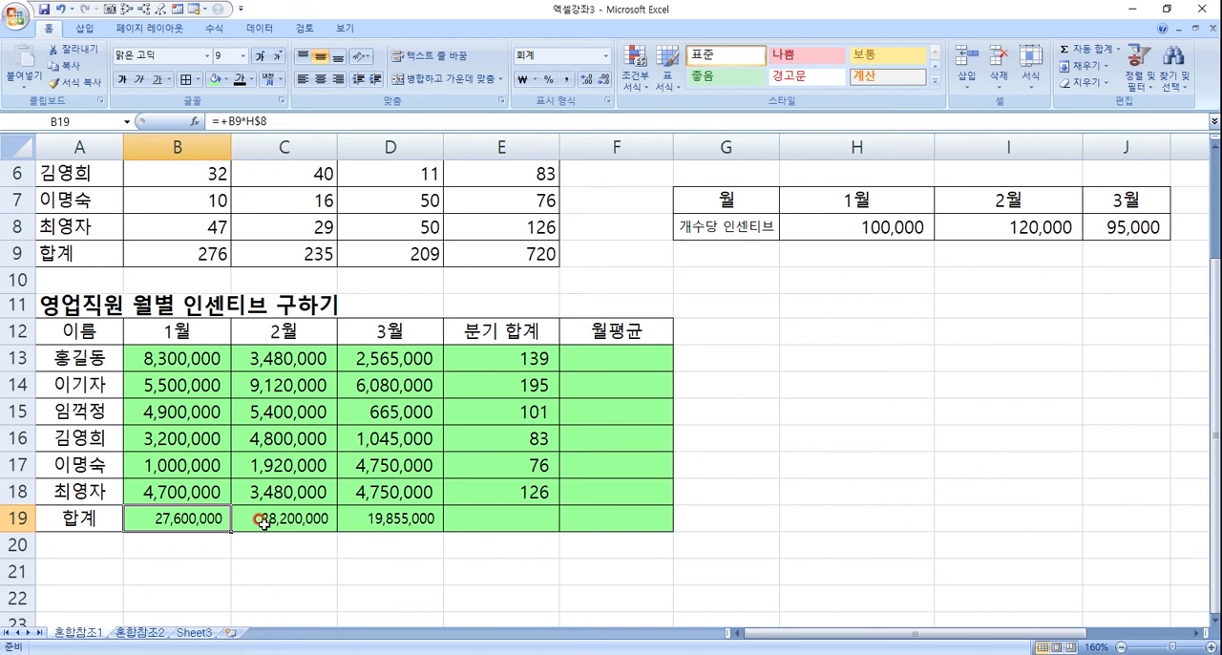
left_click(208, 489)
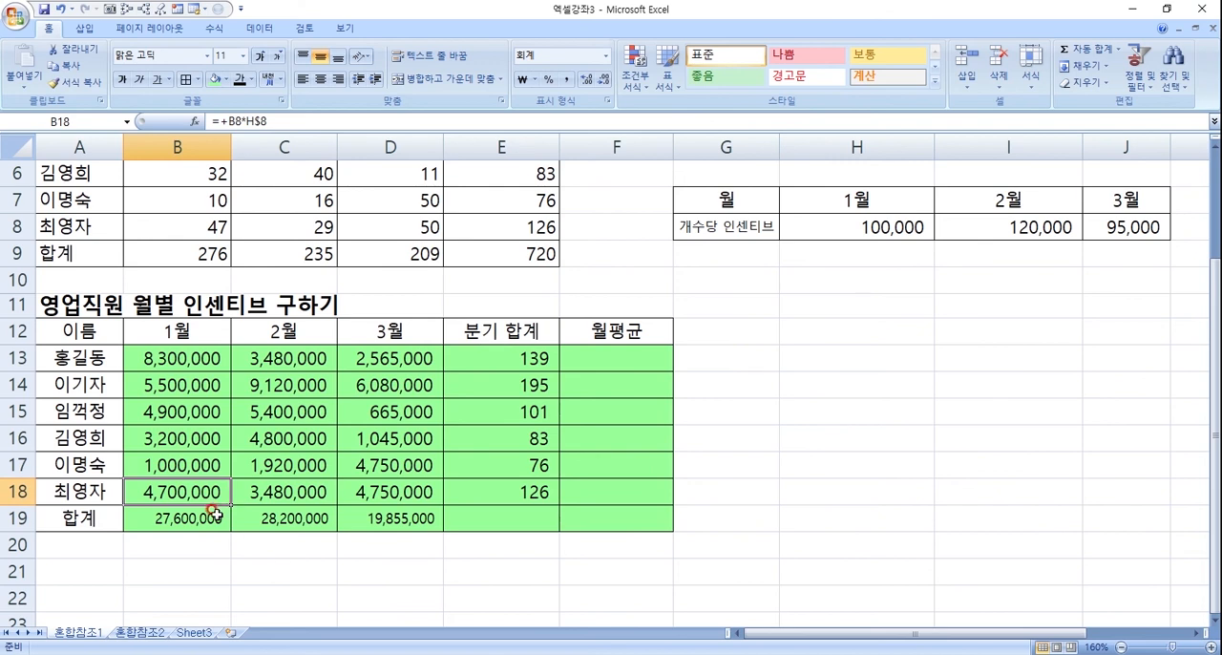
left_click(214, 516)
double_click(216, 518)
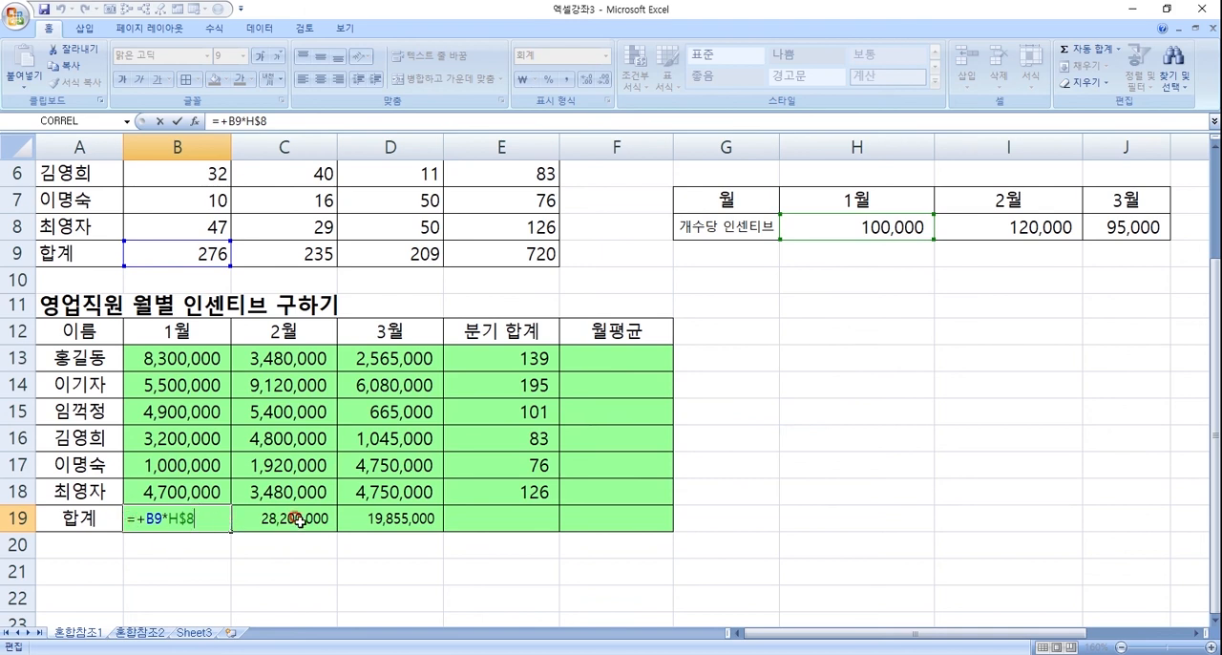
key("Return")
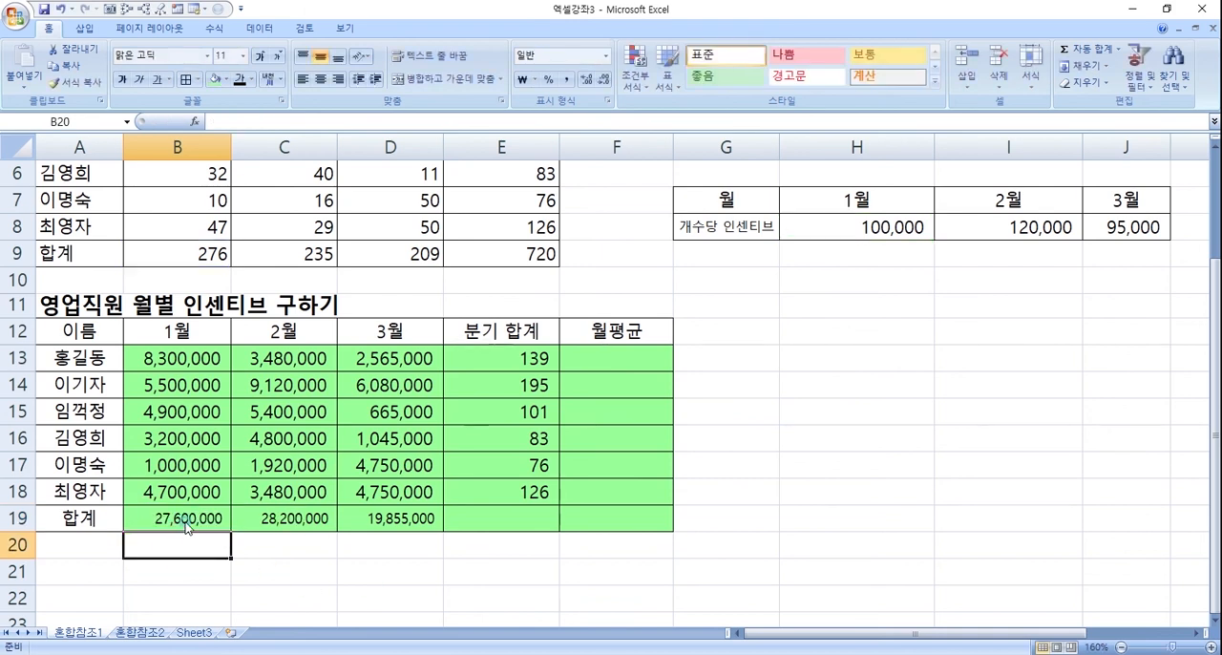
left_click(185, 523)
left_click(1085, 50)
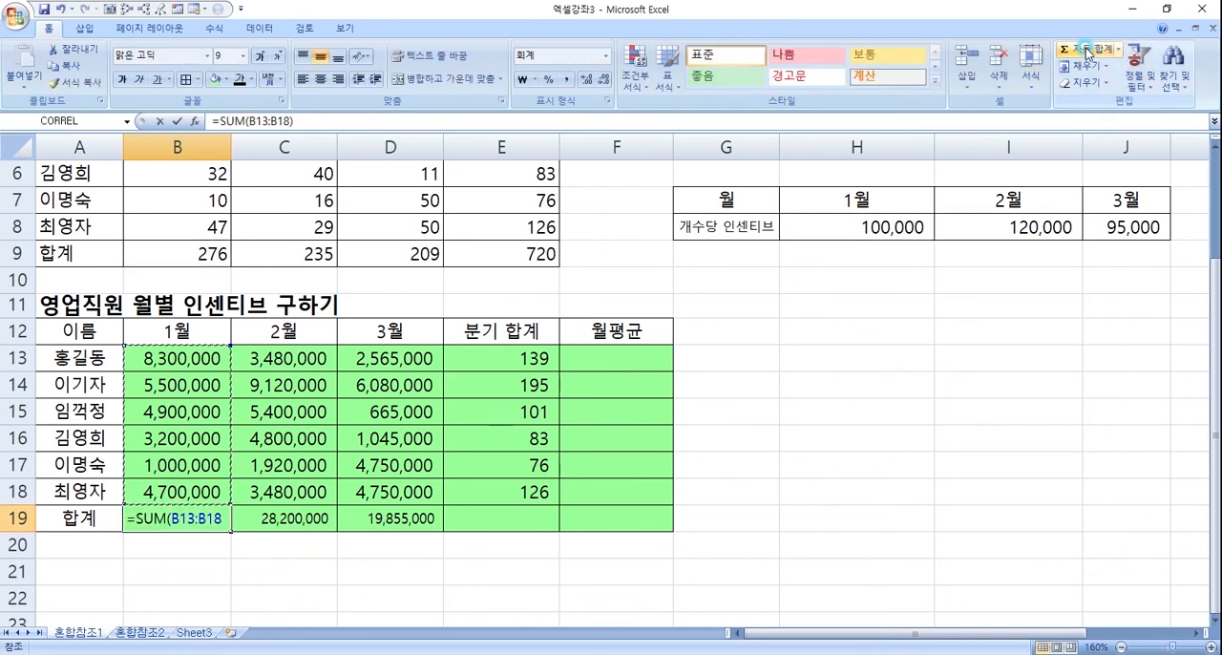
key("Return")
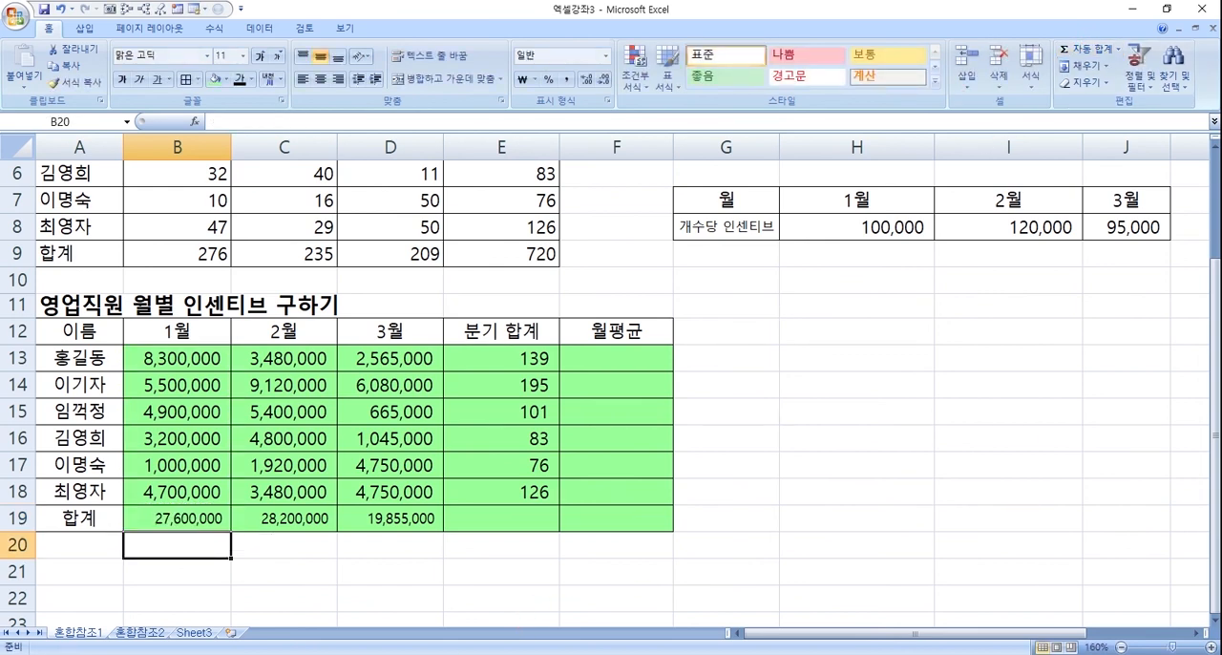
- Fill the SUM formula from B19 across the total row through the quarterly total in E19
left_click(216, 517)
left_click_drag(230, 531, 409, 527)
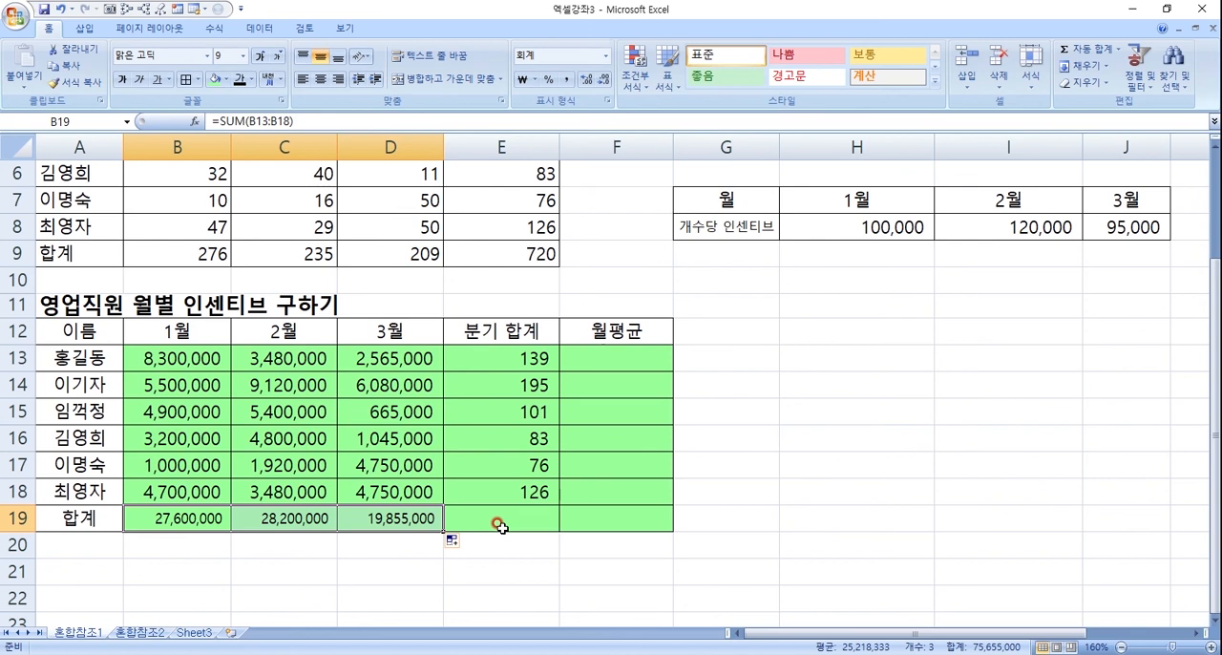
left_click(395, 519)
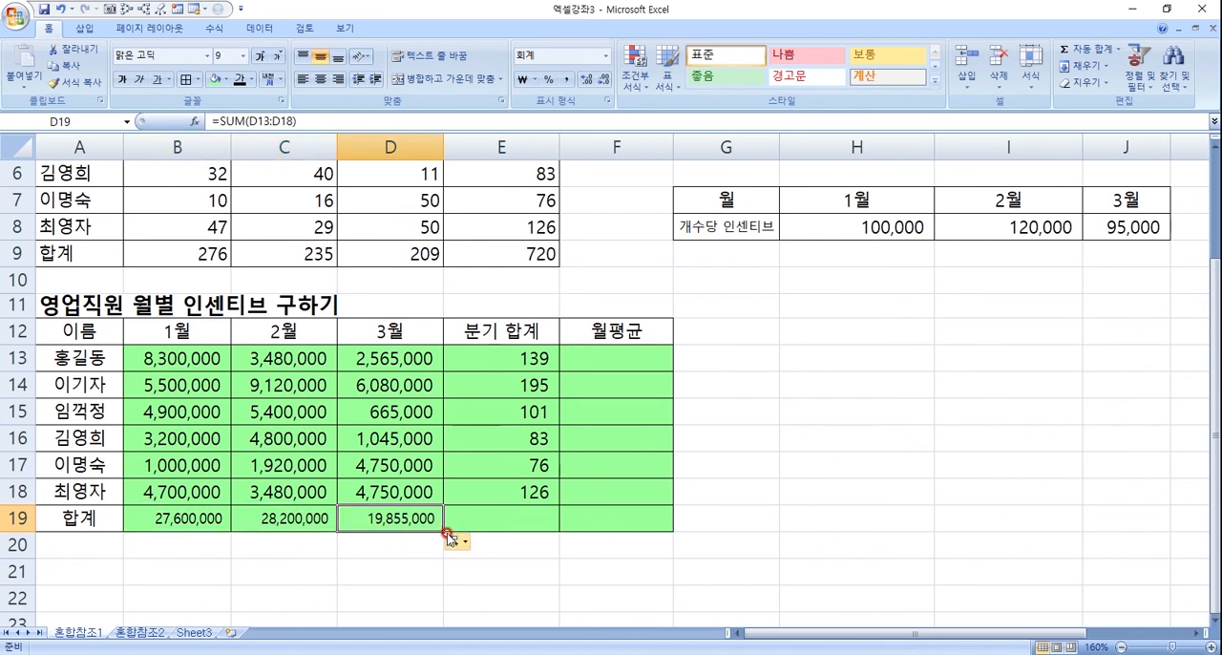
left_click_drag(444, 531, 515, 528)
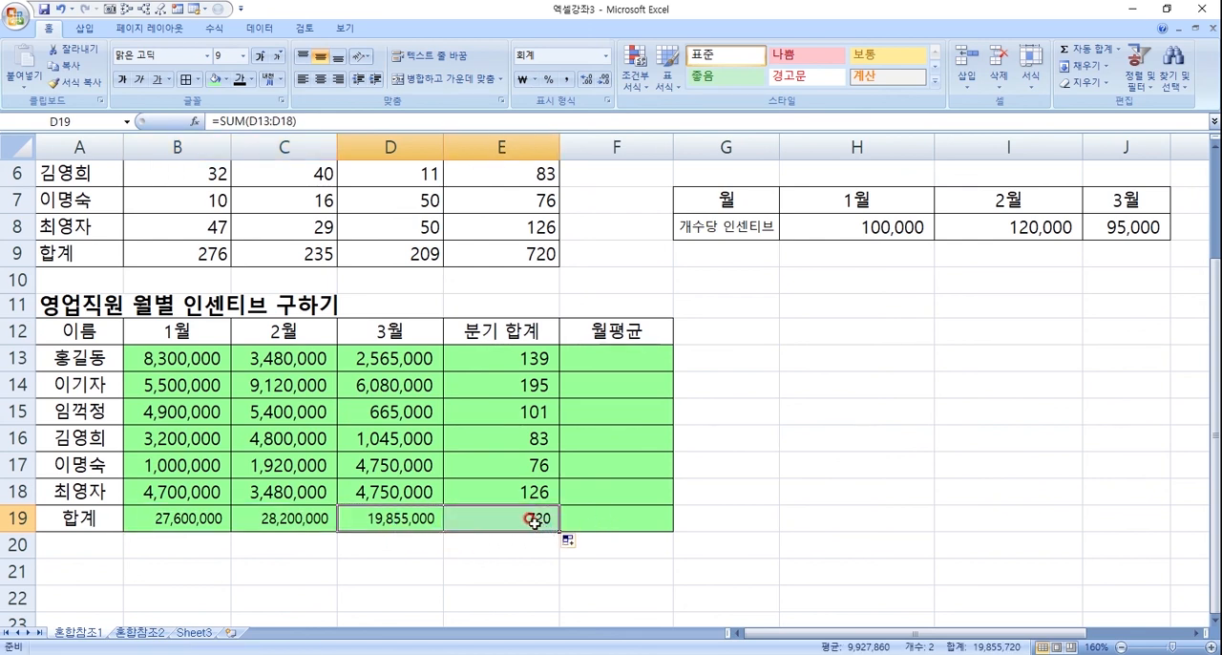
left_click(533, 523)
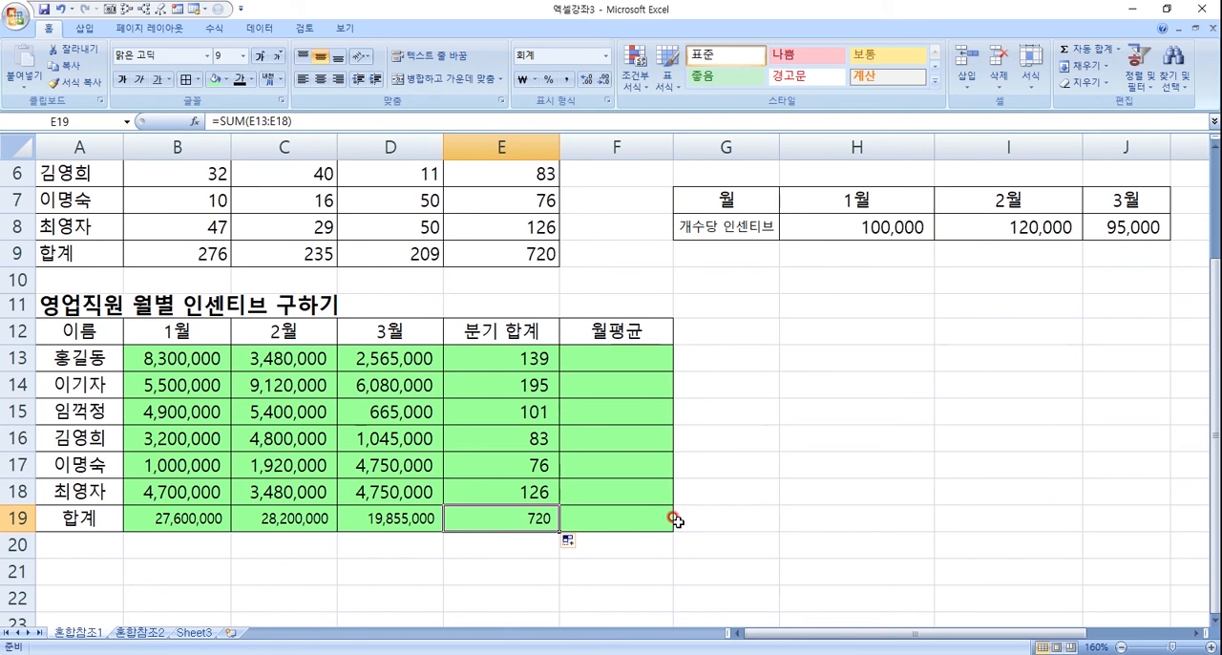
scroll(674, 519, "up", 2)
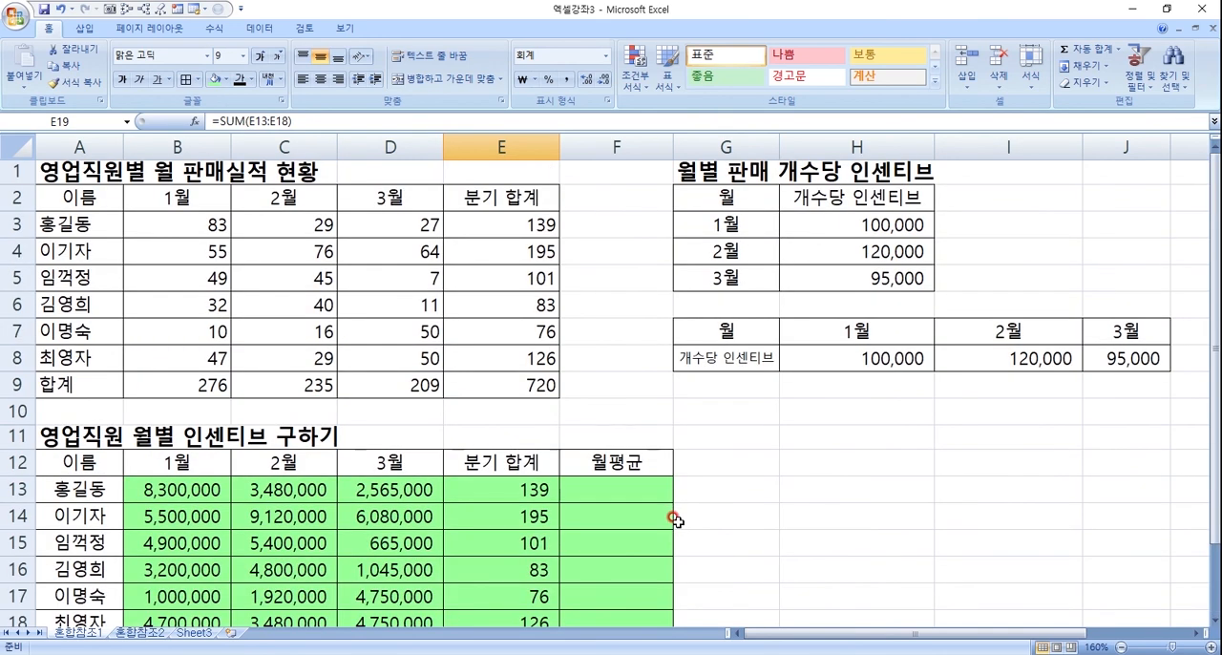
left_click(177, 490)
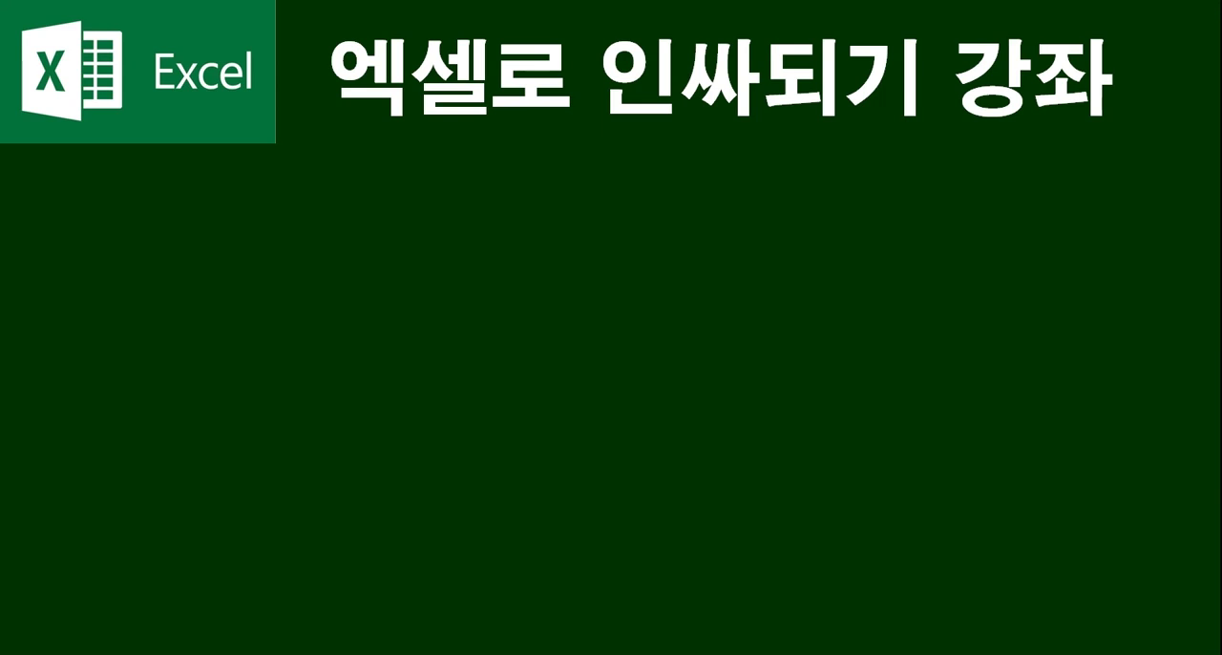
left_click(971, 410)
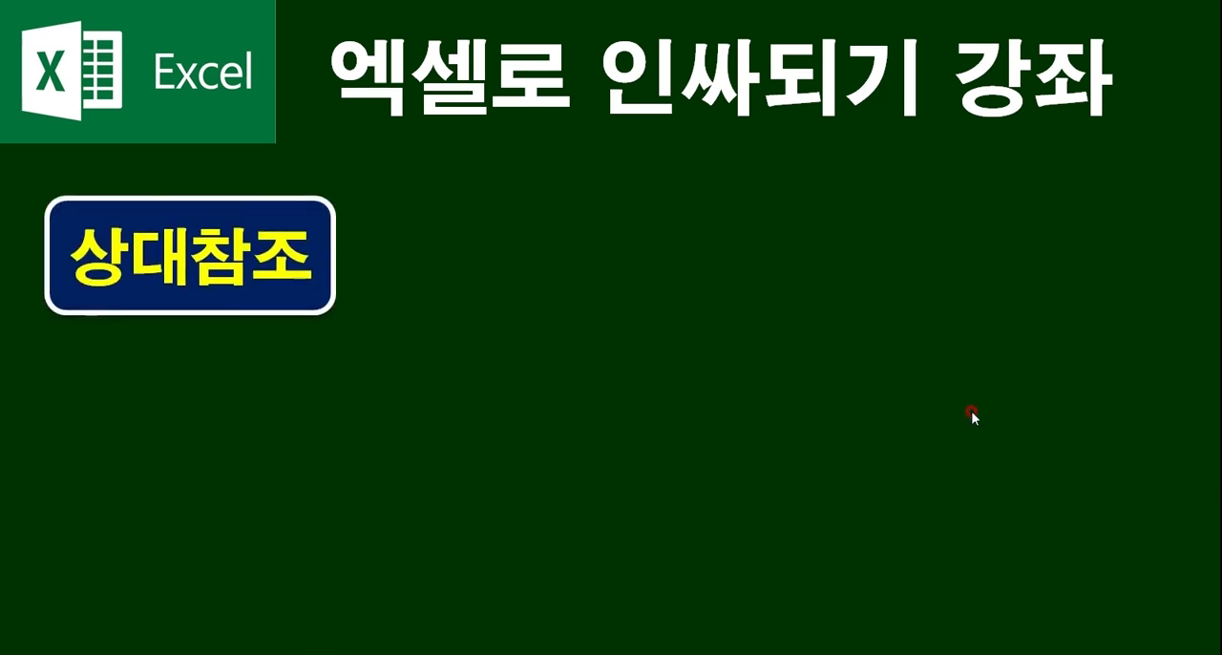
left_click(971, 411)
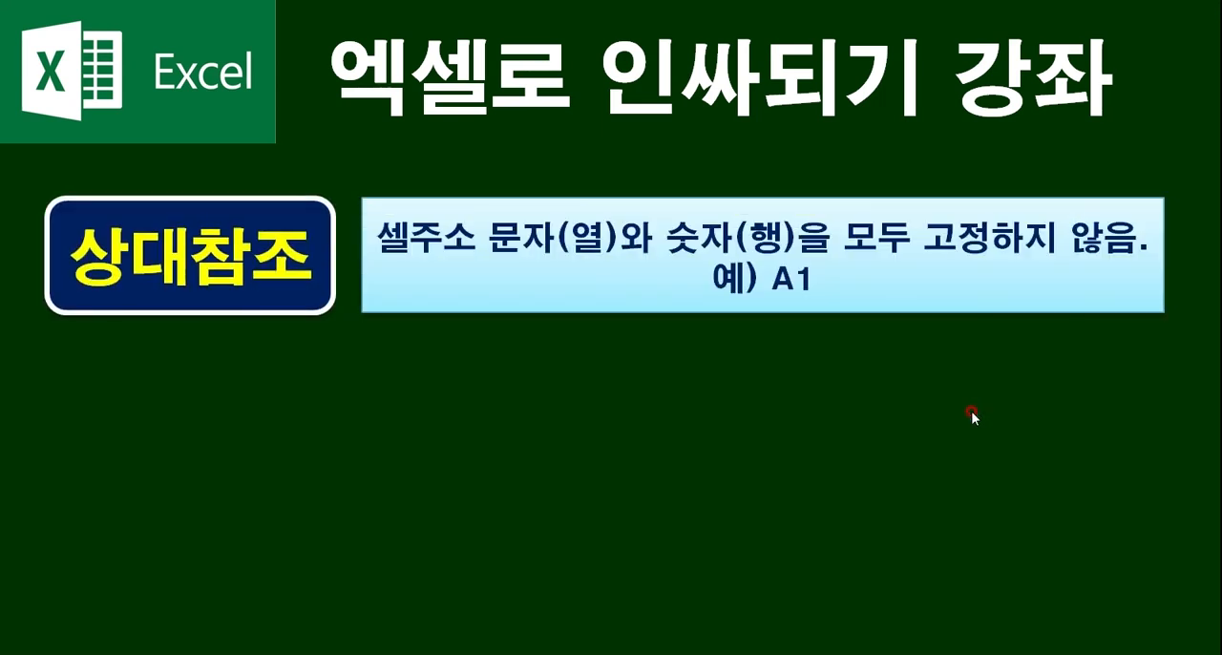